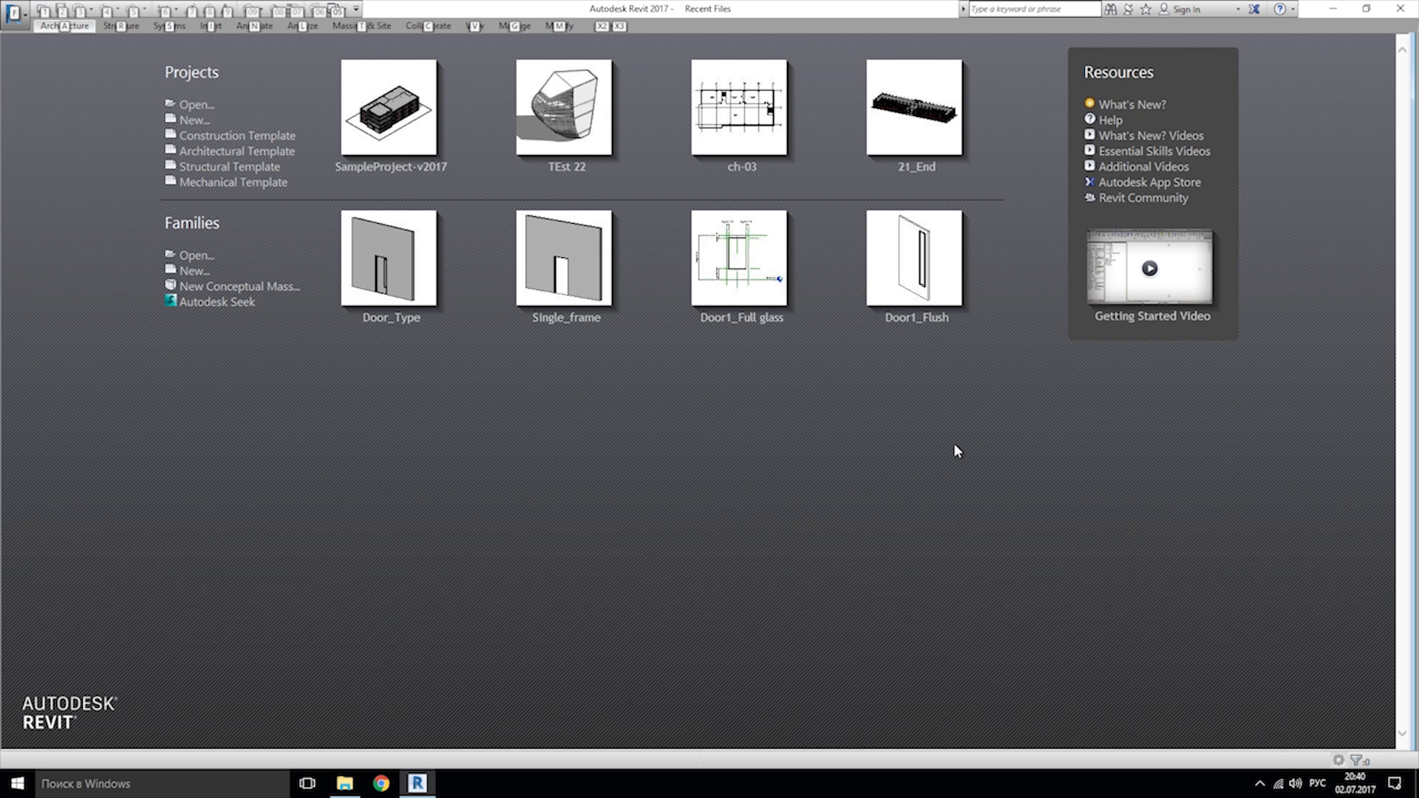
# Step: Show the SampleProject-v2017 building in its default {3D} view from the Project Browser
pyautogui.press('Escape')
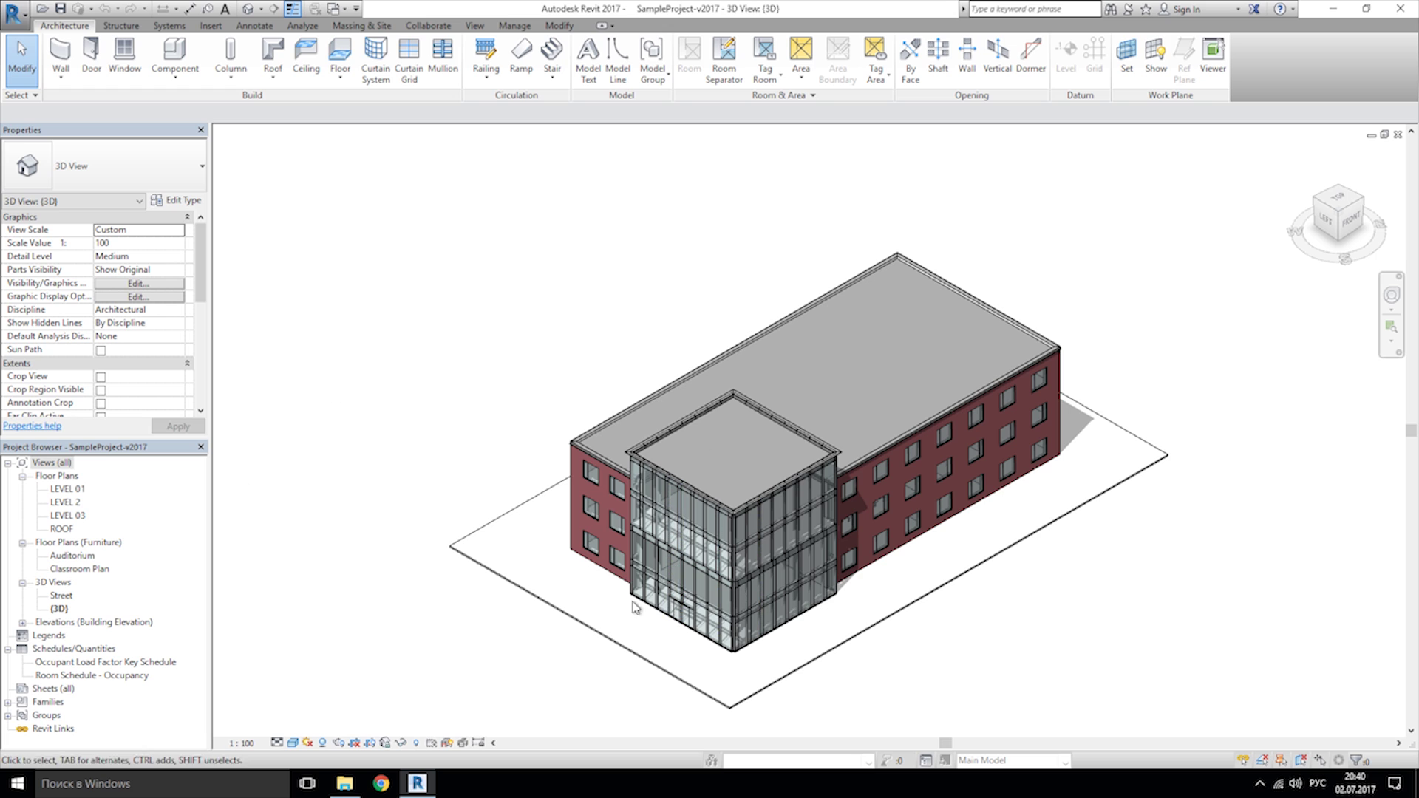
pyautogui.moveTo(849, 617); pyautogui.dragTo(808, 595, button='middle')
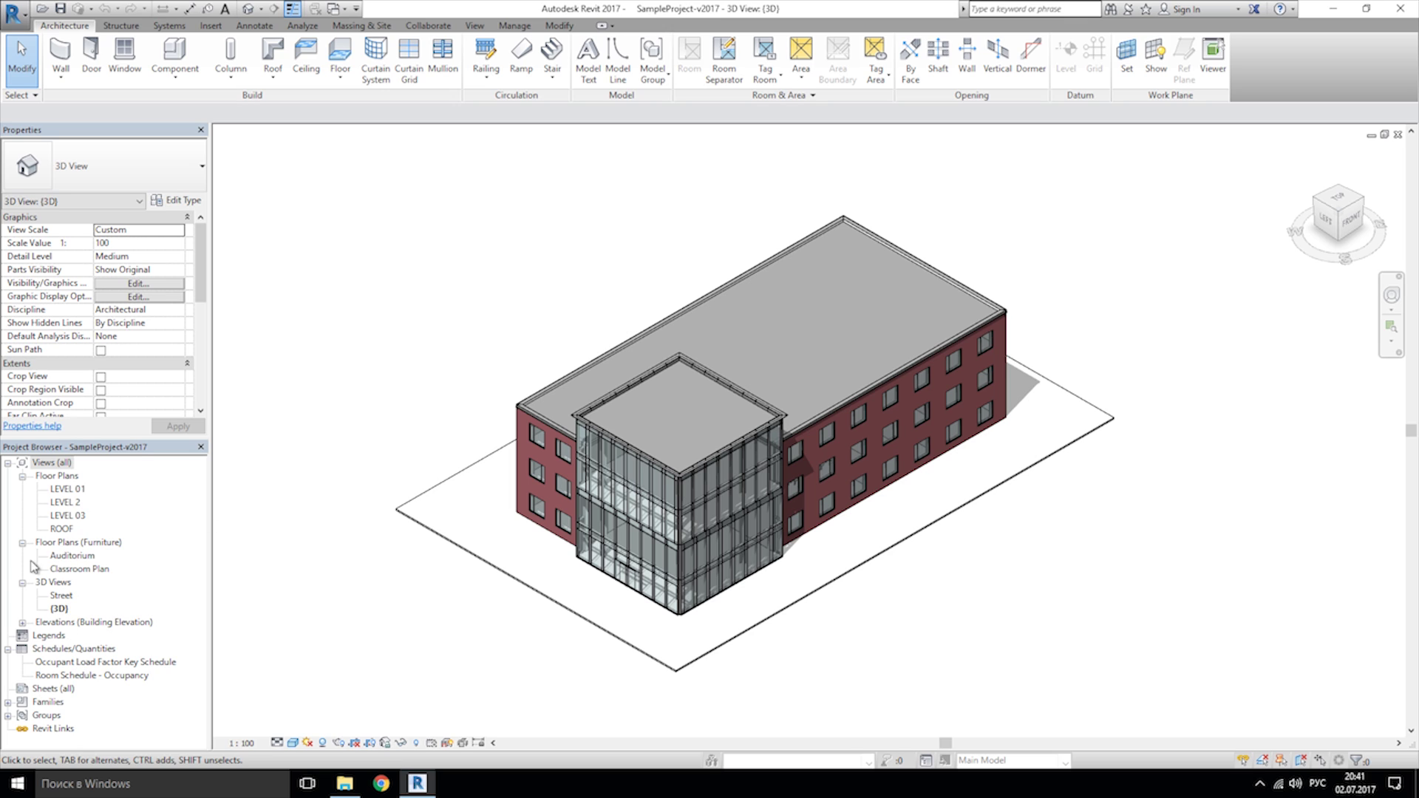
pyautogui.click(59, 609)
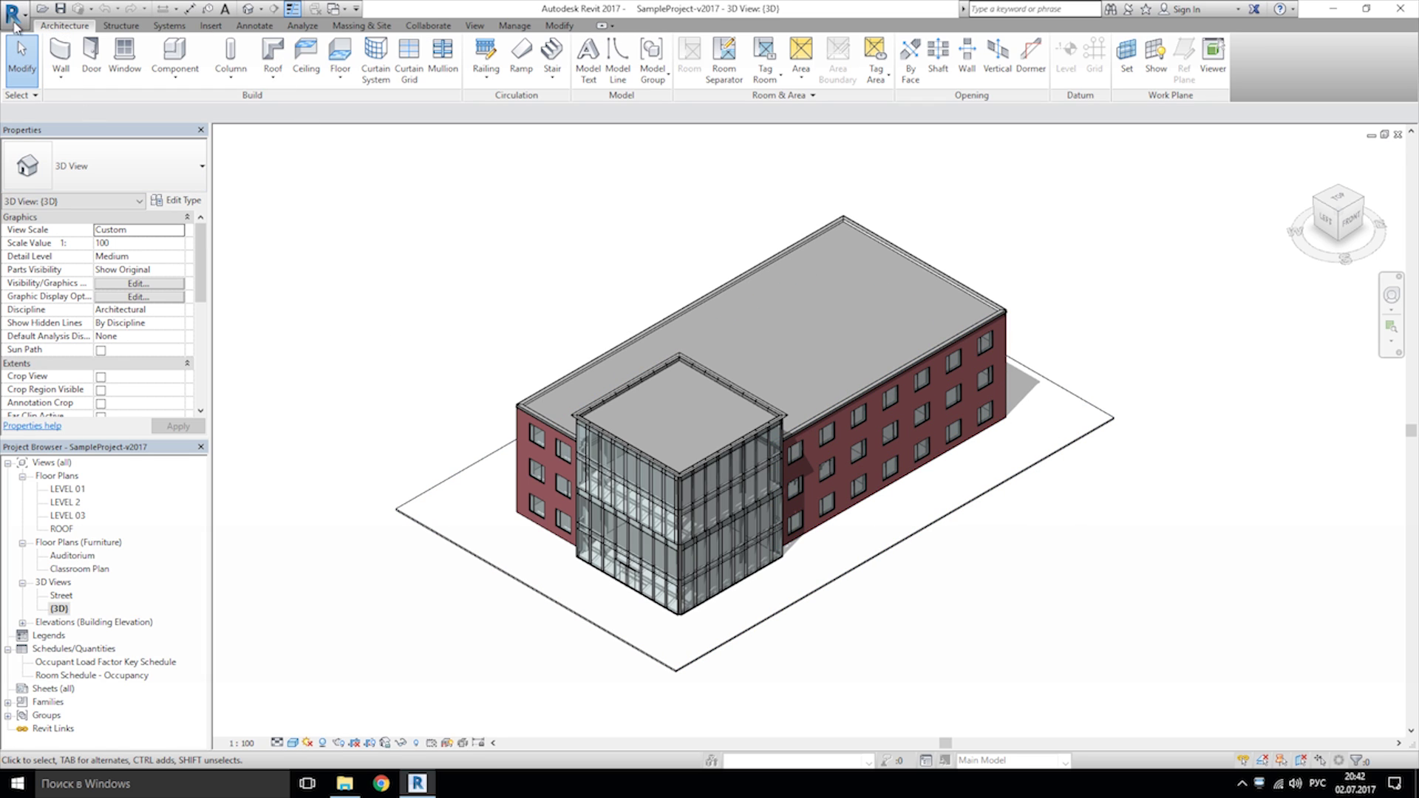
# Step: Start an FBX export and create a new Building_1 folder inside the Revit folder
pyautogui.click(20, 18)
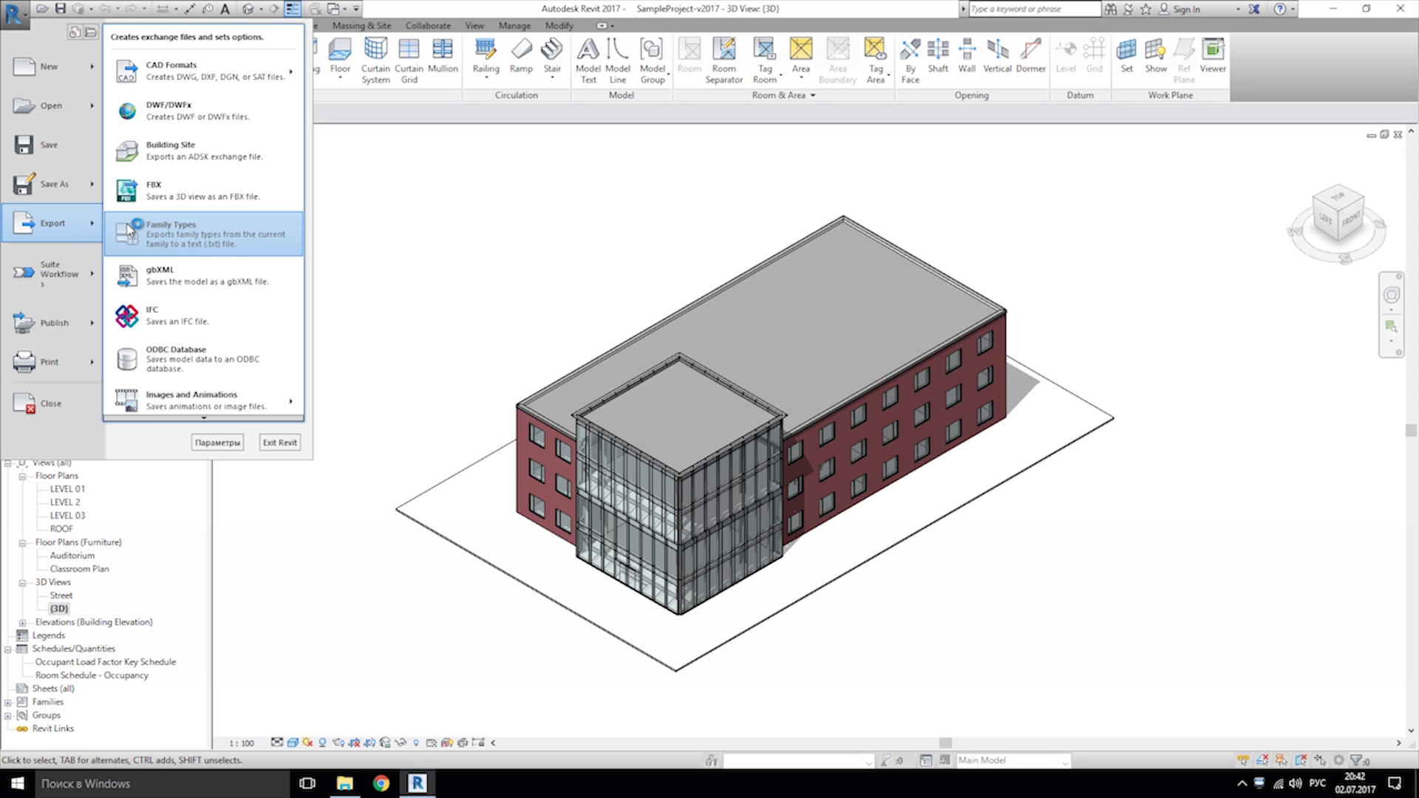
pyautogui.moveTo(52, 223)
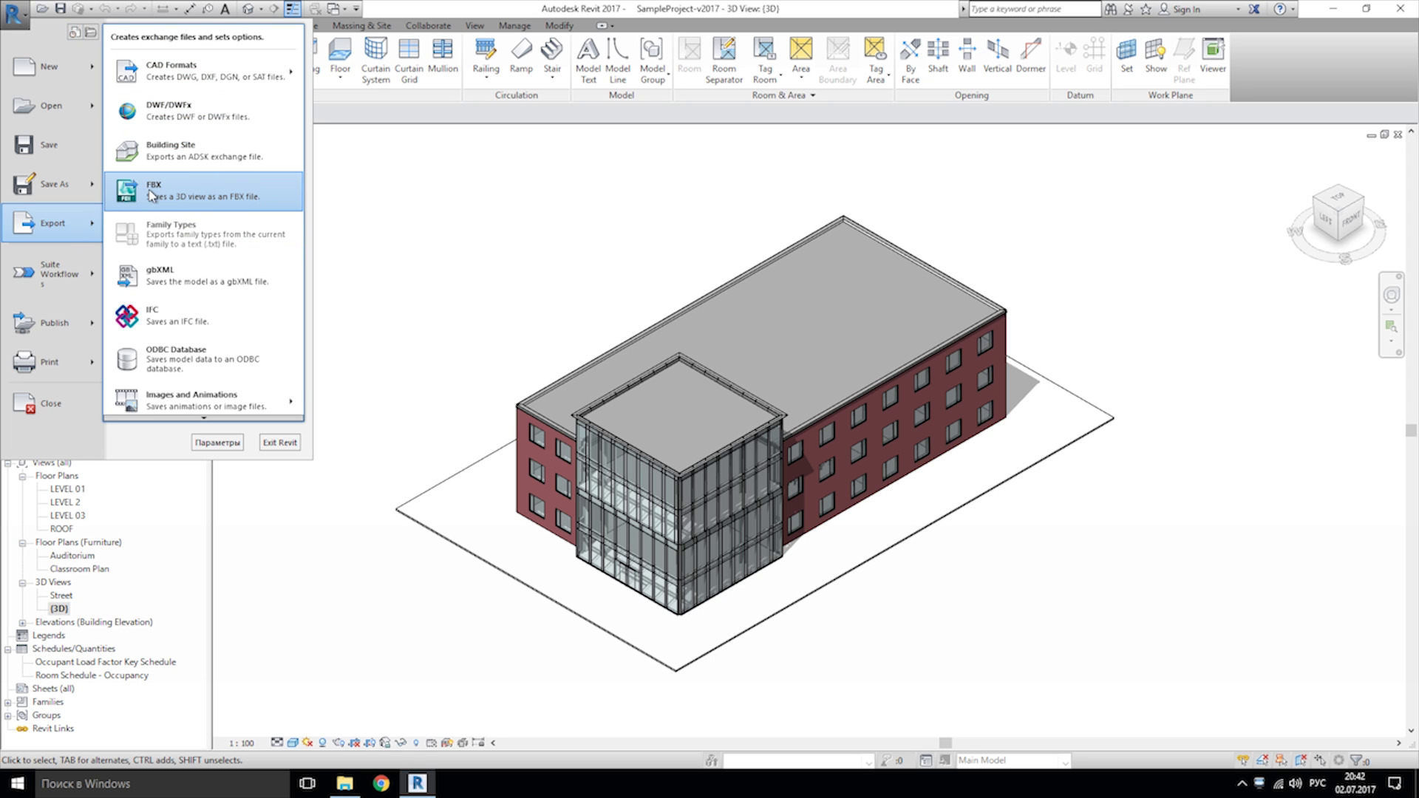
pyautogui.click(162, 199)
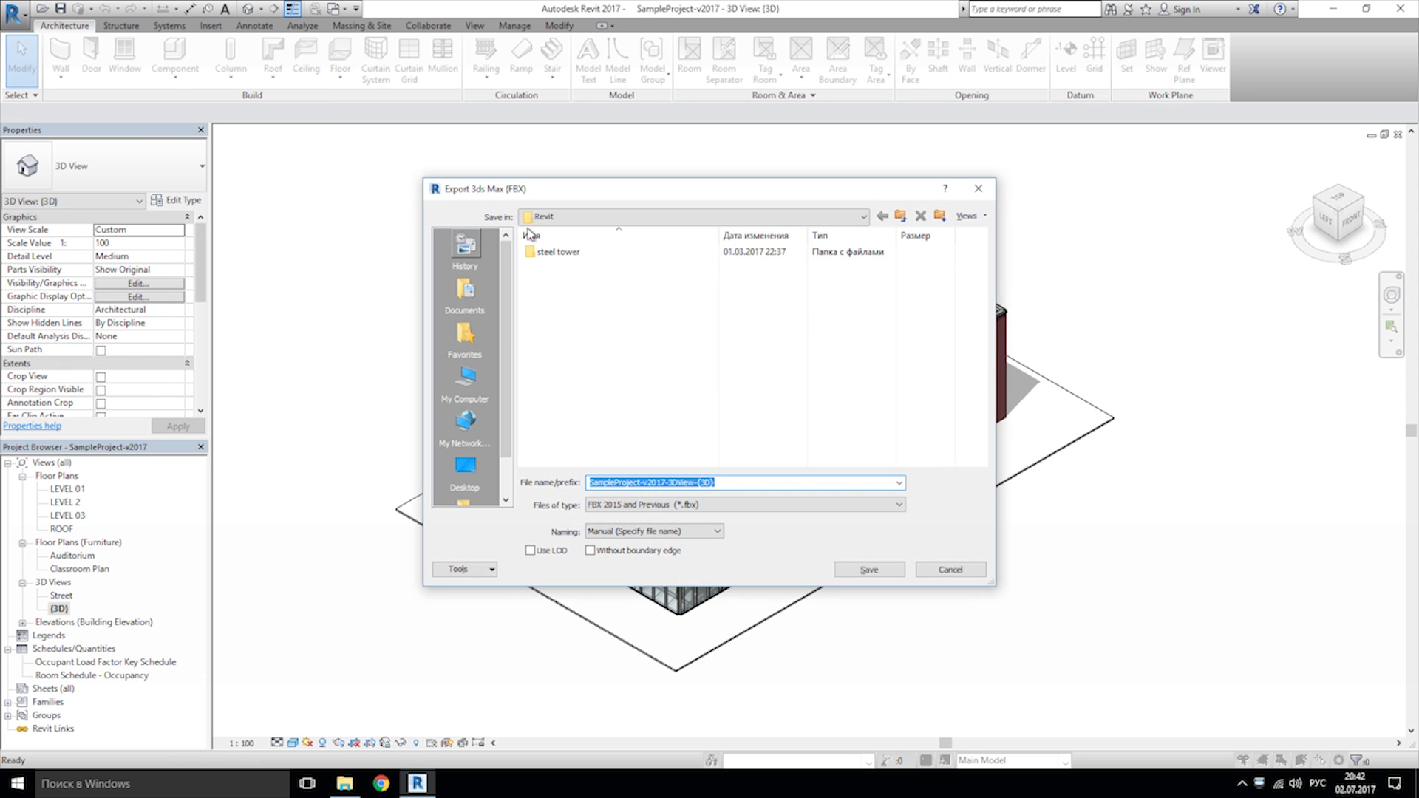
pyautogui.click(901, 215)
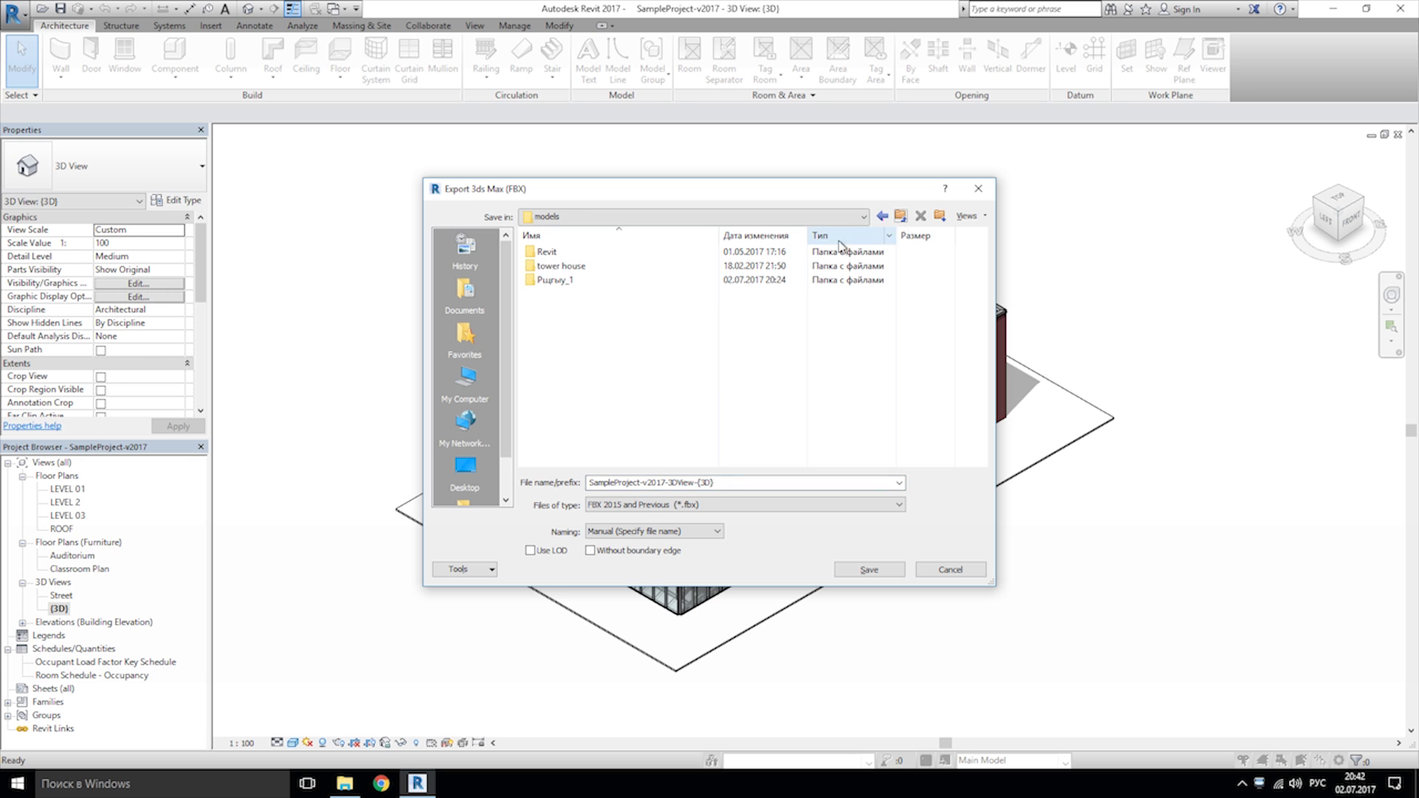
pyautogui.rightClick(627, 322)
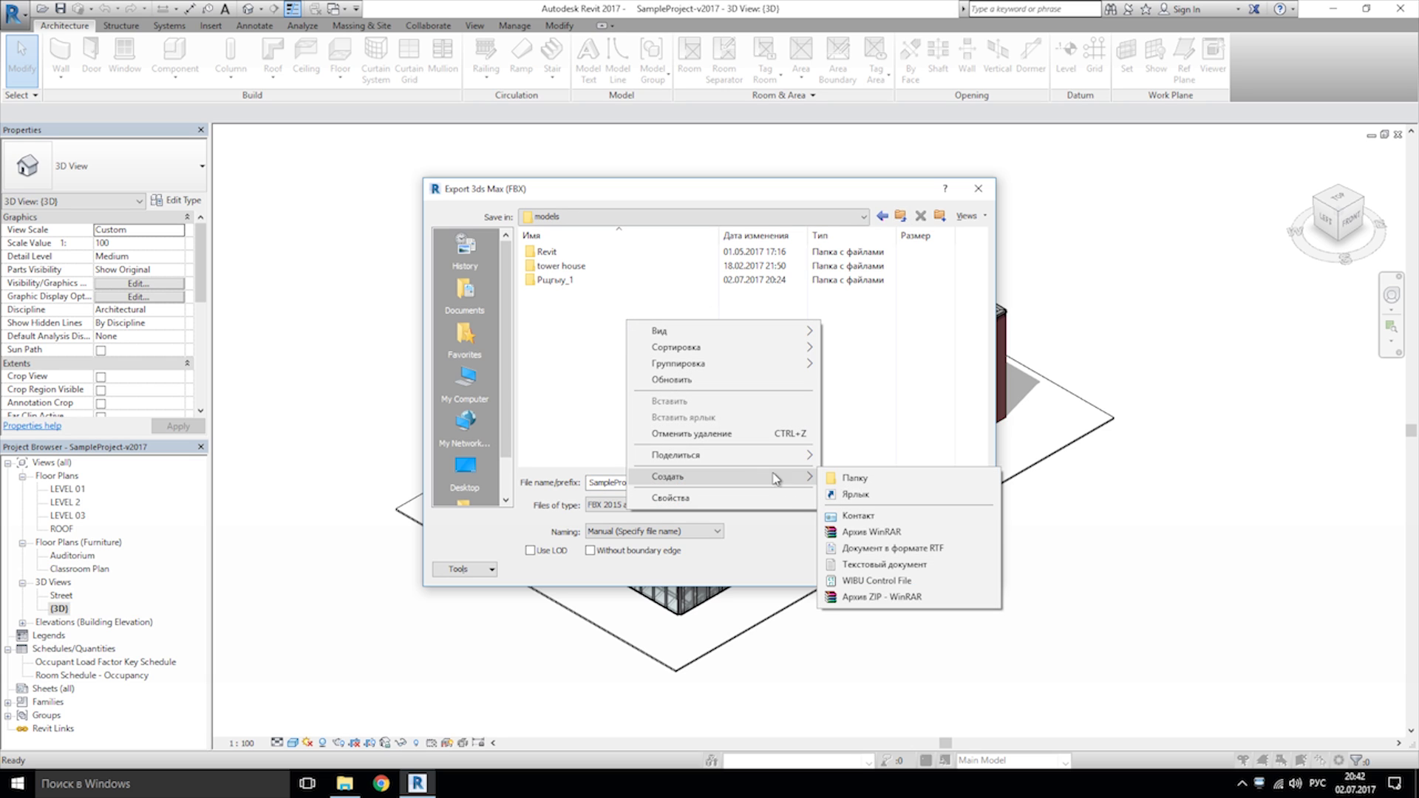
pyautogui.doubleClick(564, 258)
pyautogui.rightClick(606, 346)
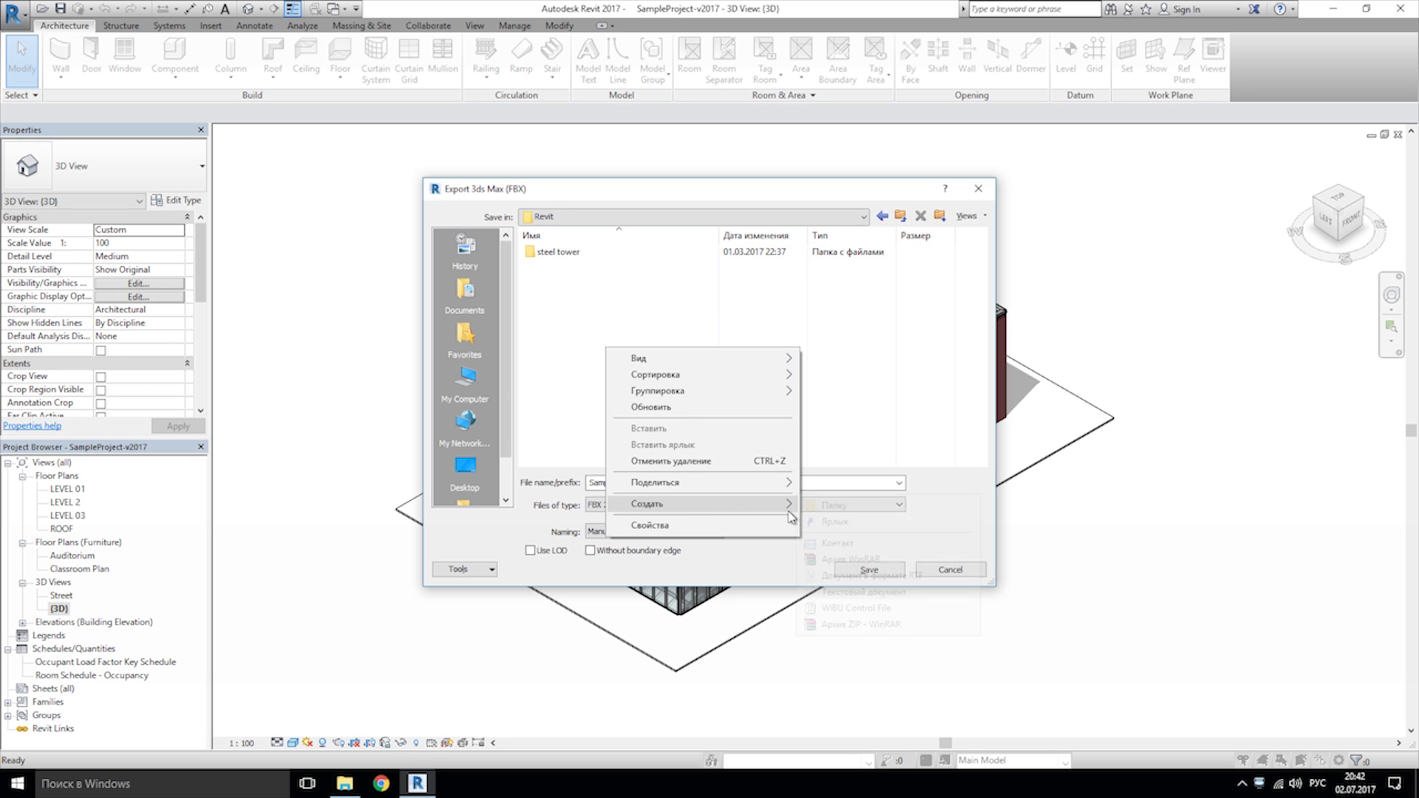
pyautogui.click(844, 509)
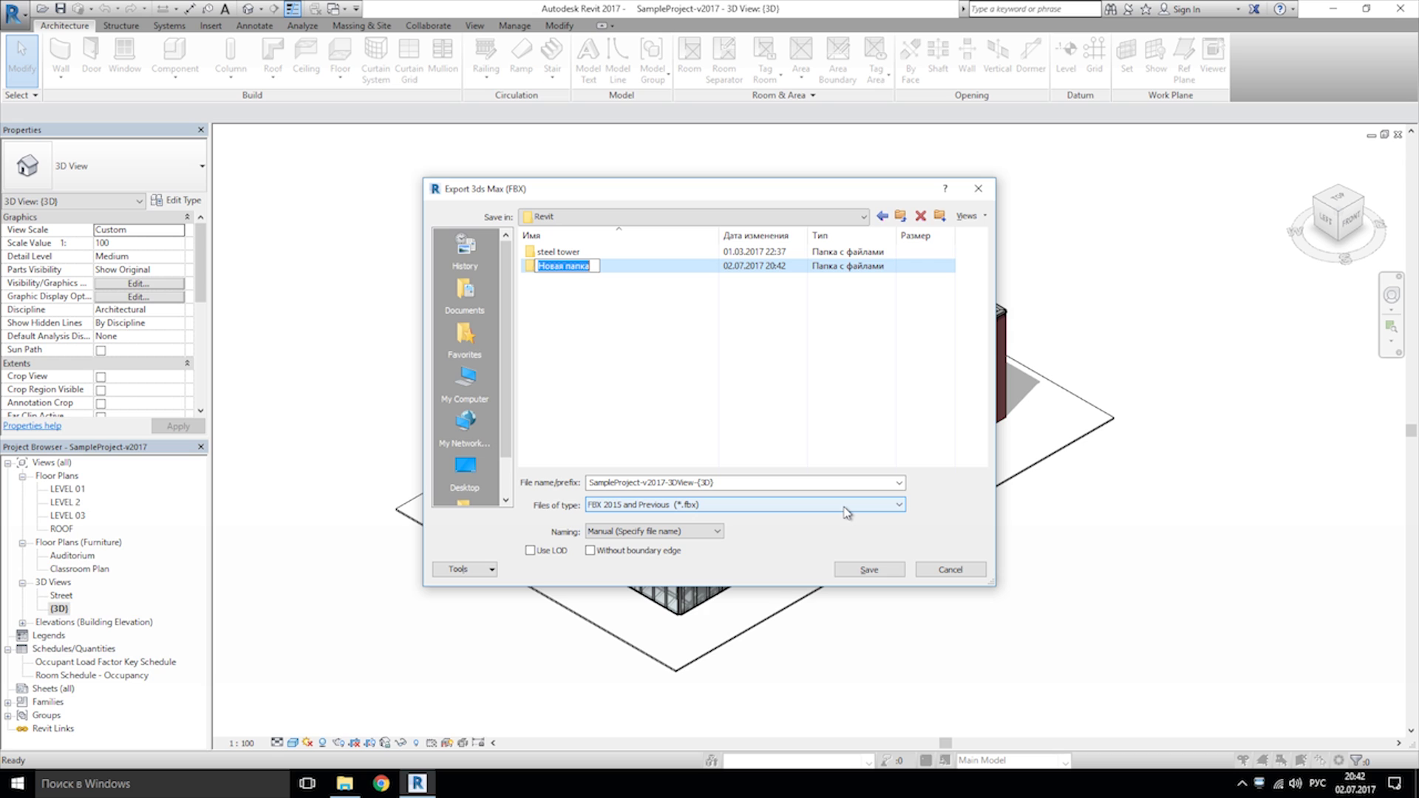
pyautogui.write('Building')
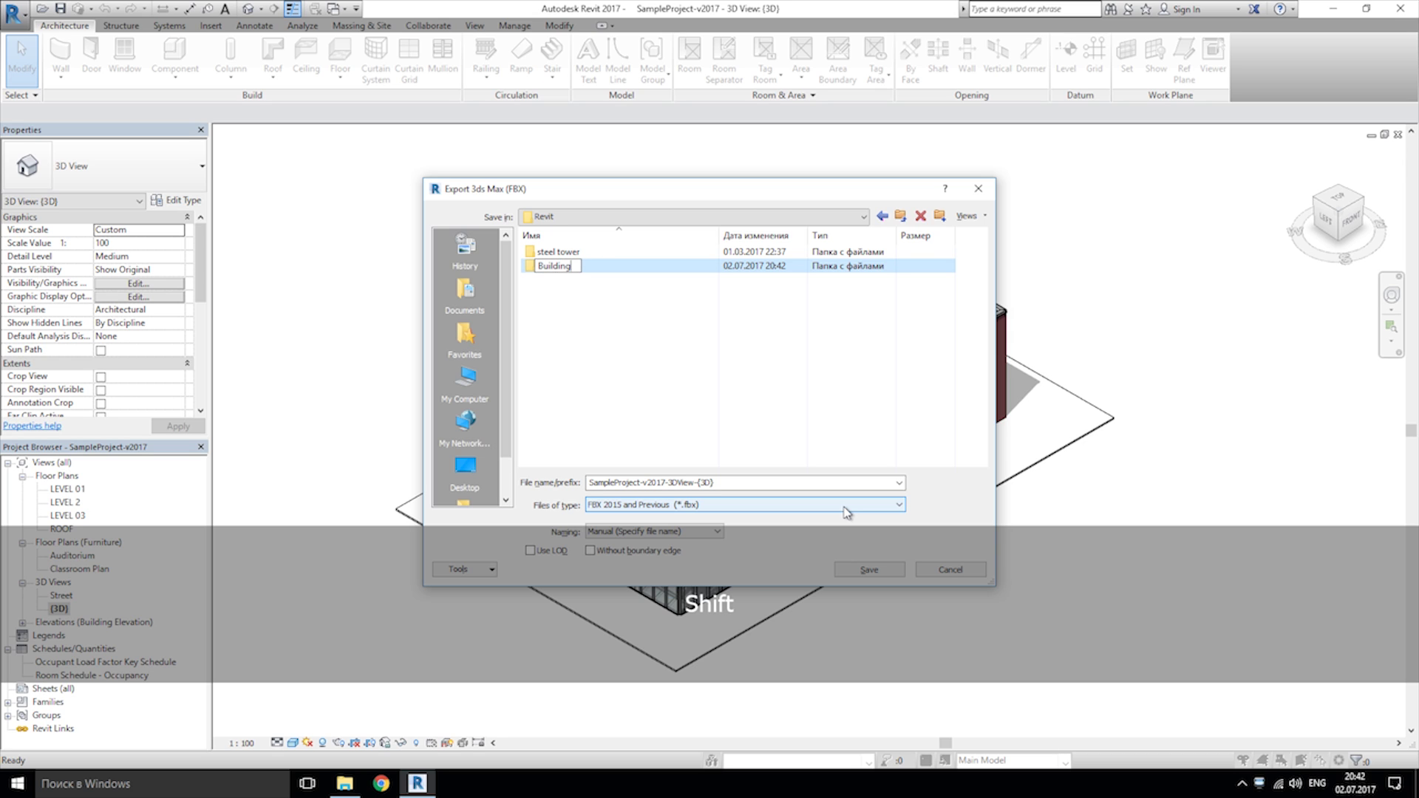
pyautogui.write('_')
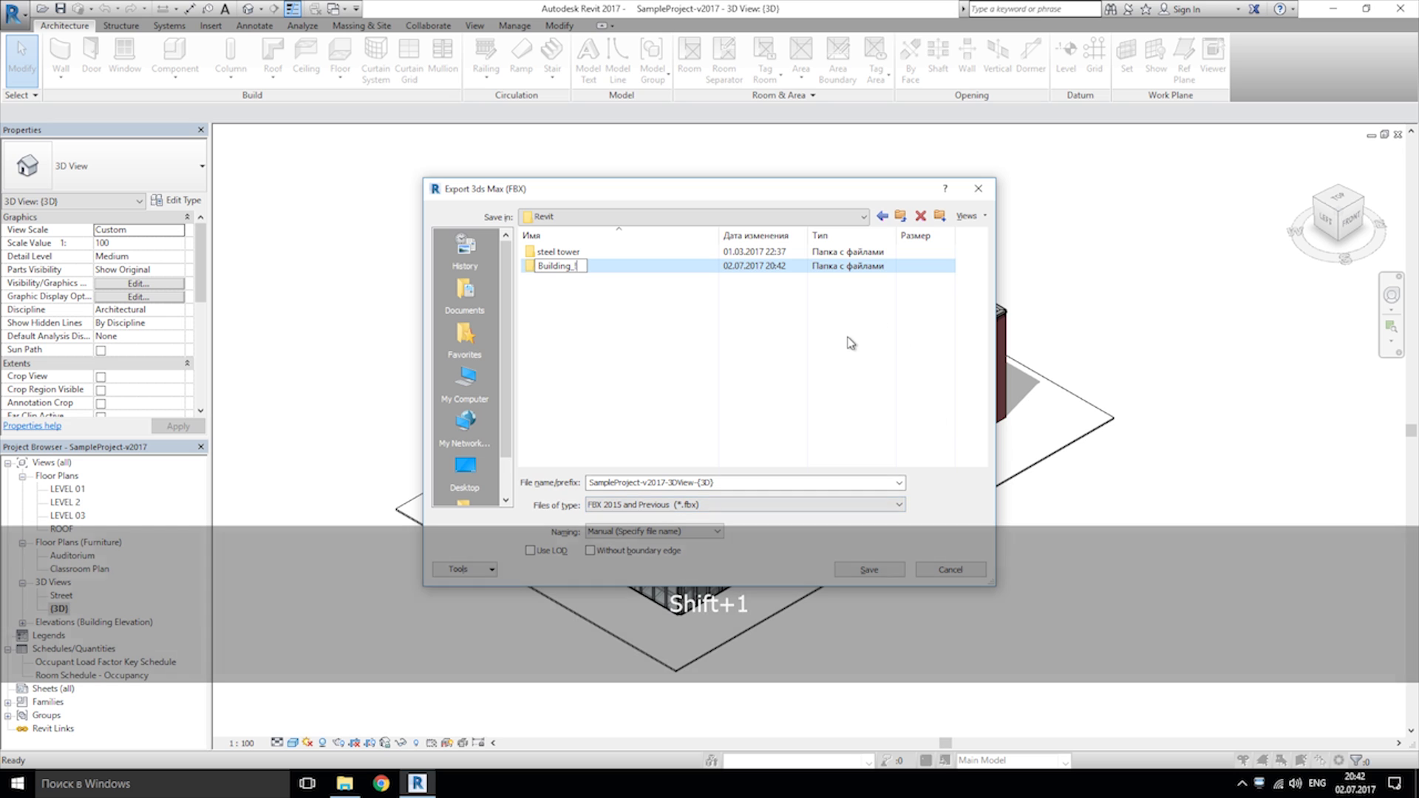
pyautogui.write('1')
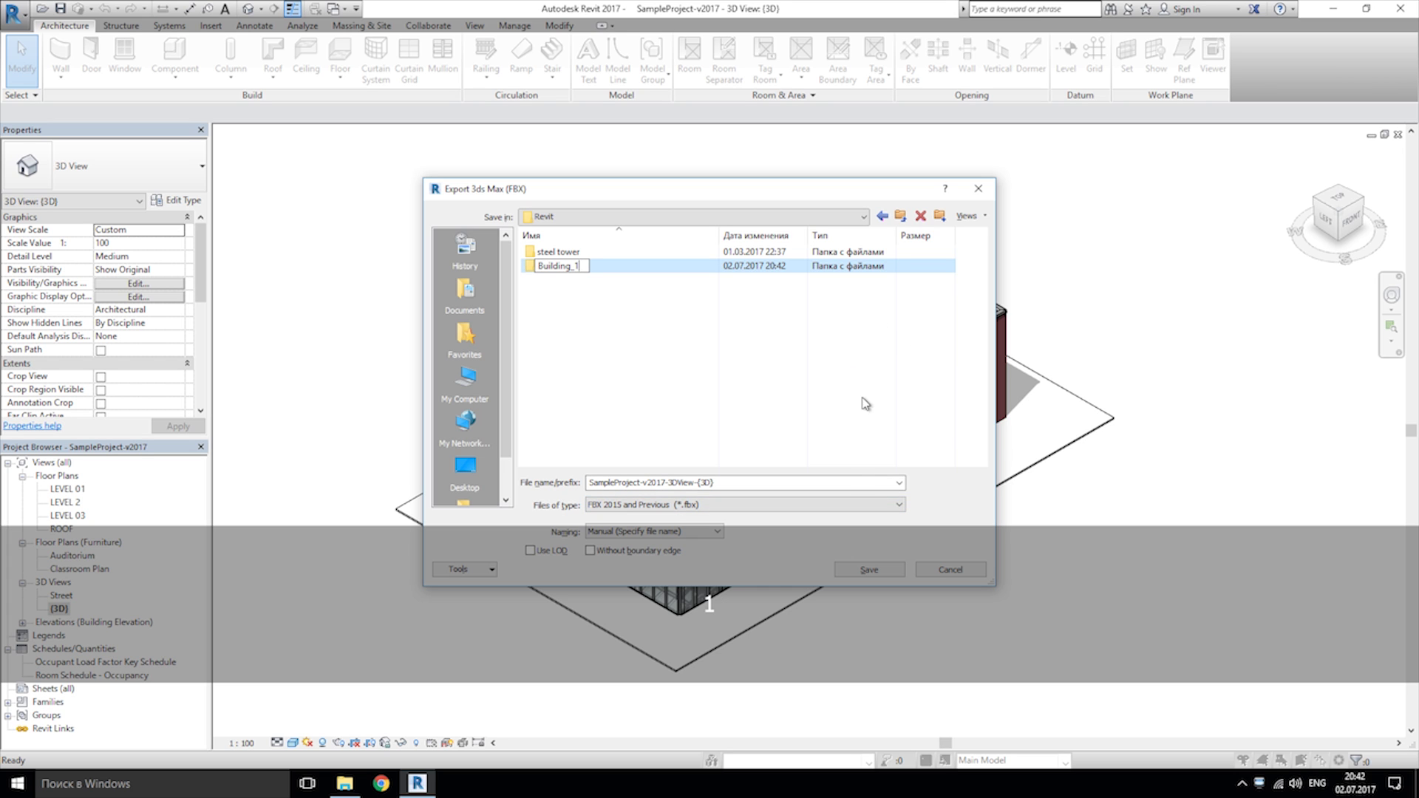
pyautogui.press('Return')
# Step: Save the 3D view as FBX 2015 file 12 into Building_1 with manual naming
pyautogui.click(673, 505)
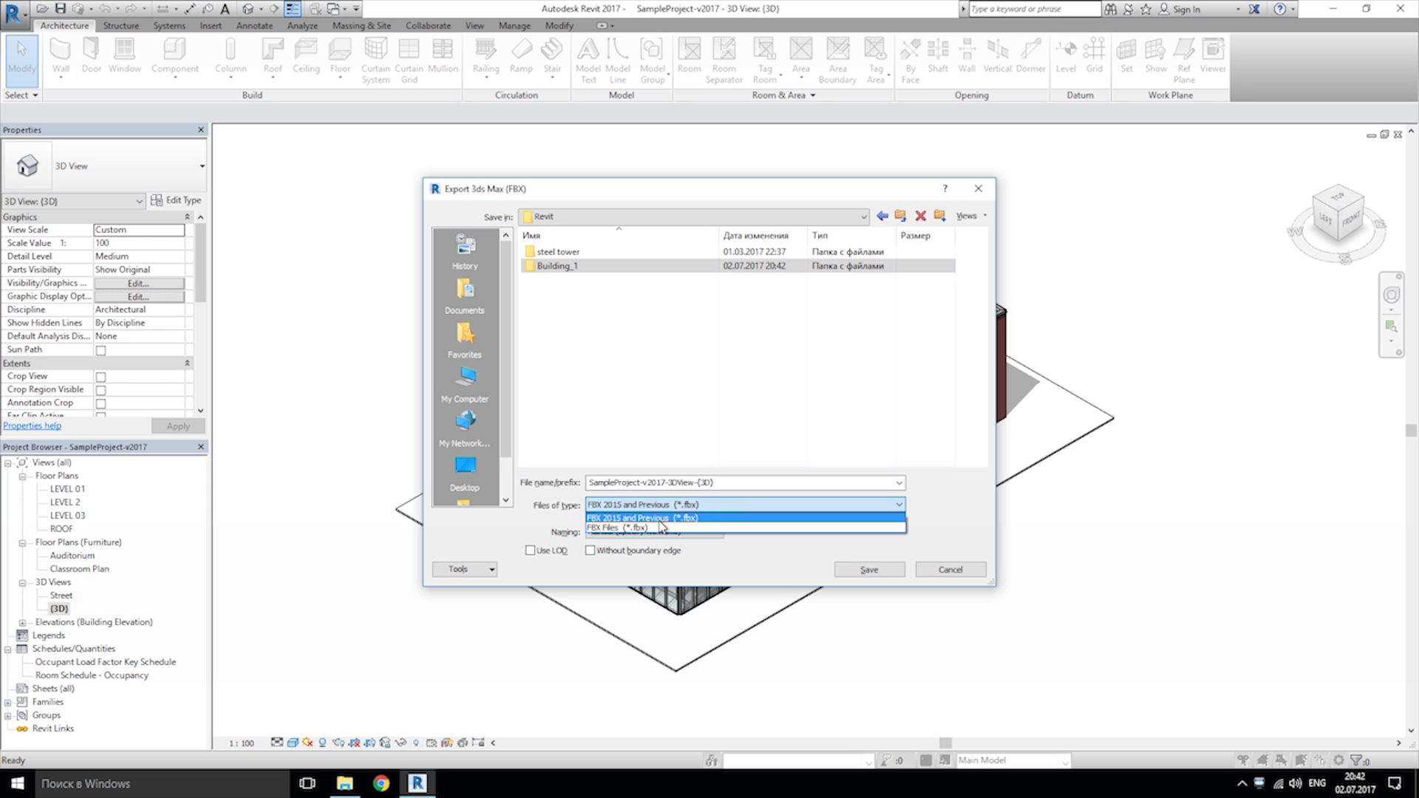
pyautogui.click(661, 518)
pyautogui.click(683, 534)
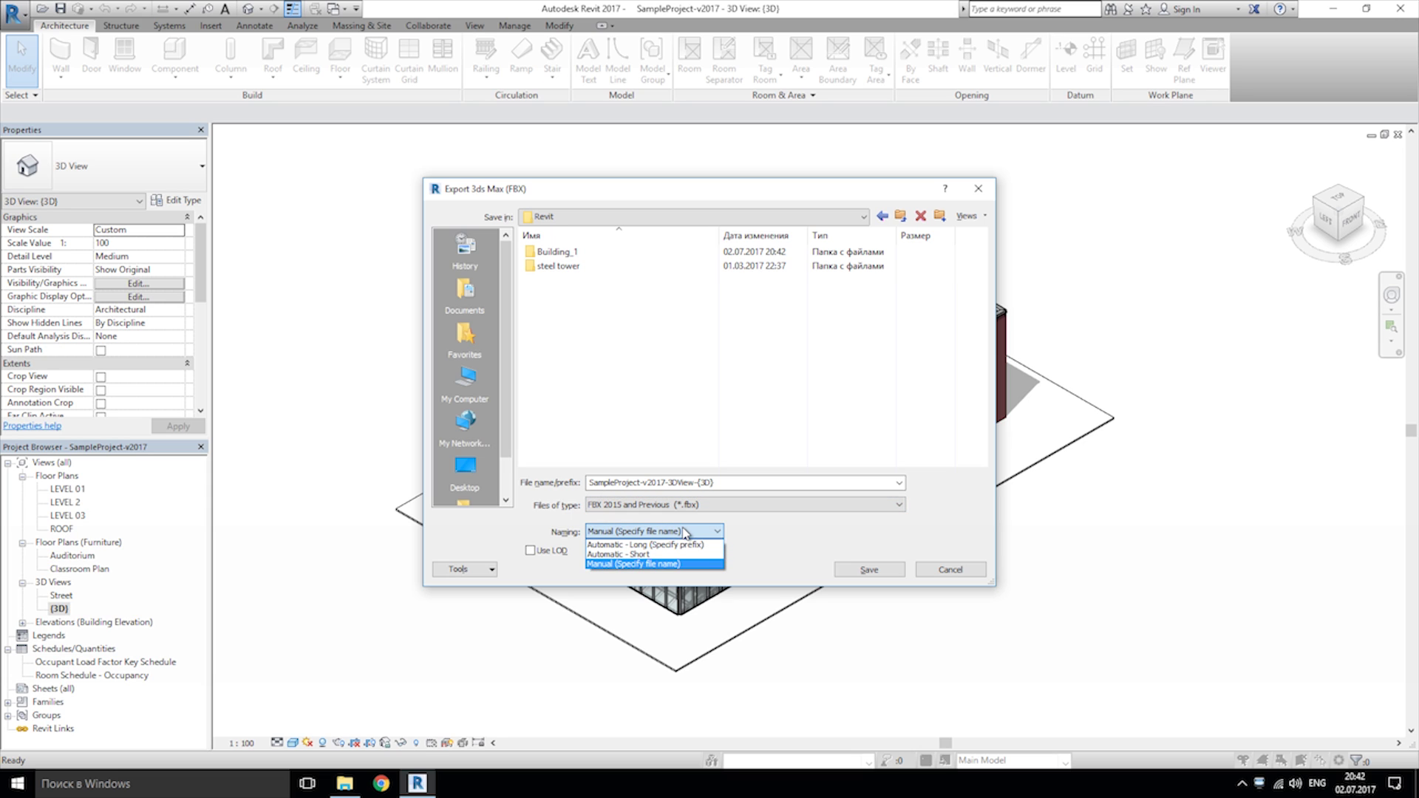
pyautogui.click(686, 534)
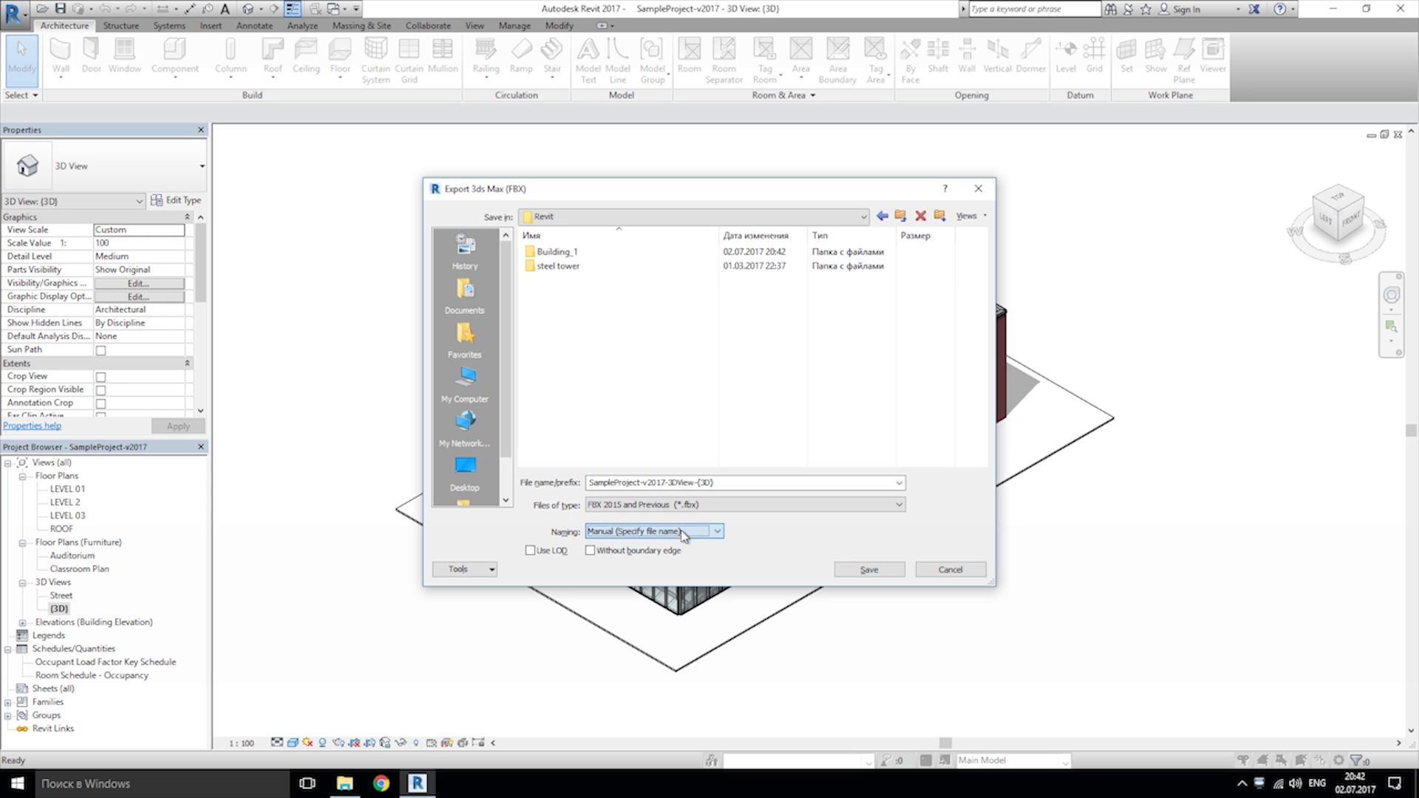
pyautogui.click(885, 573)
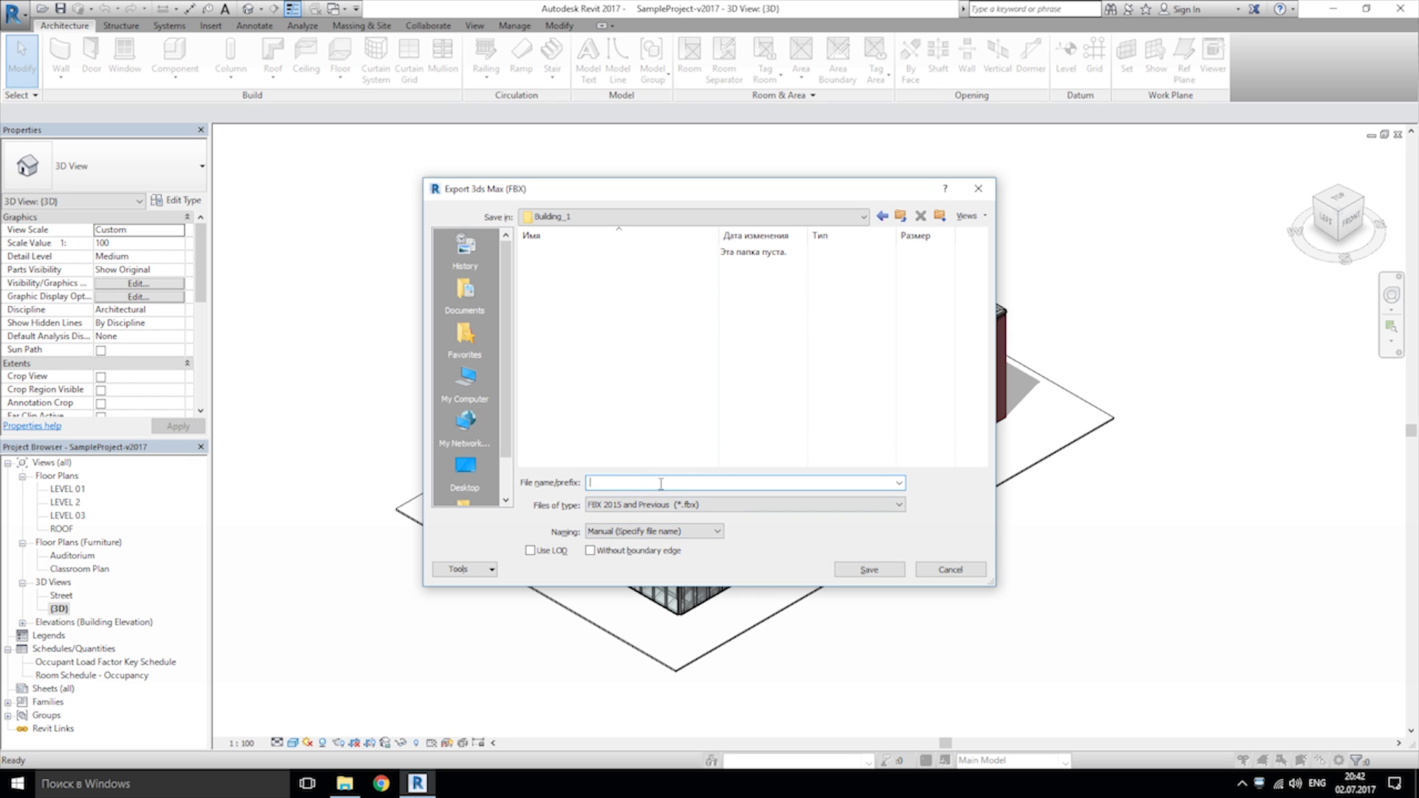
pyautogui.write('1')
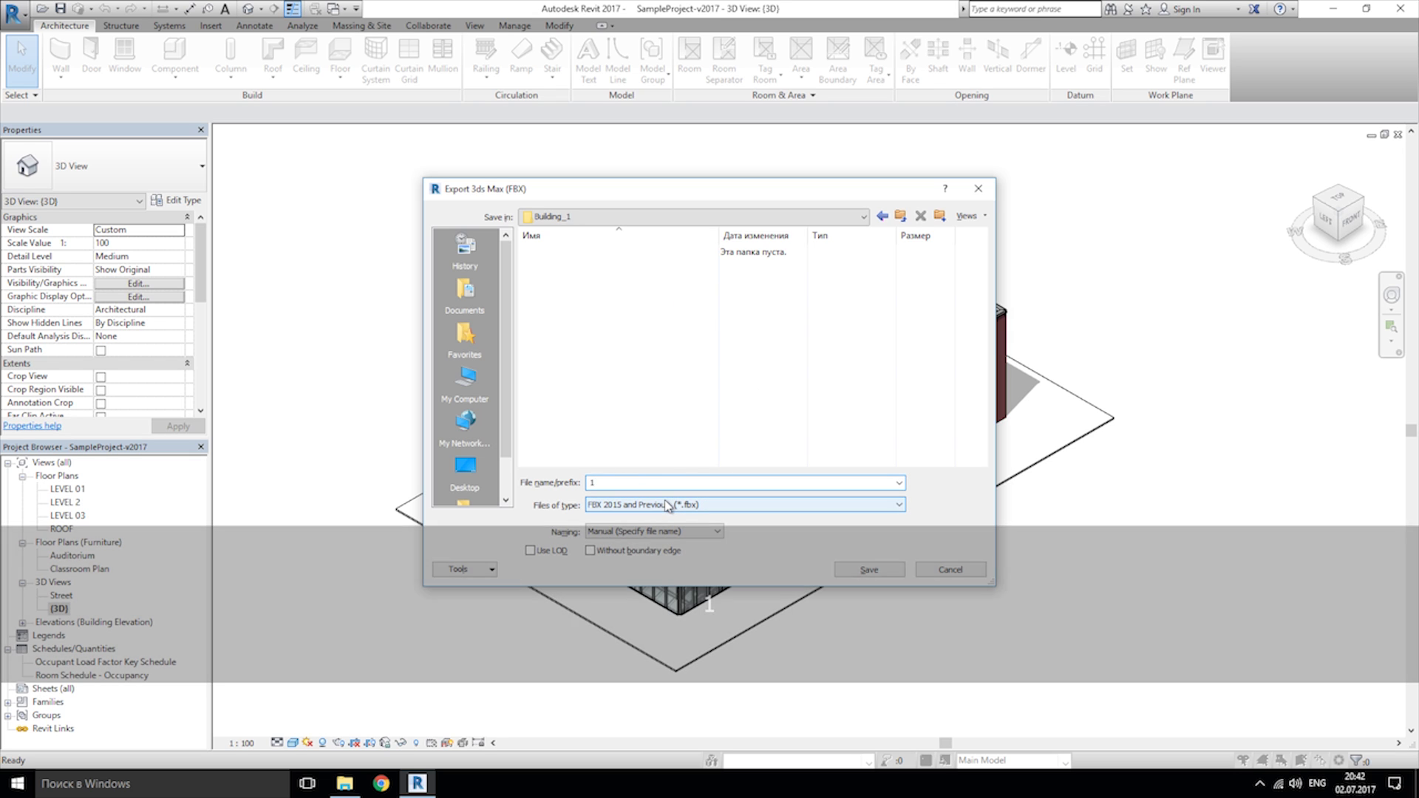
pyautogui.press('shift')
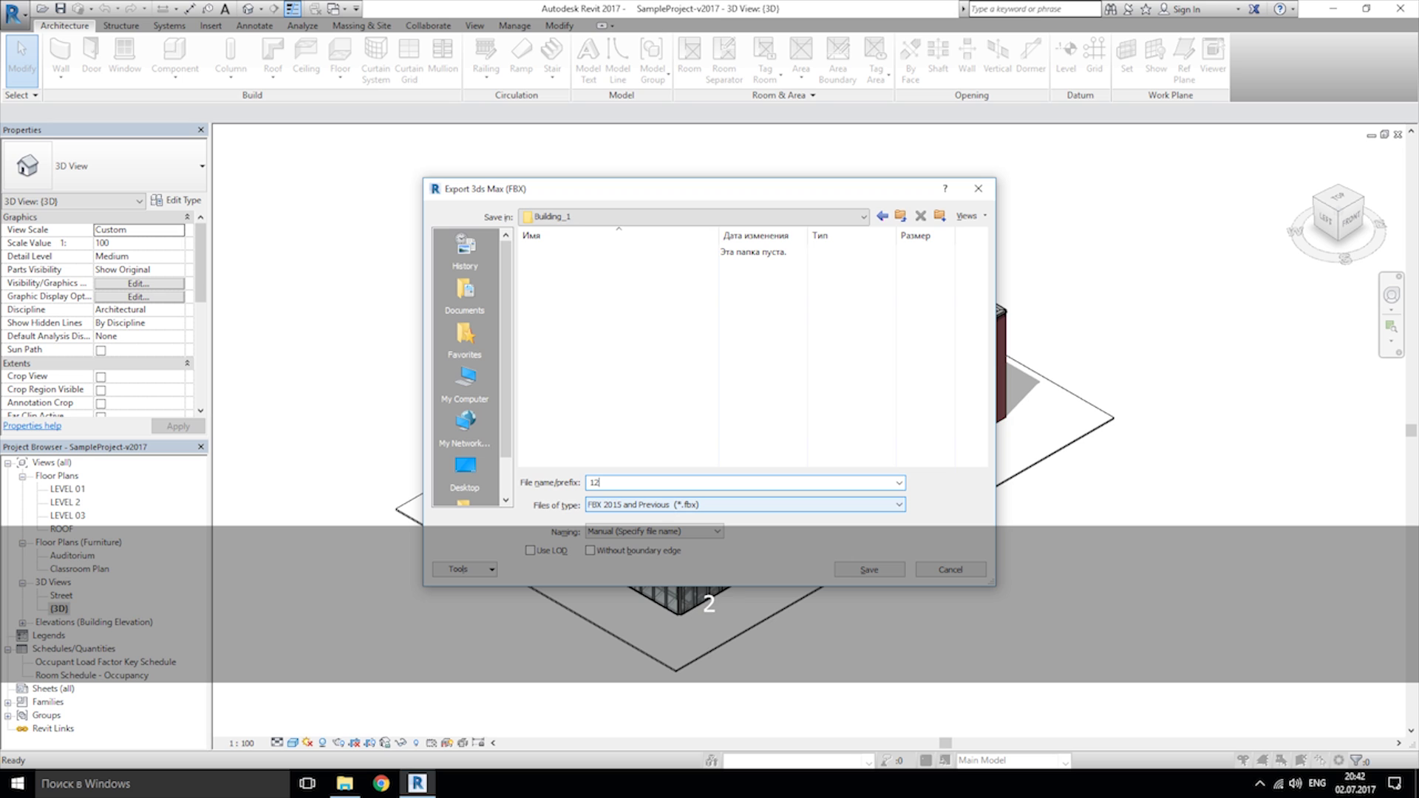
pyautogui.click(862, 571)
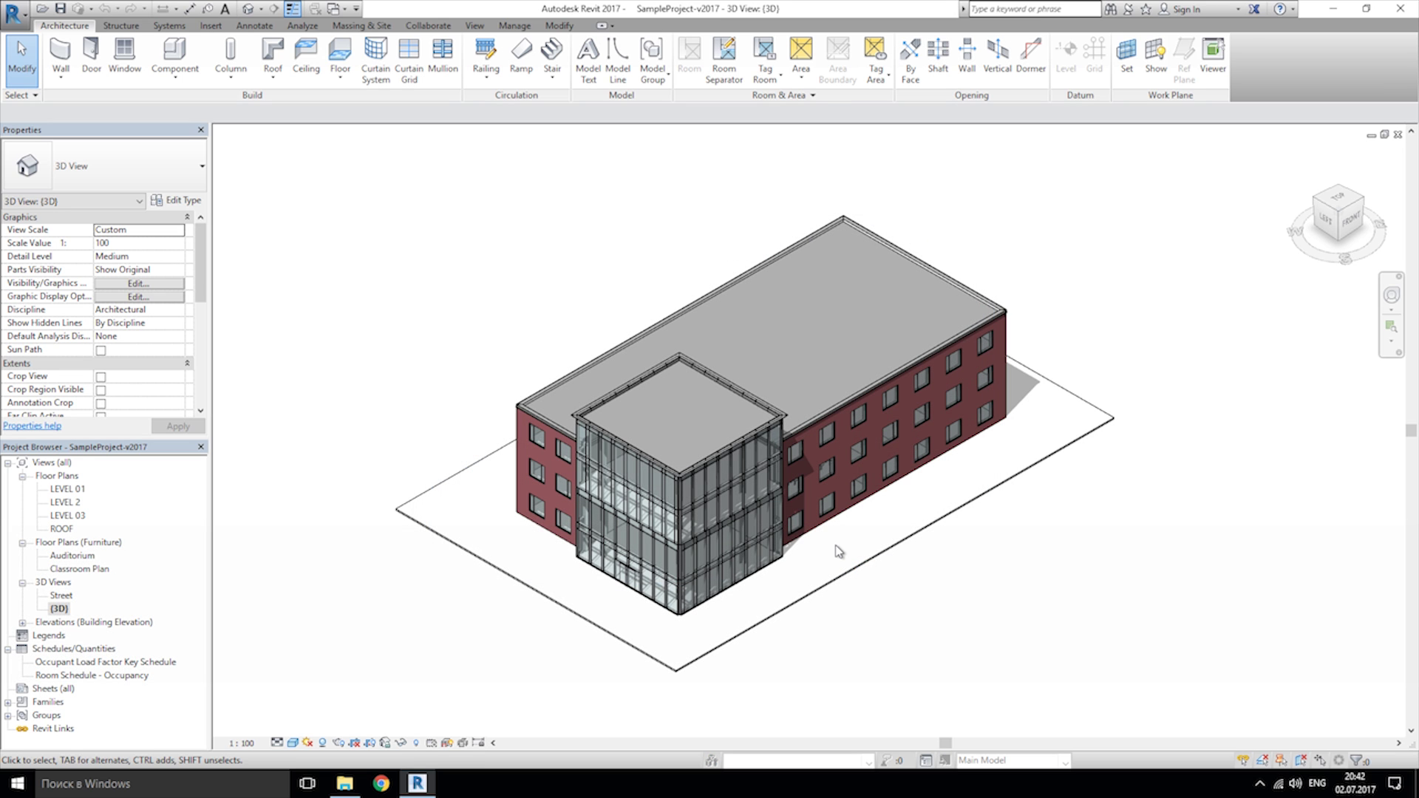
# Step: Check in File Explorer that the exported FBX file 12 sits in Building_1
pyautogui.press('alt')
pyautogui.moveTo(344, 784)
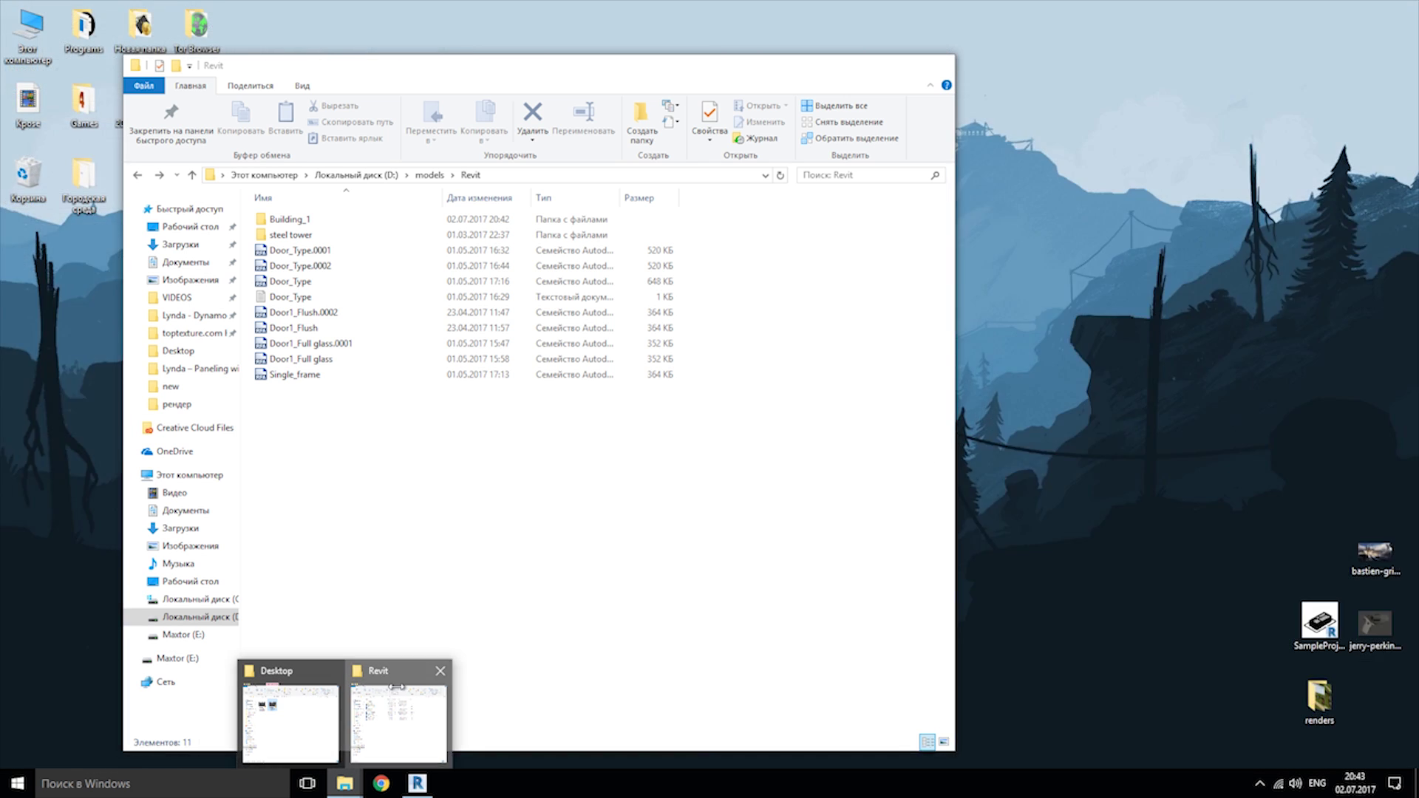
pyautogui.click(388, 709)
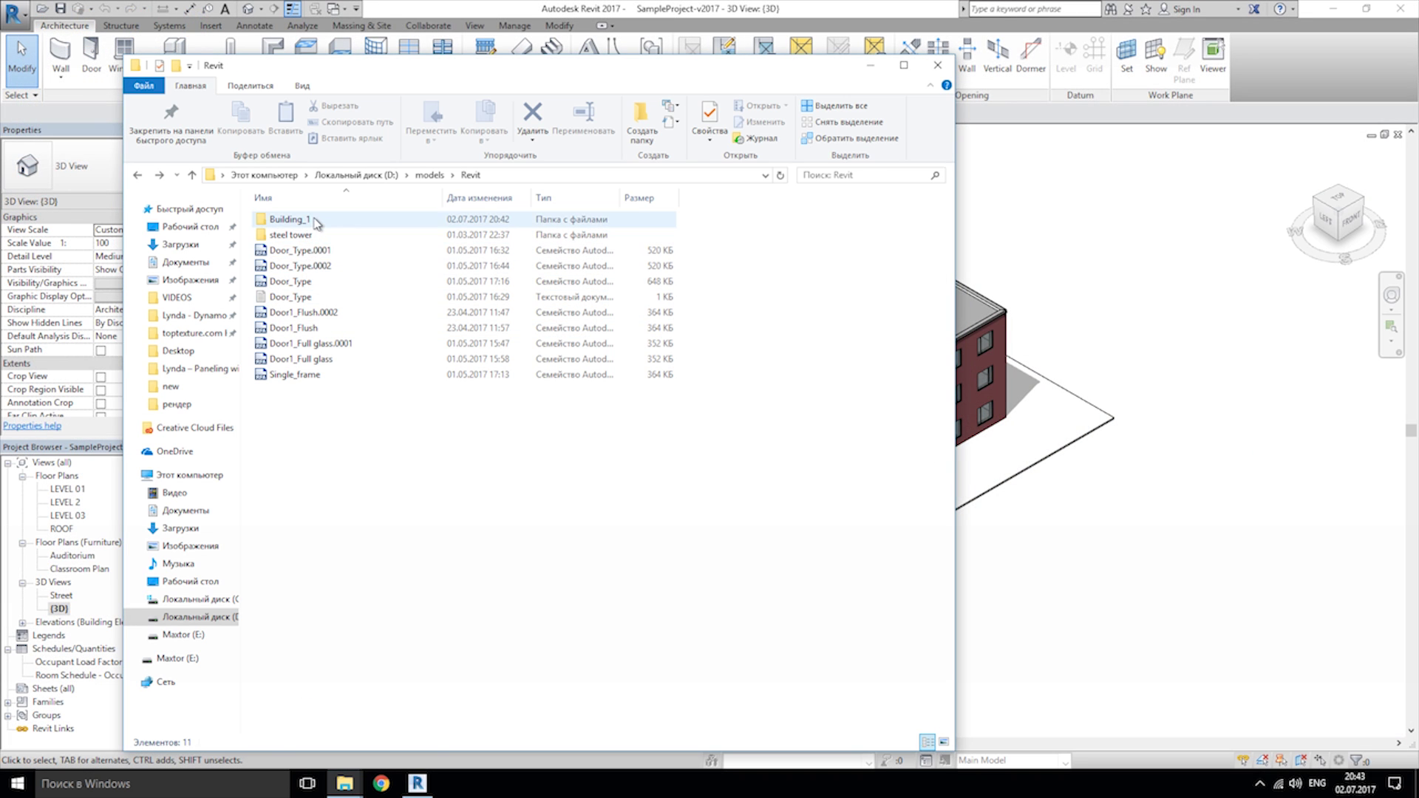
pyautogui.doubleClick(290, 220)
pyautogui.click(278, 221)
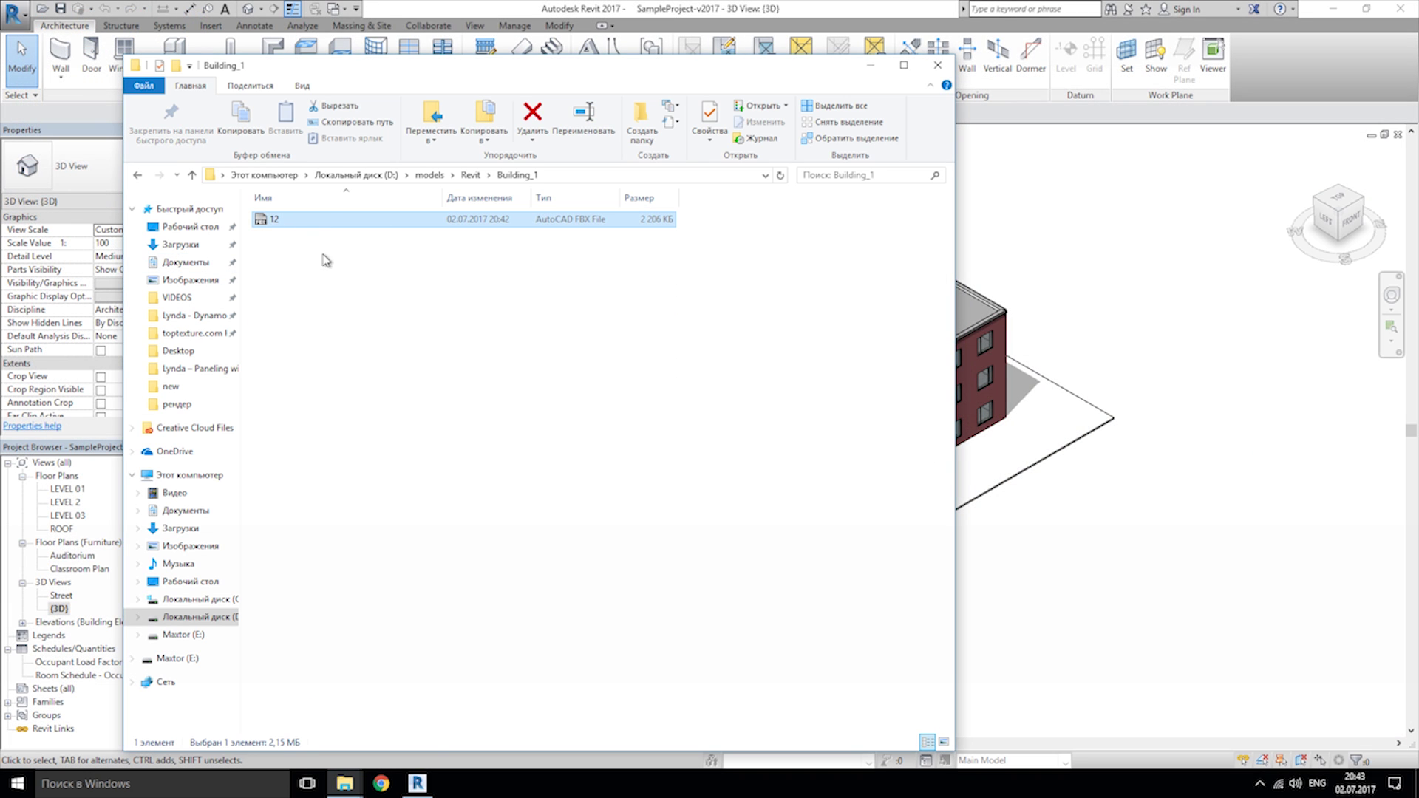
pyautogui.click(1158, 623)
# Step: Launch Lumion 6.0 from the Start menu and begin a new scene from the White preset
pyautogui.click(17, 784)
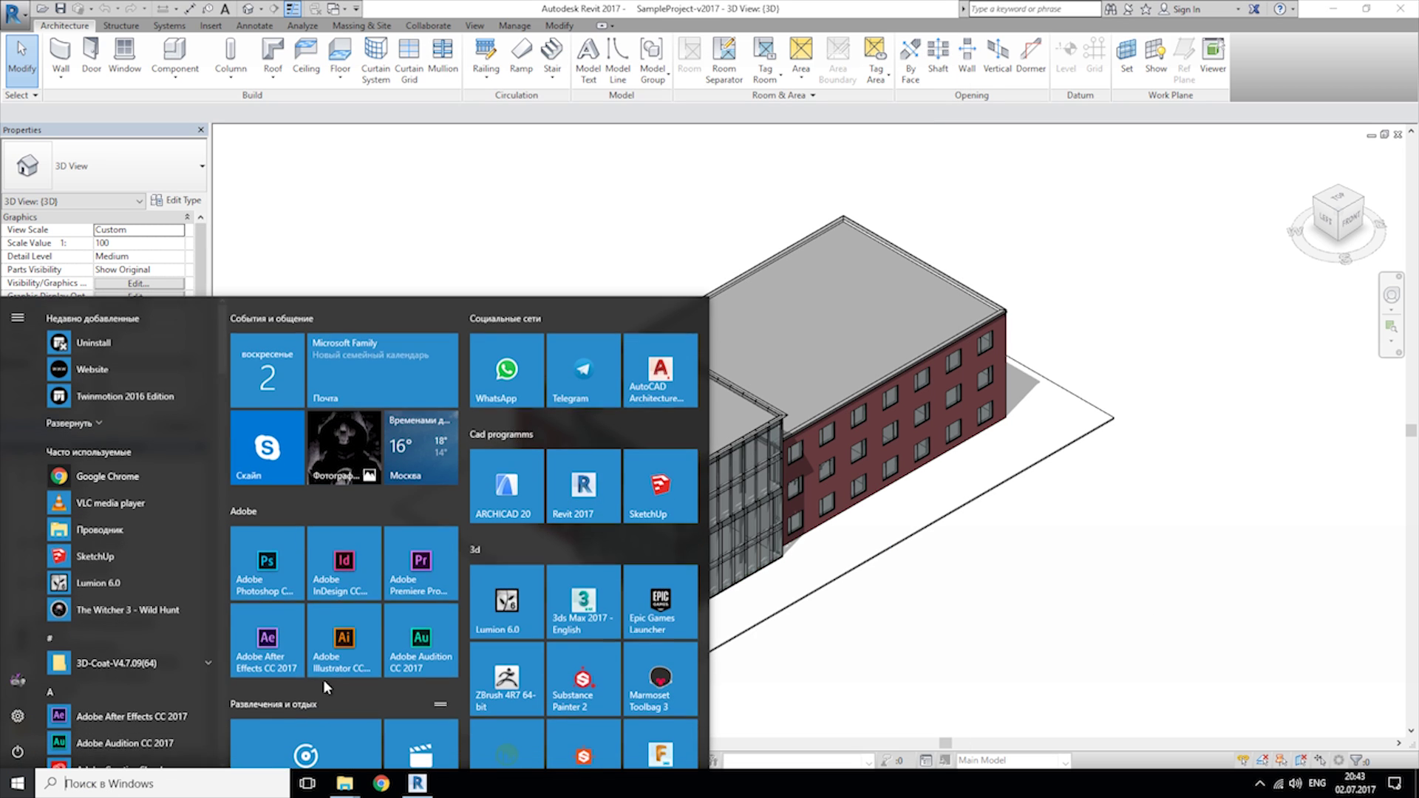
pyautogui.click(591, 632)
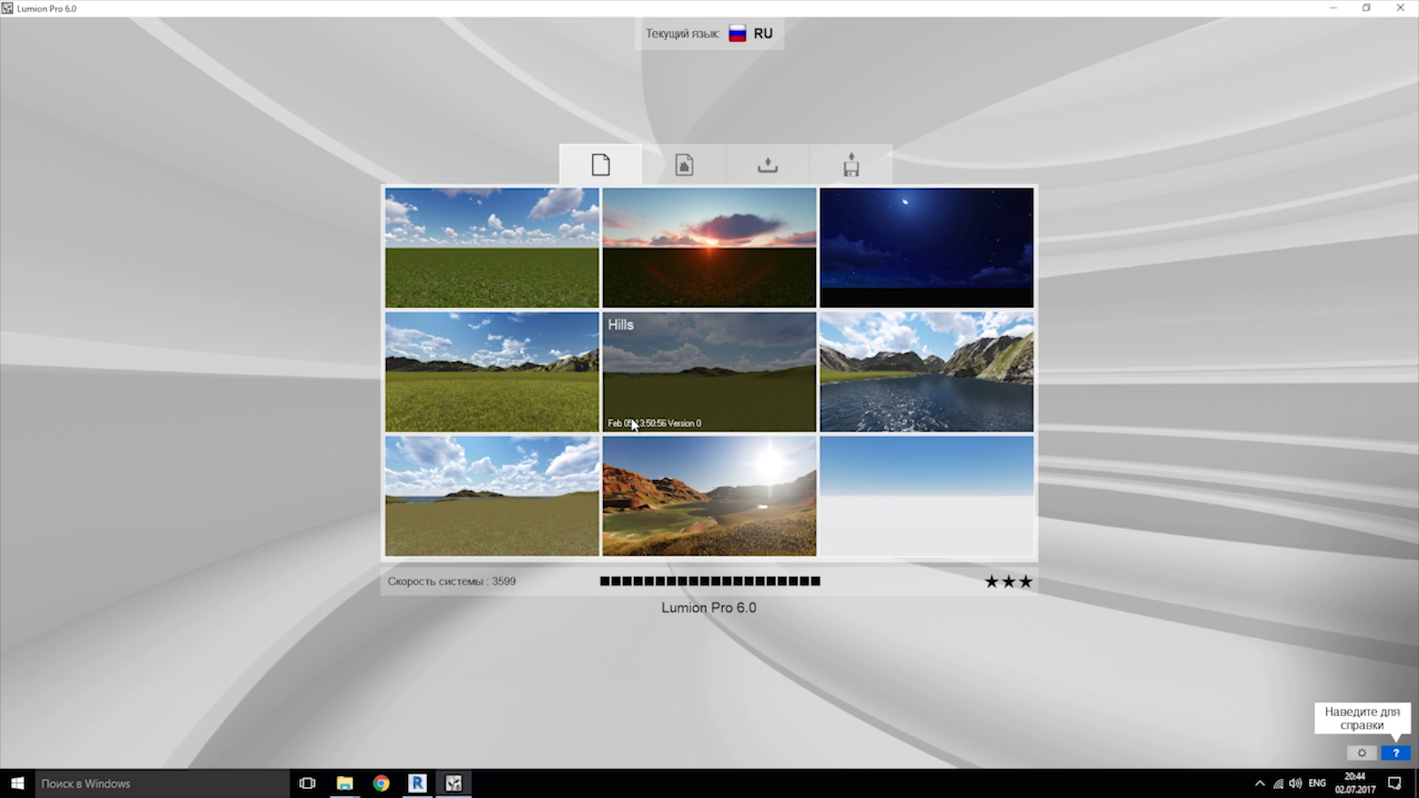
pyautogui.click(856, 484)
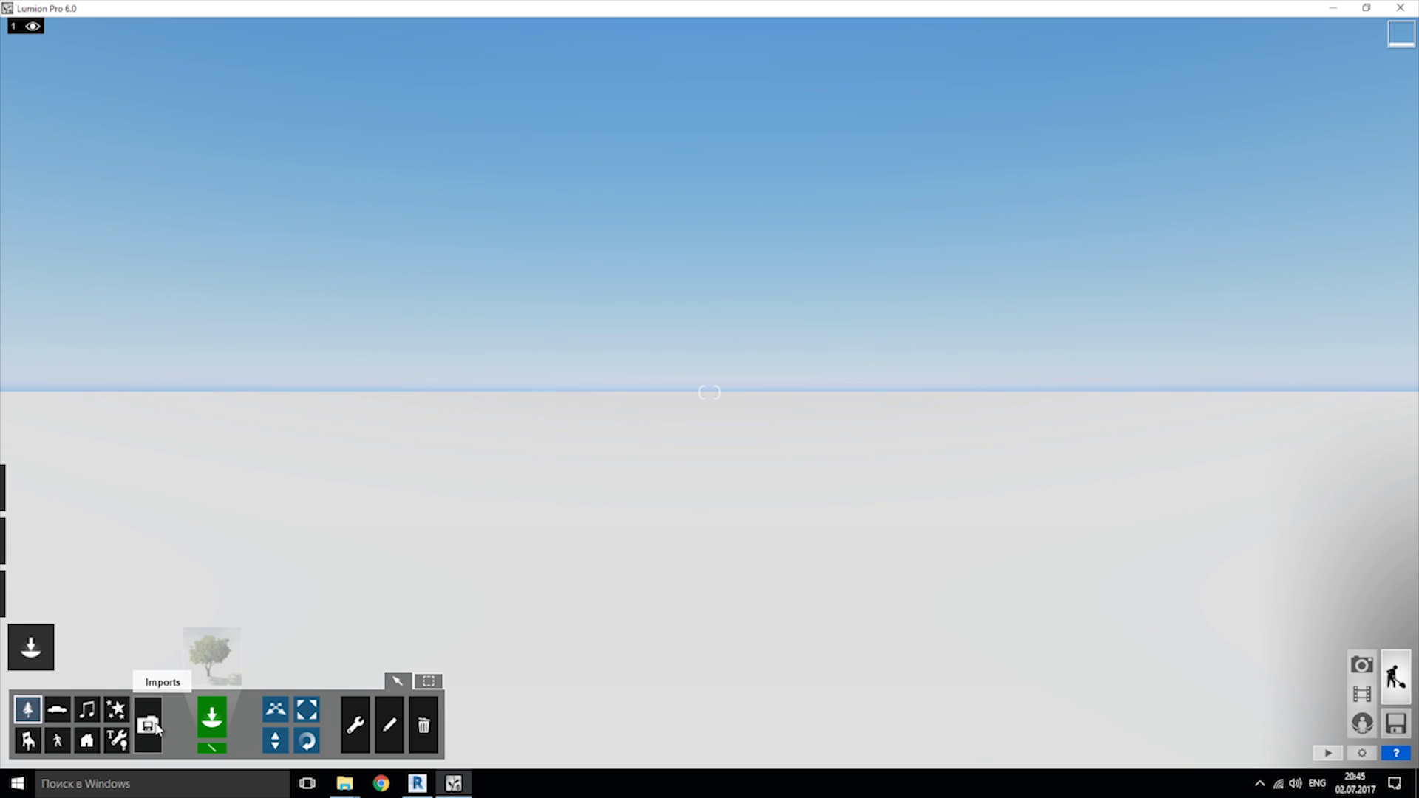
# Step: Start a model import and navigate to the Building_1 folder by pasting its path
pyautogui.click(149, 725)
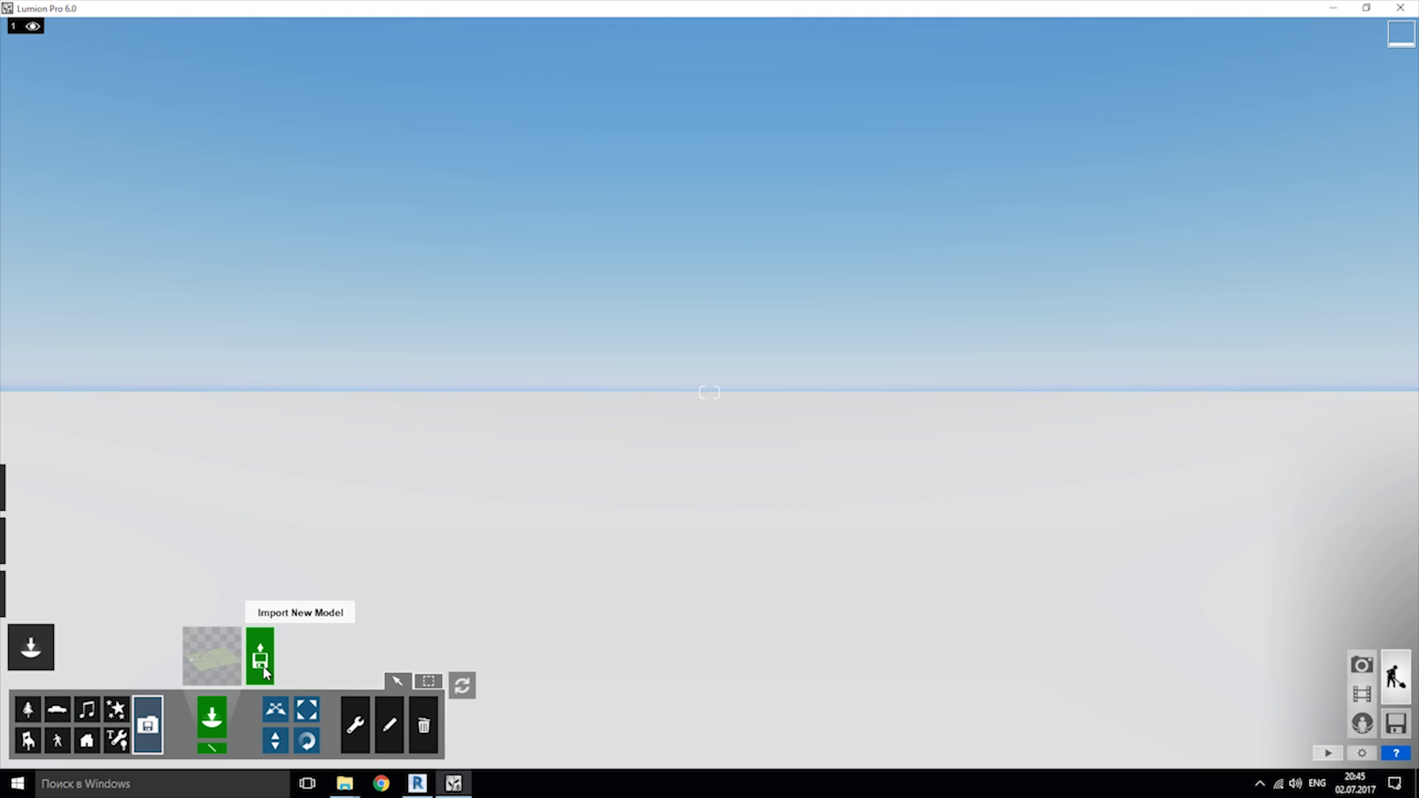
pyautogui.click(265, 670)
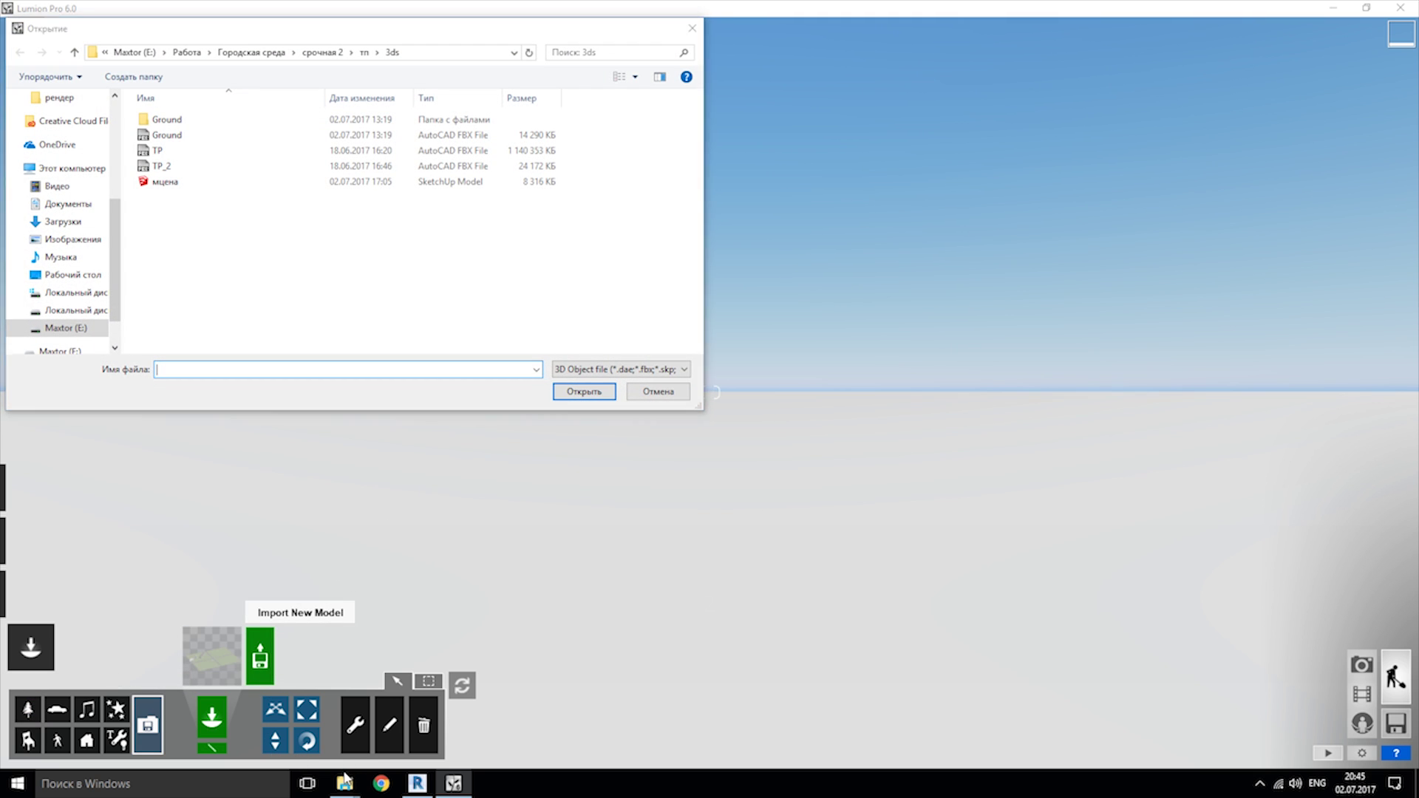
pyautogui.moveTo(345, 784)
pyautogui.click(407, 720)
pyautogui.click(548, 176)
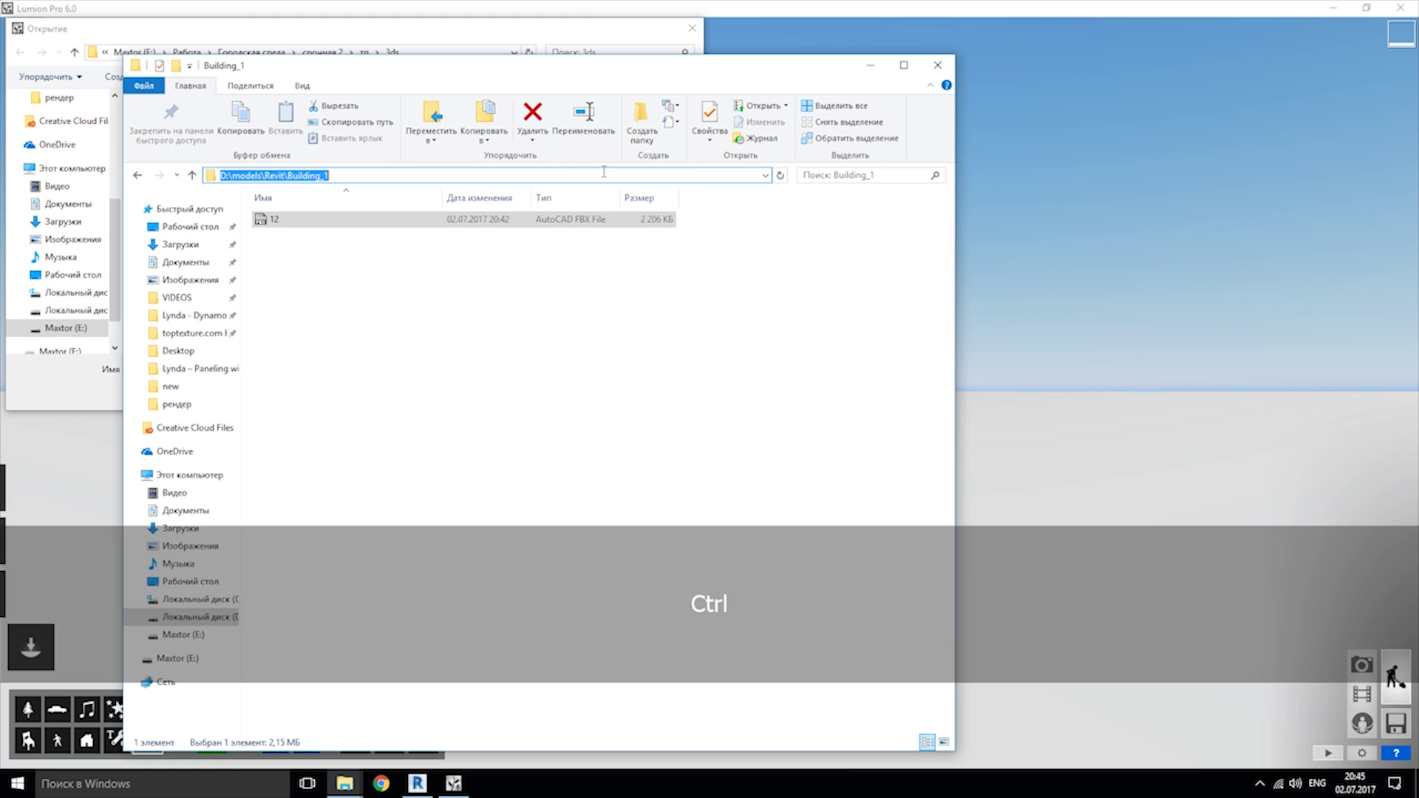
pyautogui.click(871, 67)
pyautogui.click(455, 51)
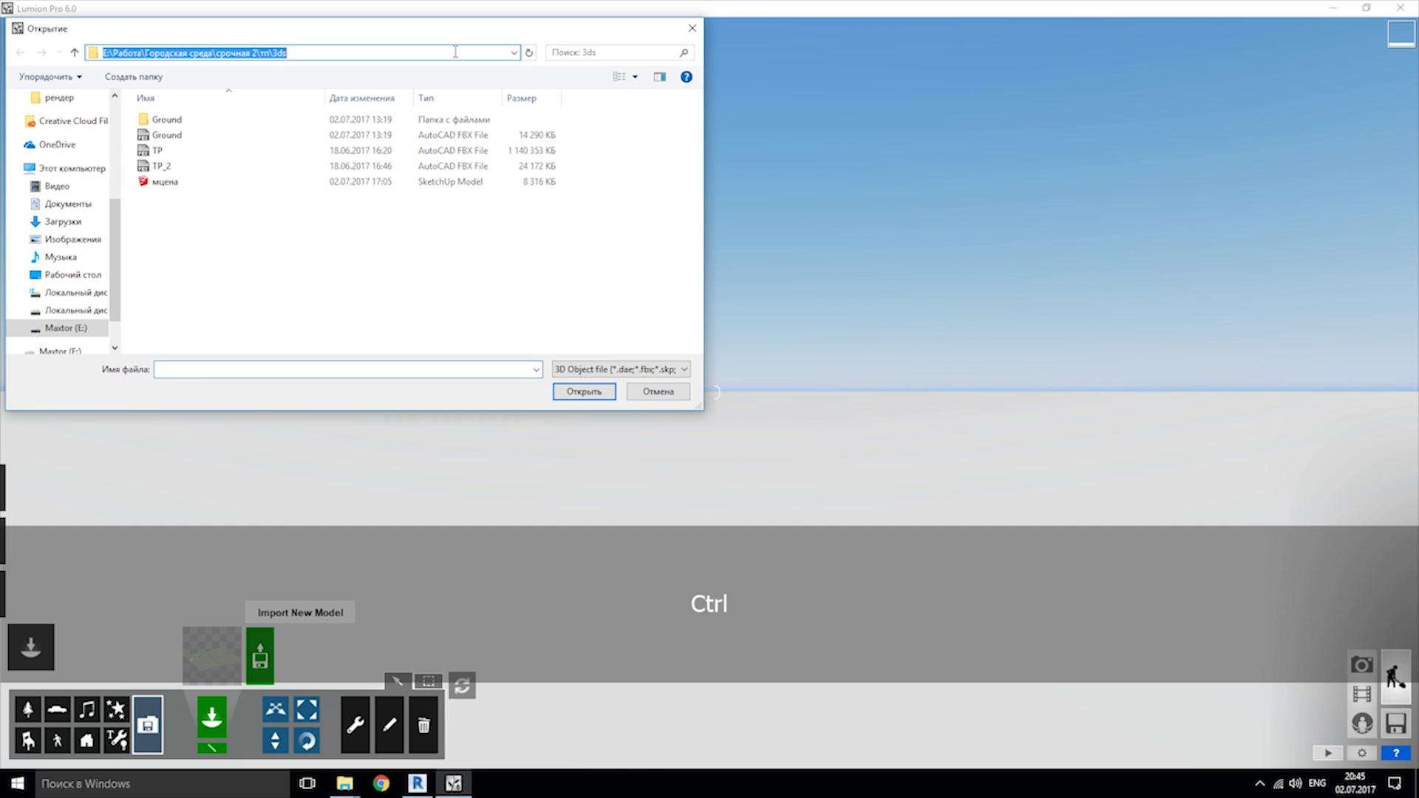
pyautogui.write('D:\\models\\Revit\\Building_1')
pyautogui.press('Return')
# Step: Import the FBX file 12 as a new model, confirming the import dialog
pyautogui.click(229, 125)
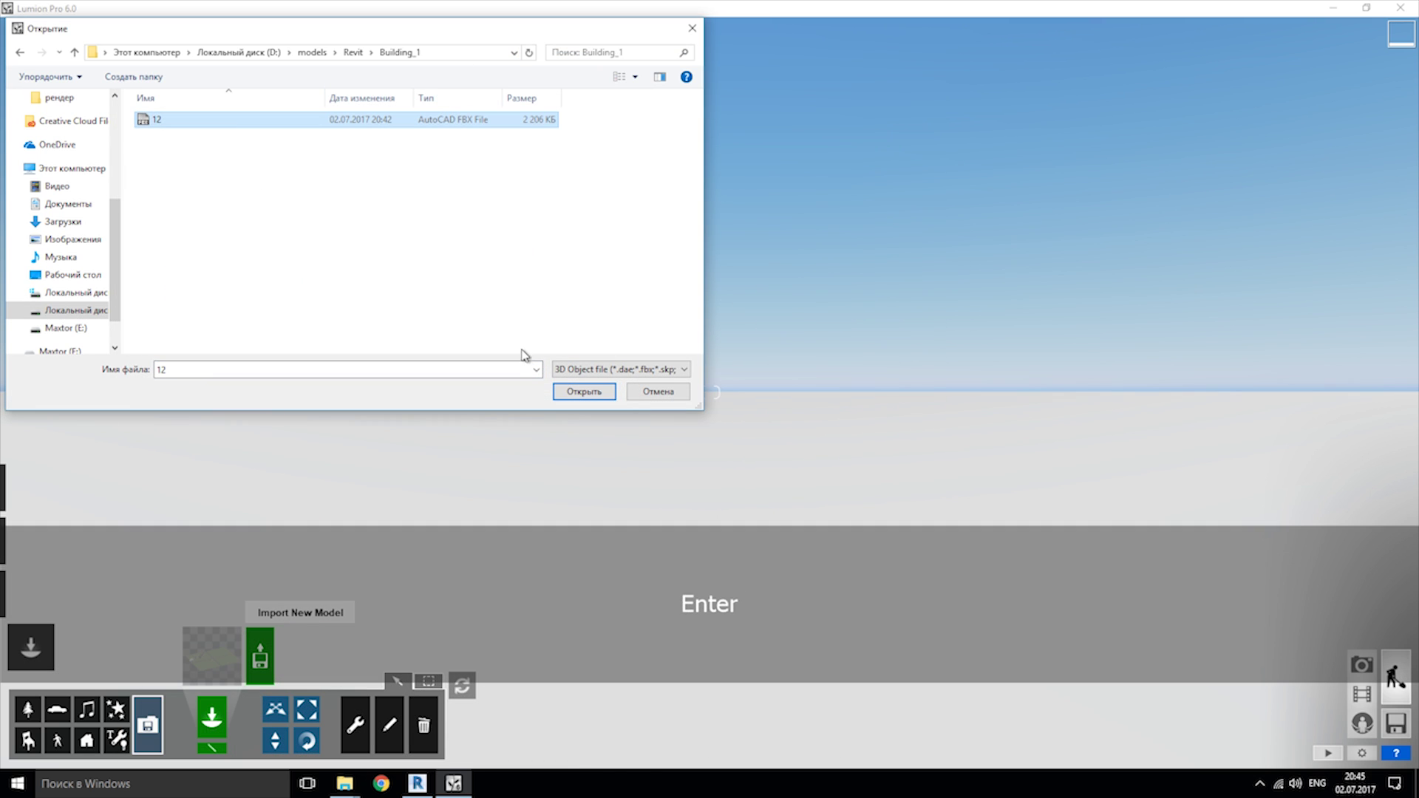
pyautogui.click(565, 394)
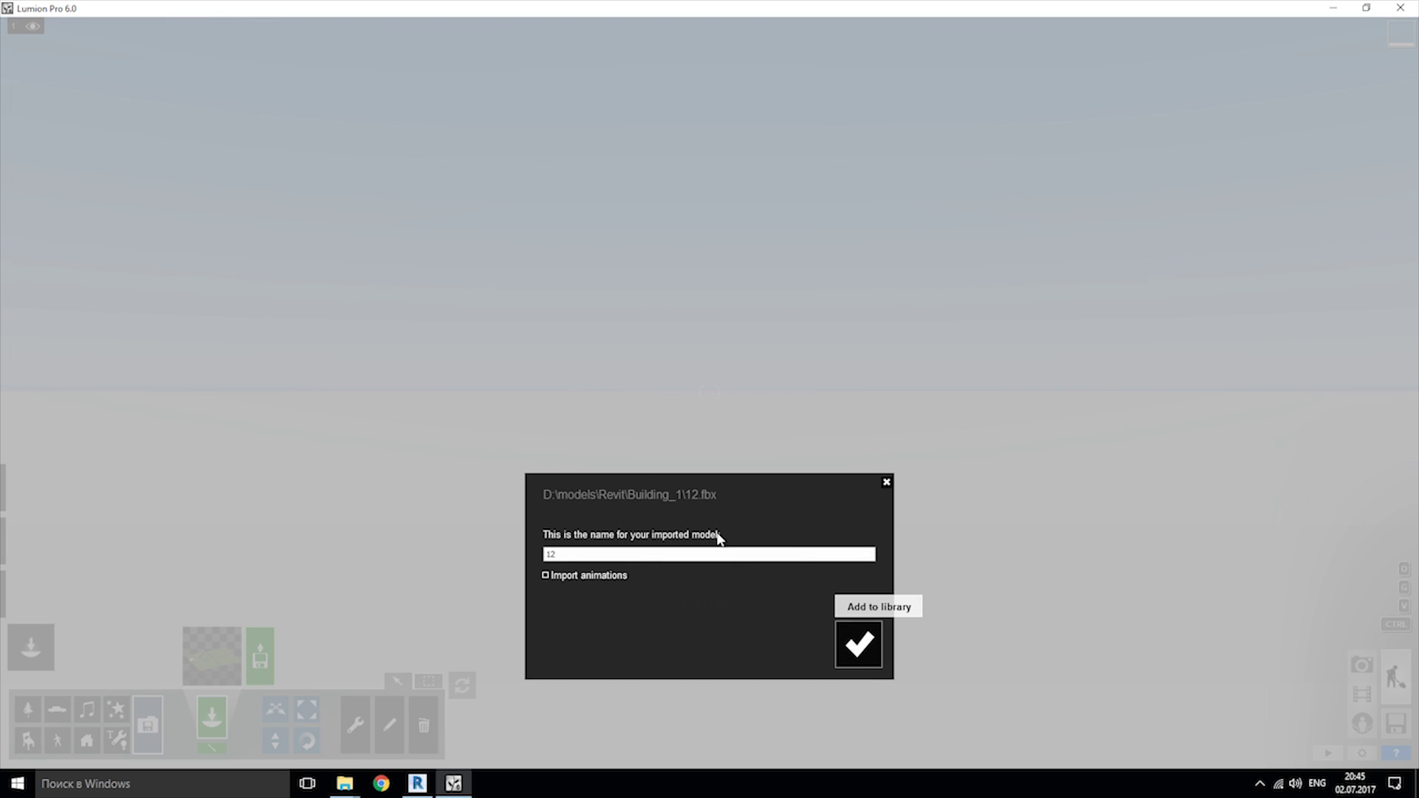
pyautogui.press('Return')
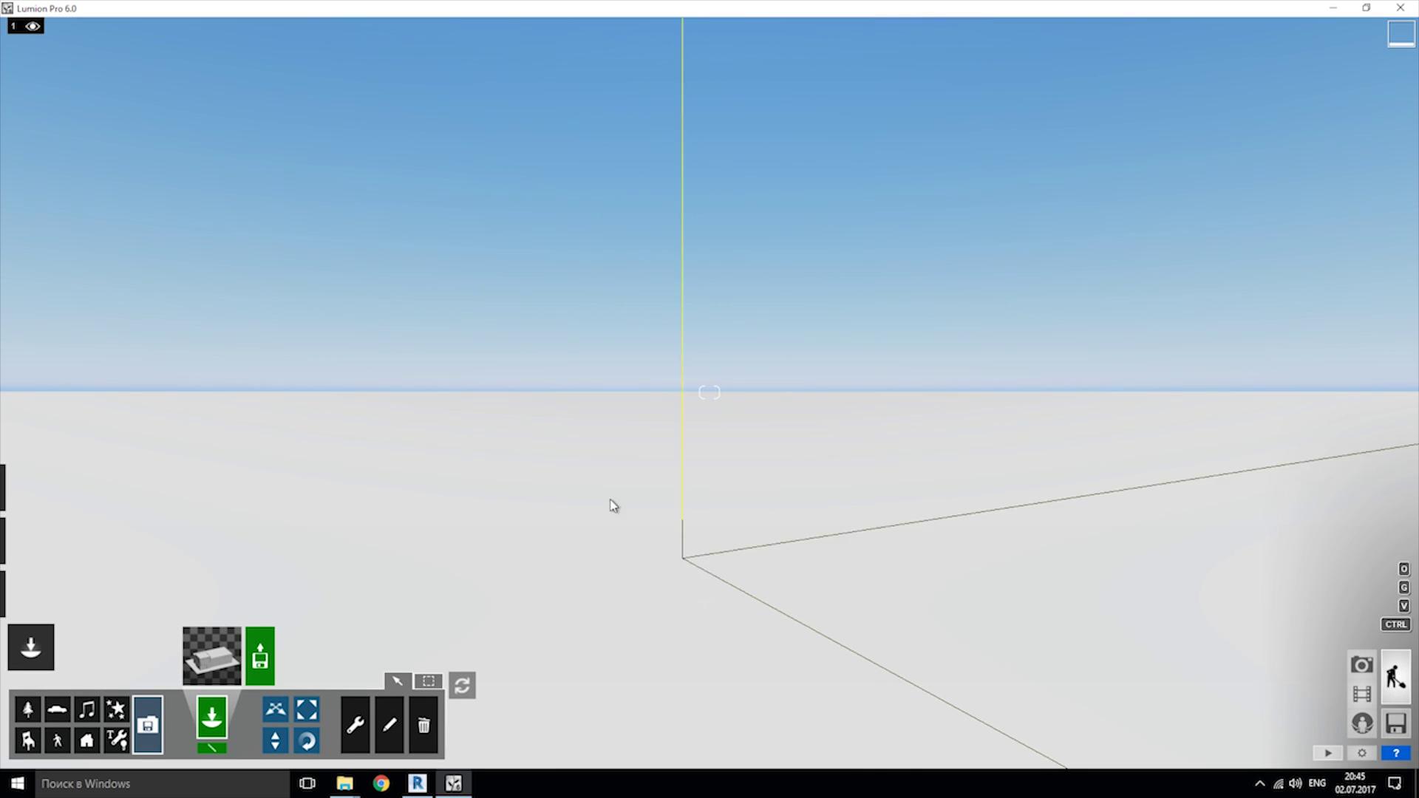
# Step: Place the imported building on the ground and fly the camera toward it
pyautogui.click(628, 571)
pyautogui.moveTo(628, 571); pyautogui.dragTo(710, 392, button='right')
pyautogui.press('shift')
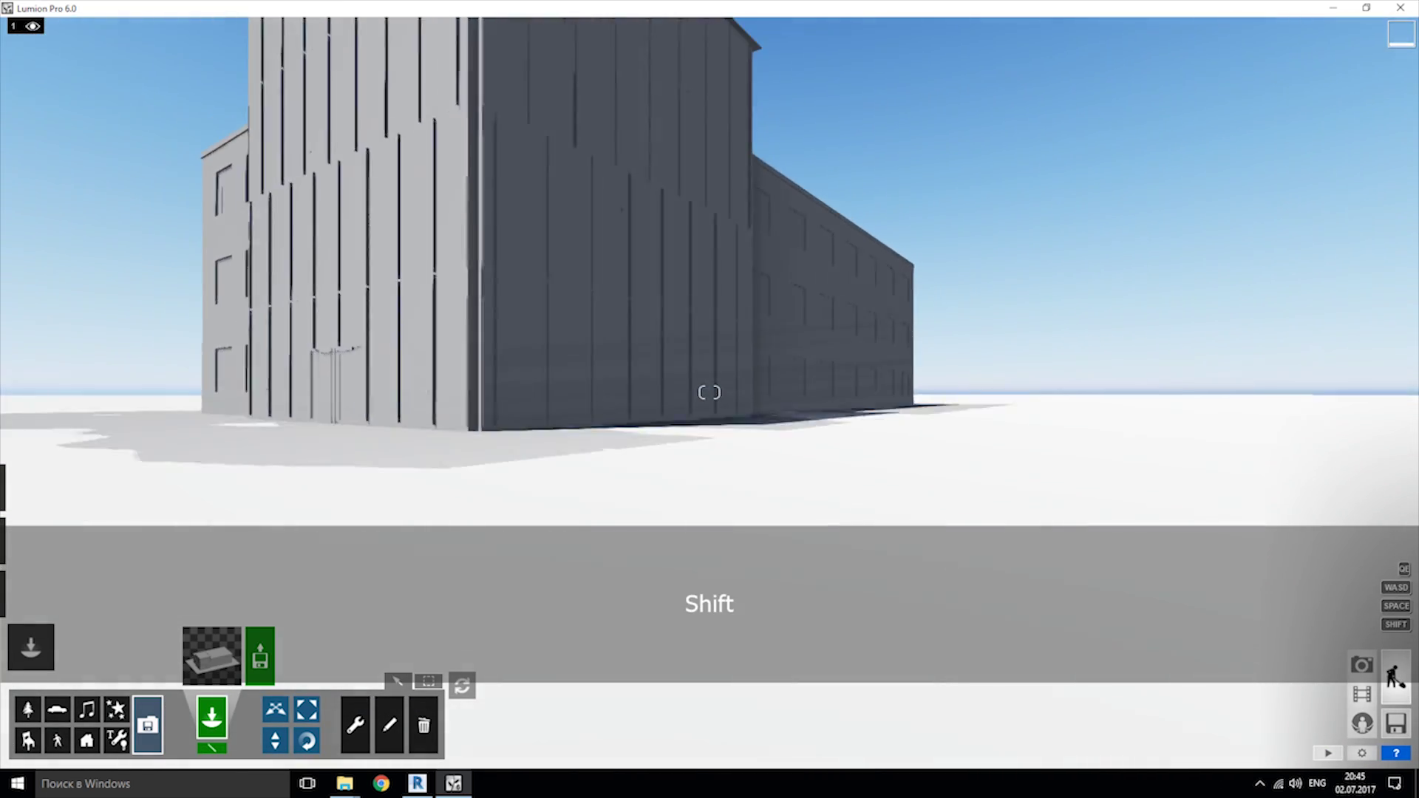
pyautogui.hotkey('shift', 'w')
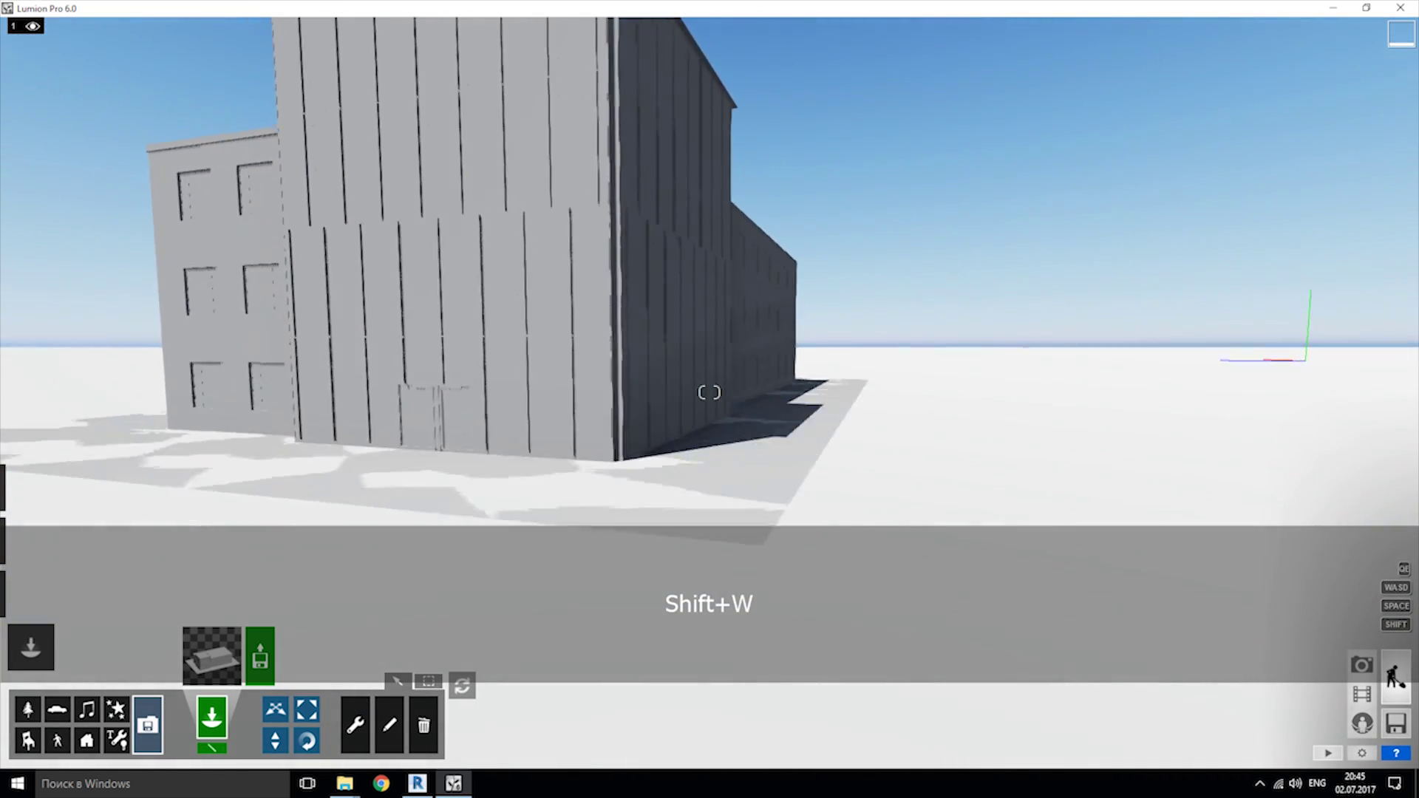
pyautogui.moveTo(710, 392); pyautogui.dragTo(648, 517, button='right')
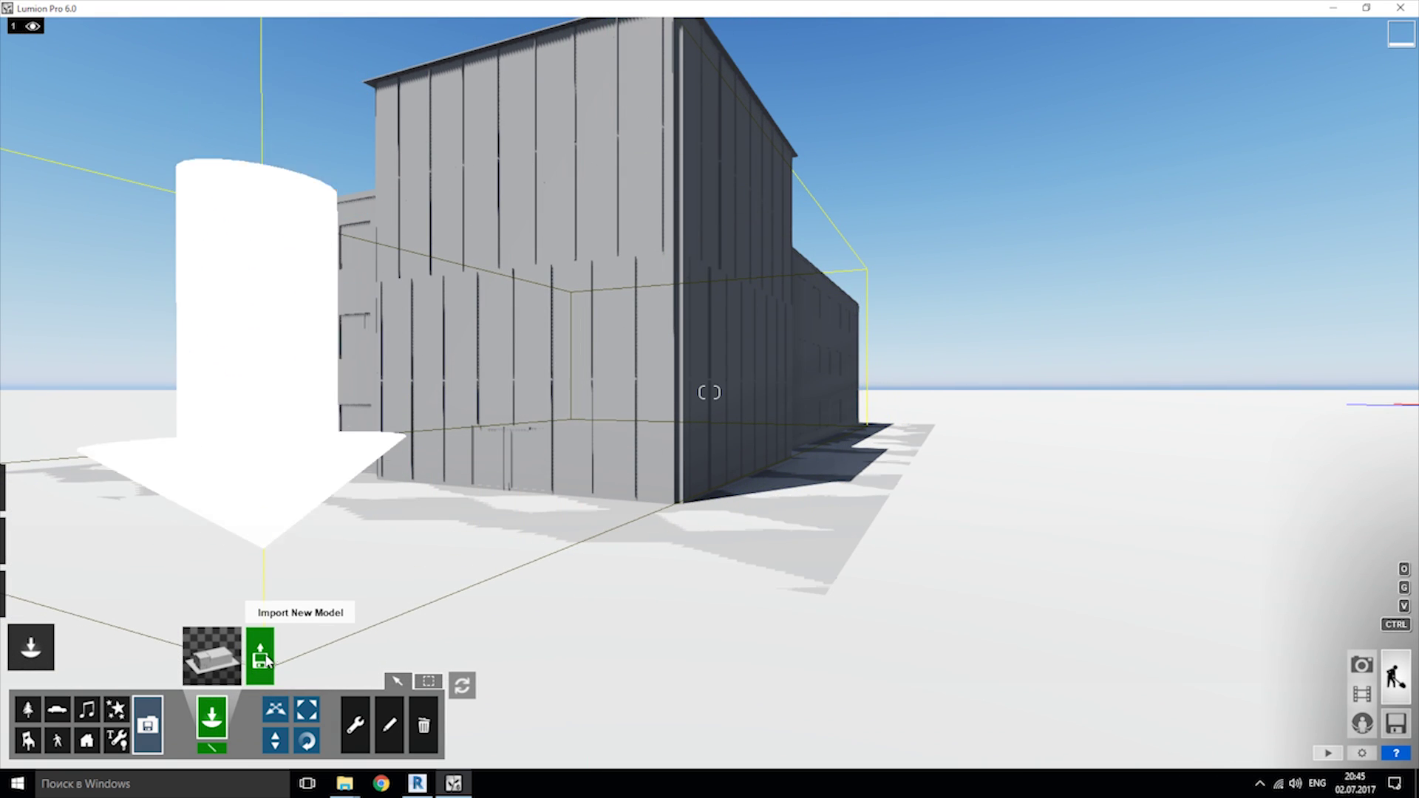
# Step: Raise the building slightly with Change Height so its slab sits above the terrain
pyautogui.click(274, 740)
pyautogui.moveTo(824, 595); pyautogui.dragTo(828, 592)
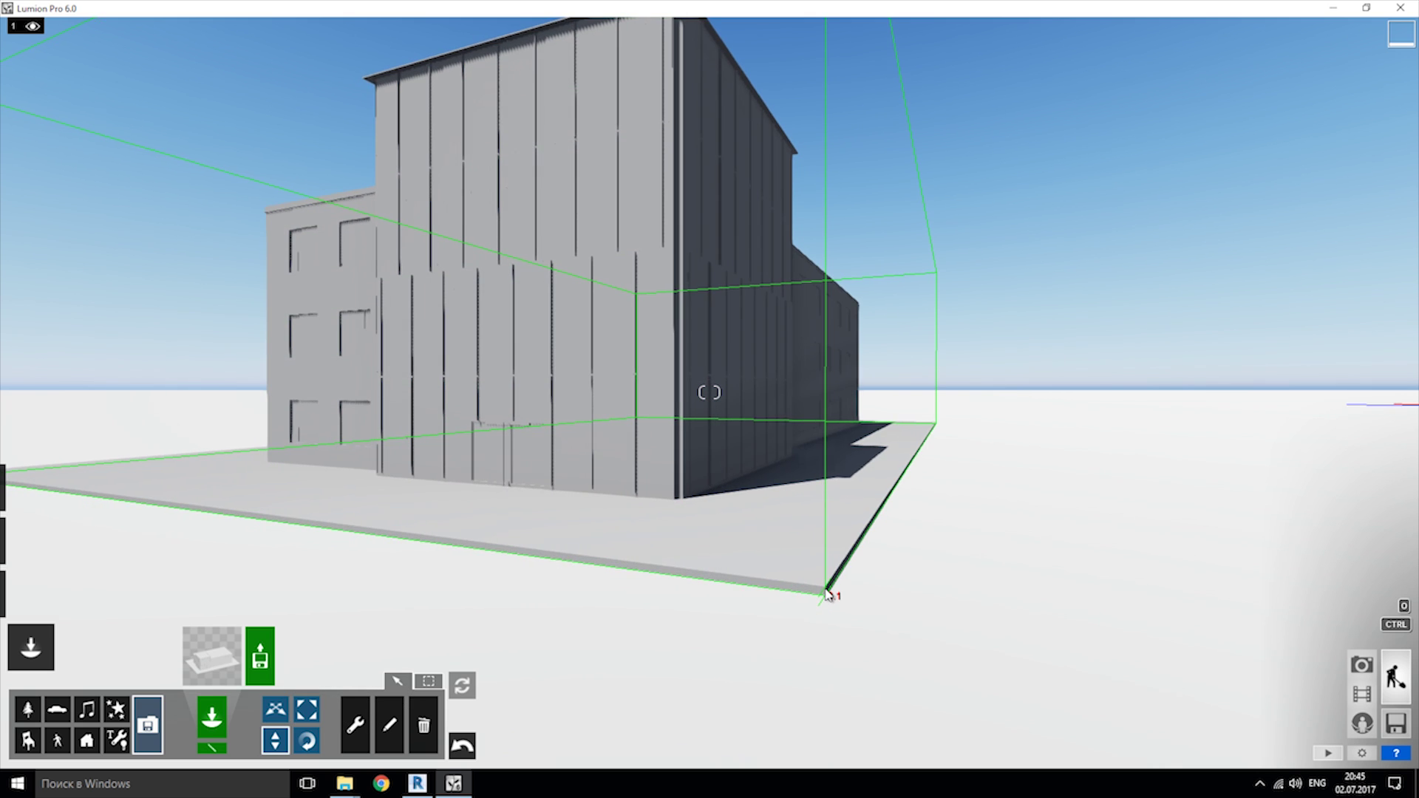
pyautogui.moveTo(827, 592); pyautogui.dragTo(811, 588, button='right')
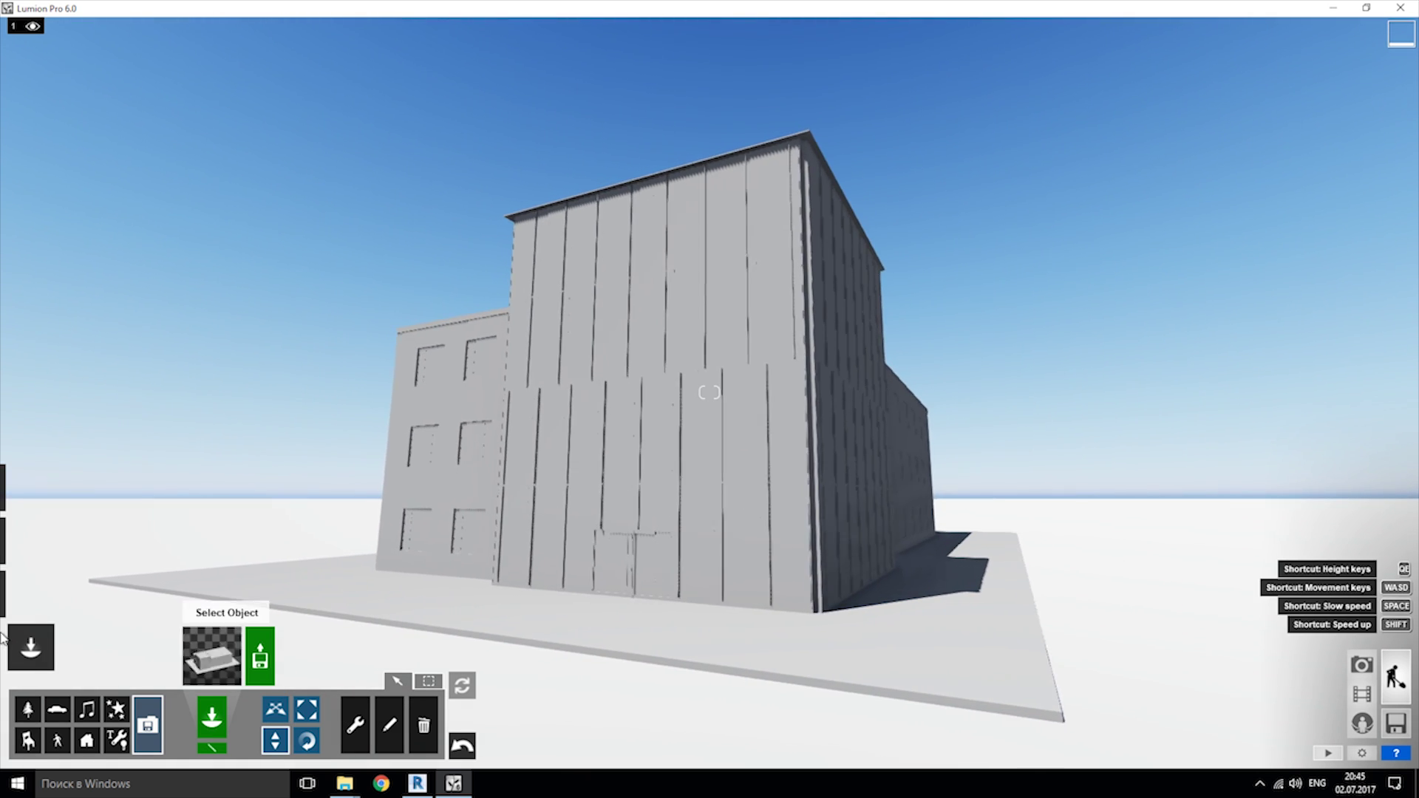
# Step: Give the curtain panels Glass Advanced and the exterior wall the first Outdoor brick material
pyautogui.click(31, 595)
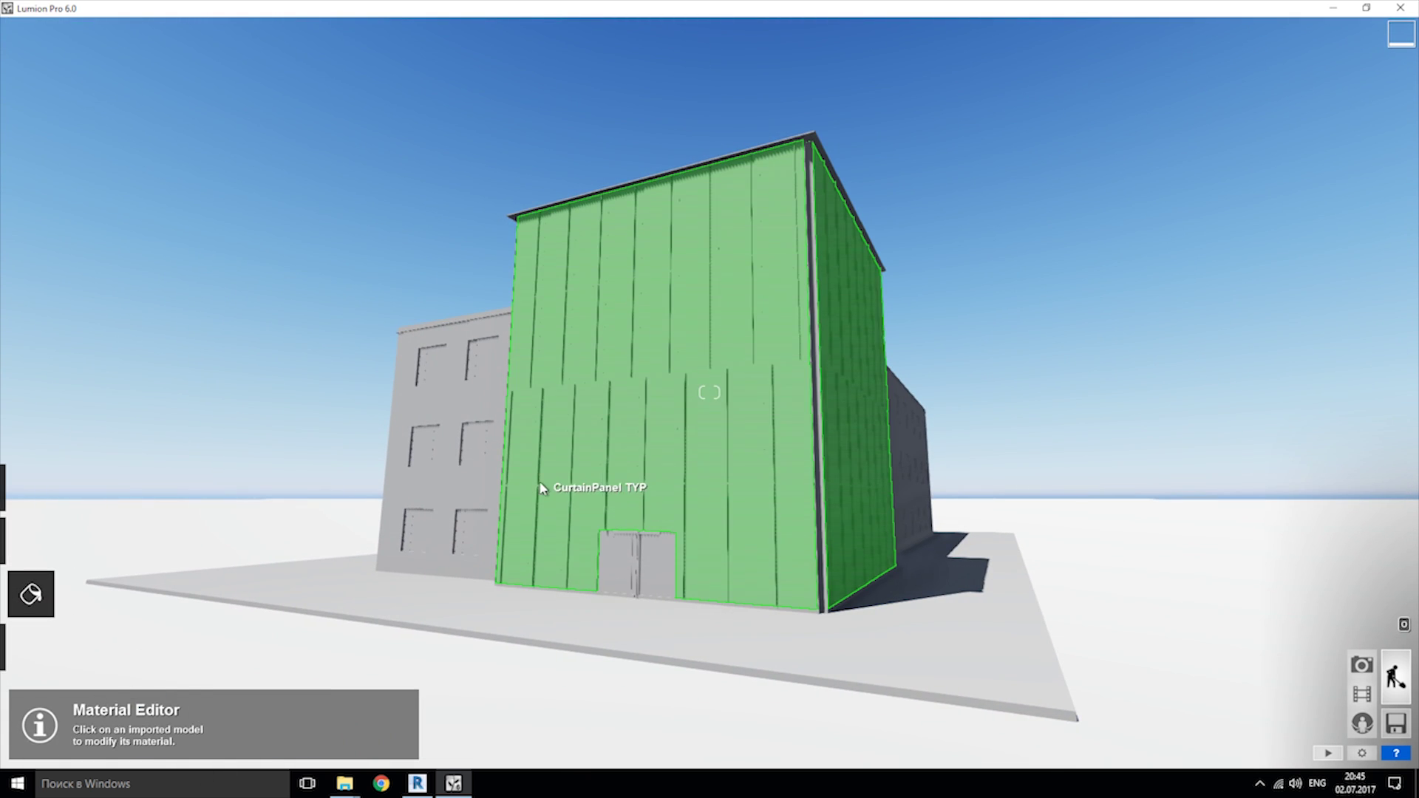
pyautogui.click(568, 470)
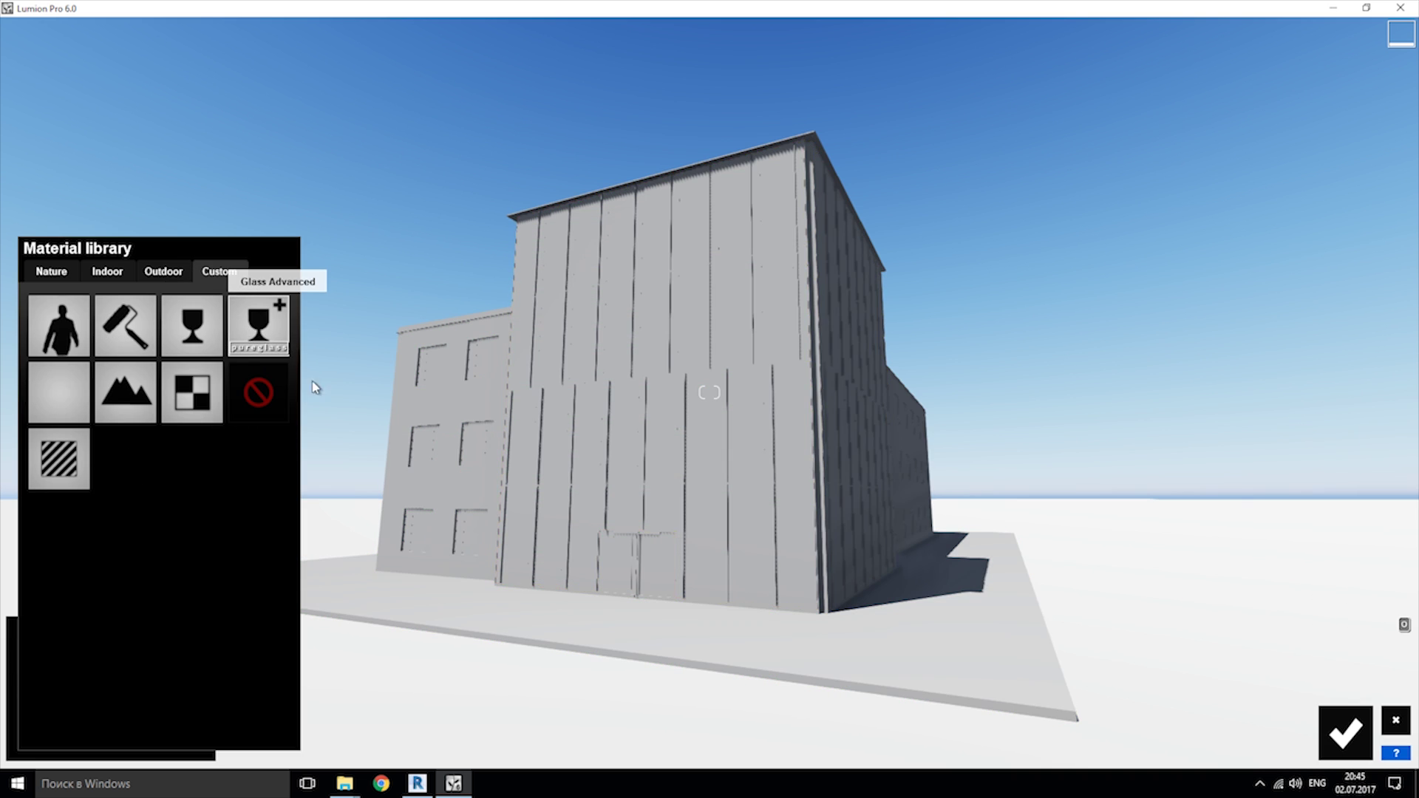
pyautogui.click(257, 324)
pyautogui.moveTo(624, 476)
pyautogui.mouseDown(button='right')
pyautogui.moveTo(886, 334)
pyautogui.moveTo(824, 465)
pyautogui.mouseUp(button='right')
pyautogui.press('w')
pyautogui.click(745, 477)
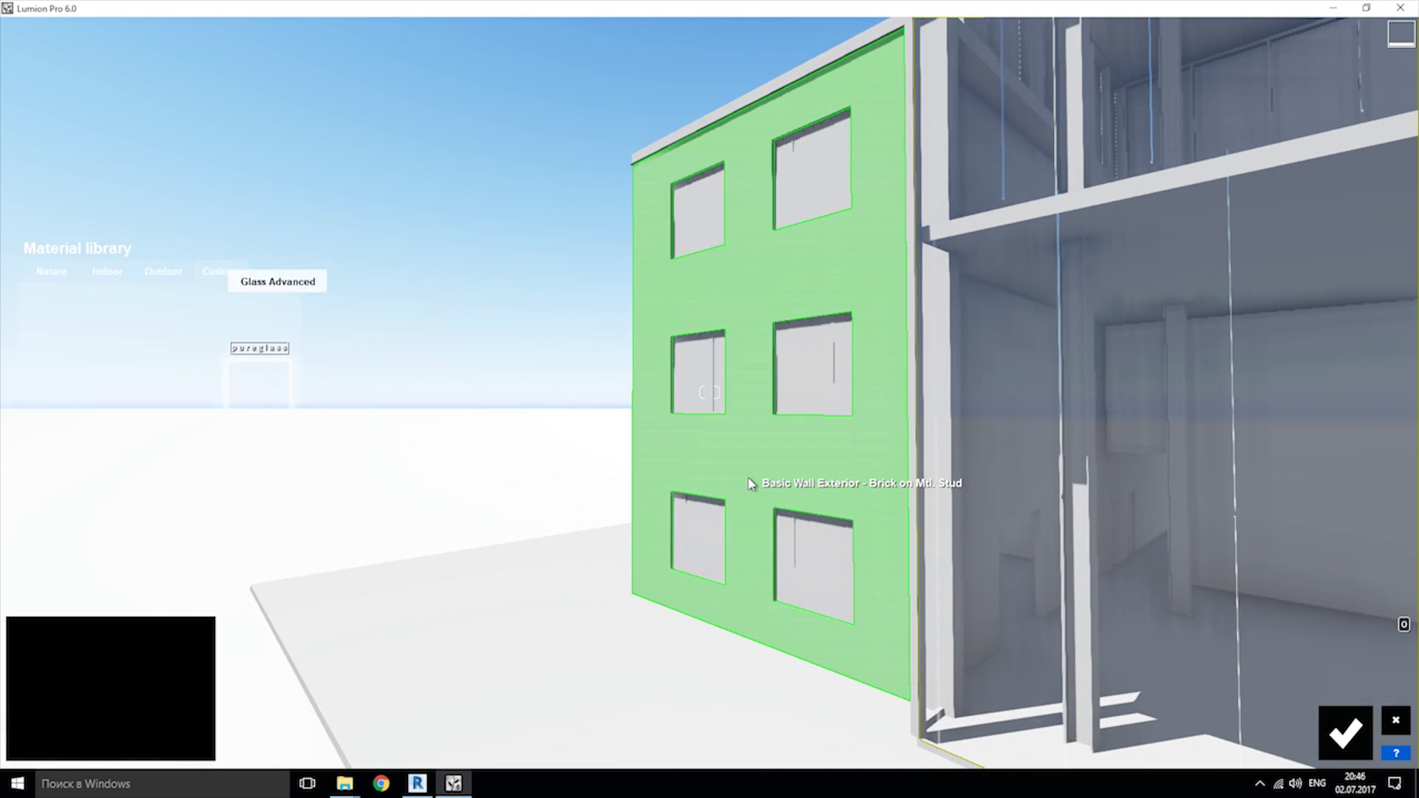
pyautogui.click(157, 272)
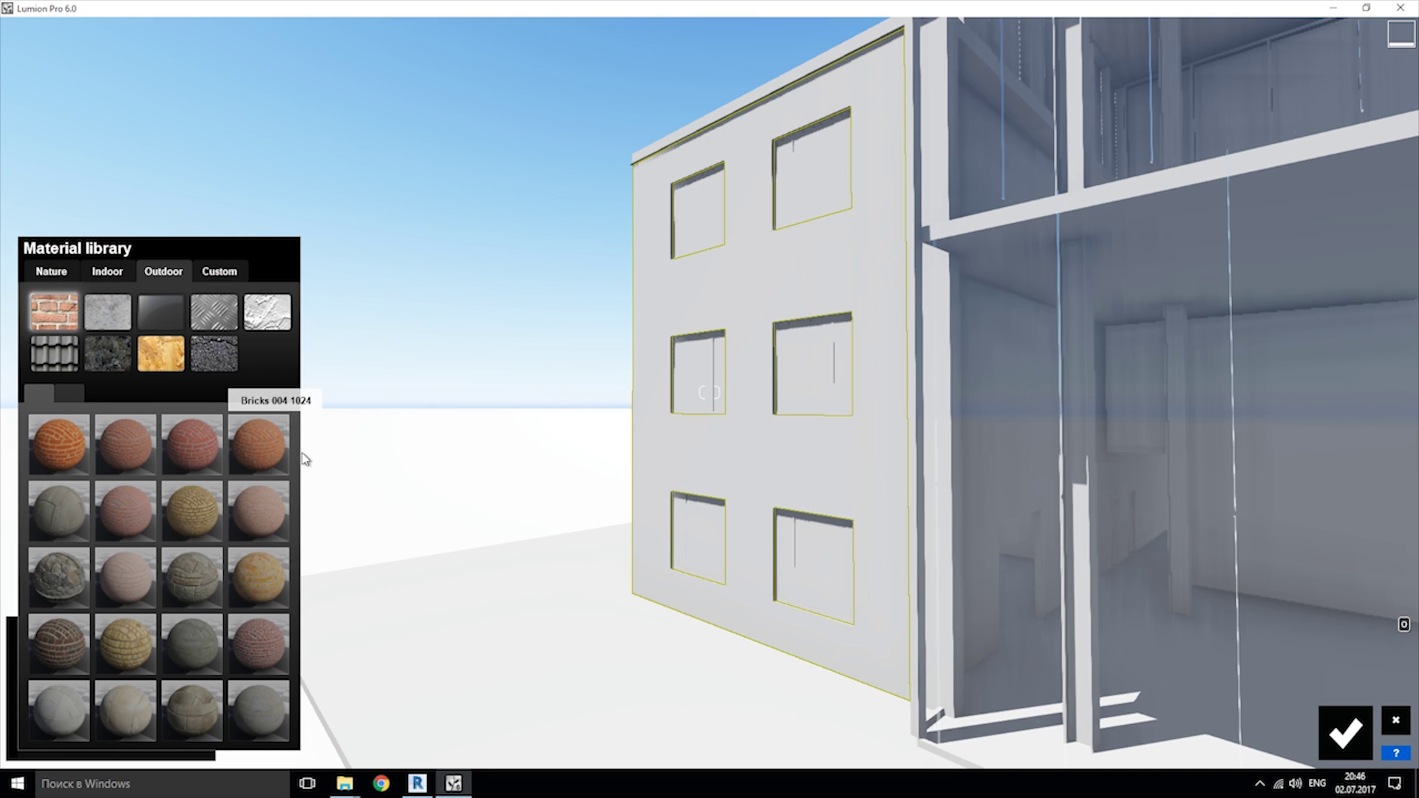
pyautogui.click(58, 443)
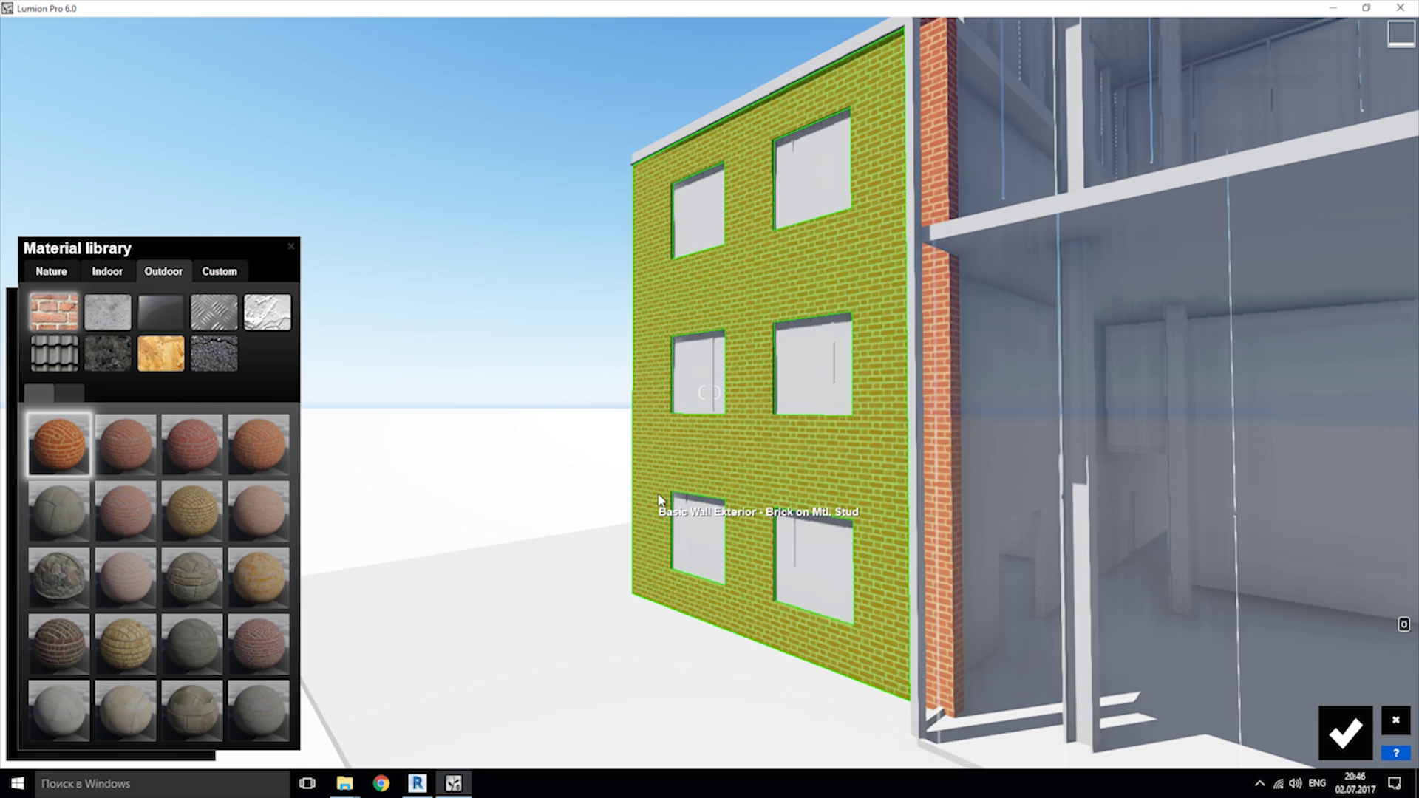
# Step: Apply plain Glass to the windows and Metal Painted to the curtain wall capture
pyautogui.moveTo(443, 521); pyautogui.dragTo(565, 522, button='right')
pyautogui.click(560, 530)
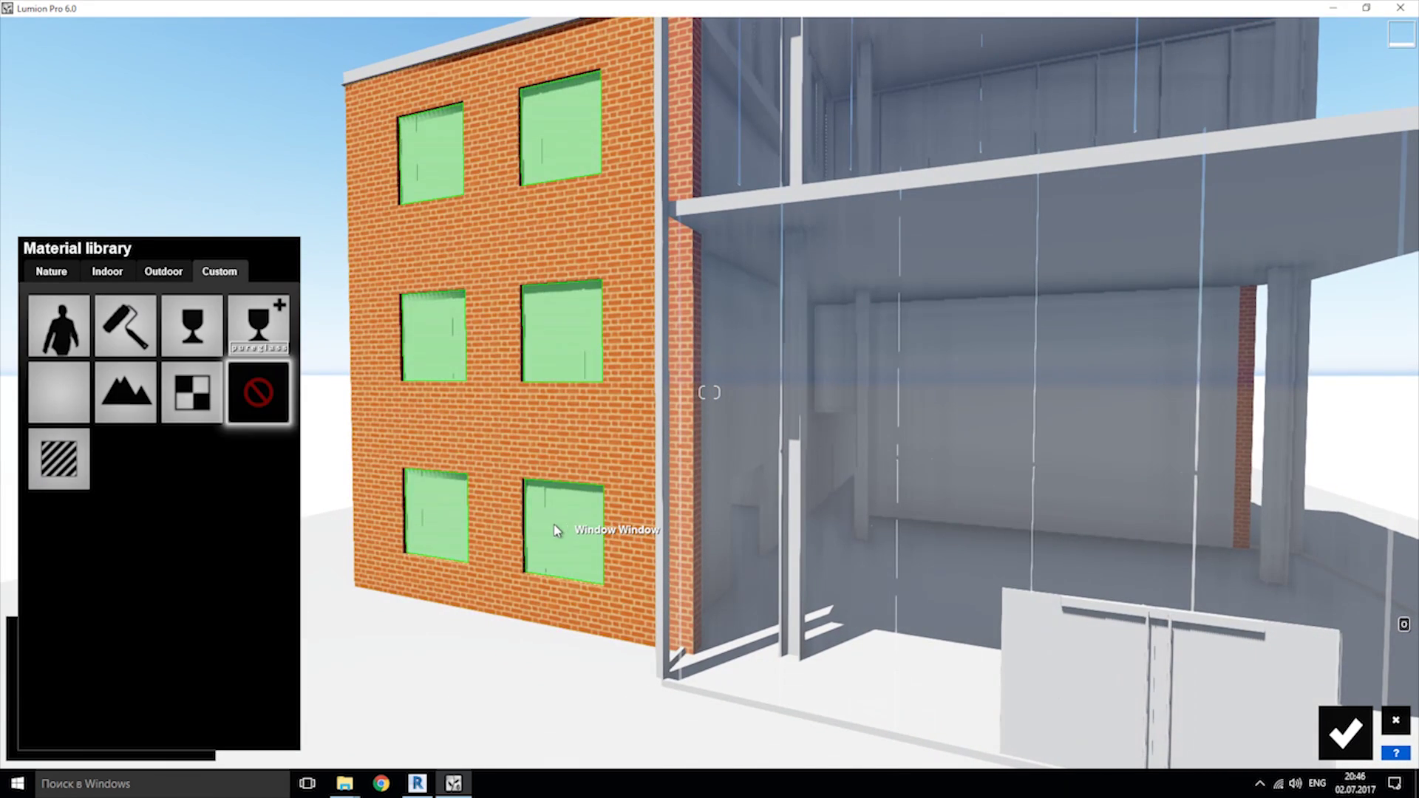
pyautogui.click(196, 321)
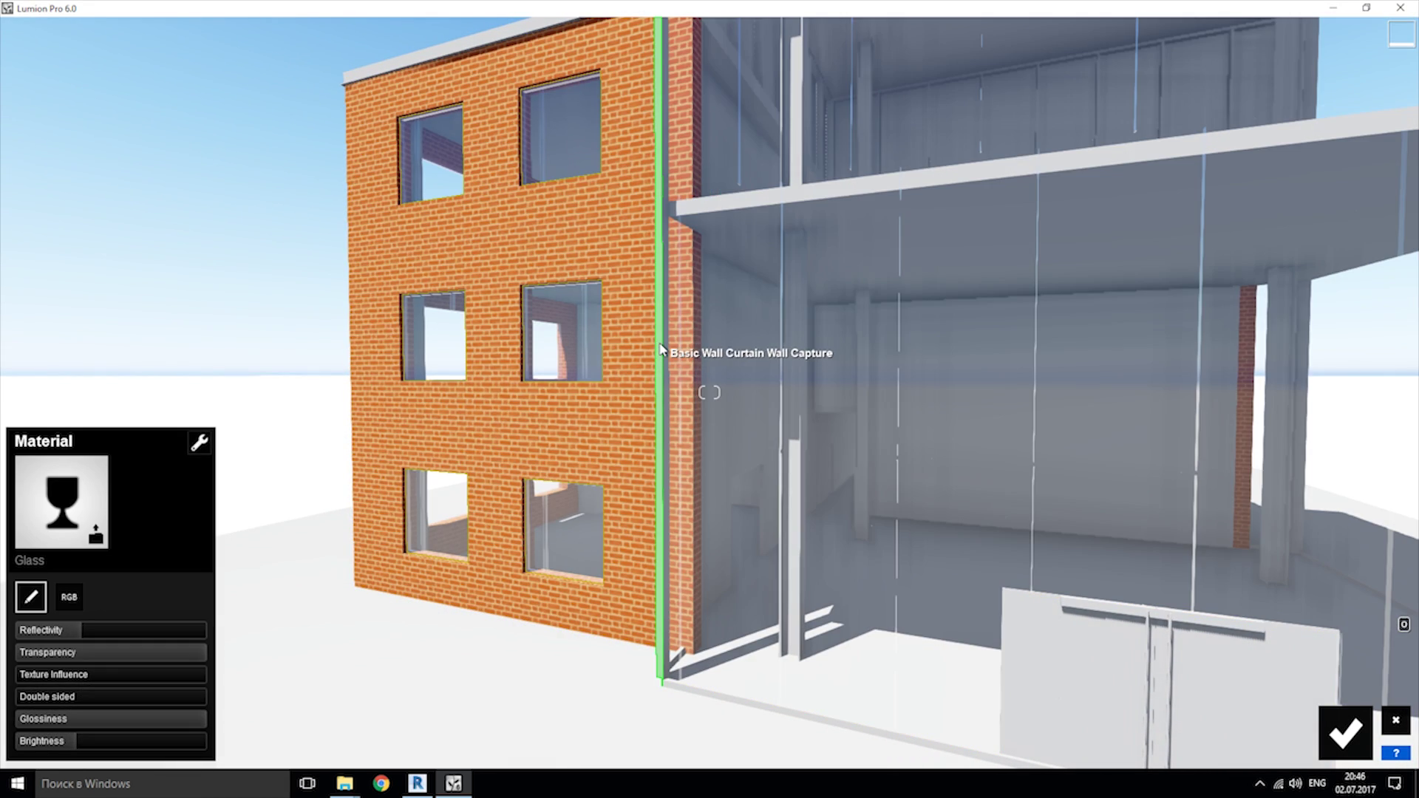
pyautogui.click(662, 344)
pyautogui.click(158, 275)
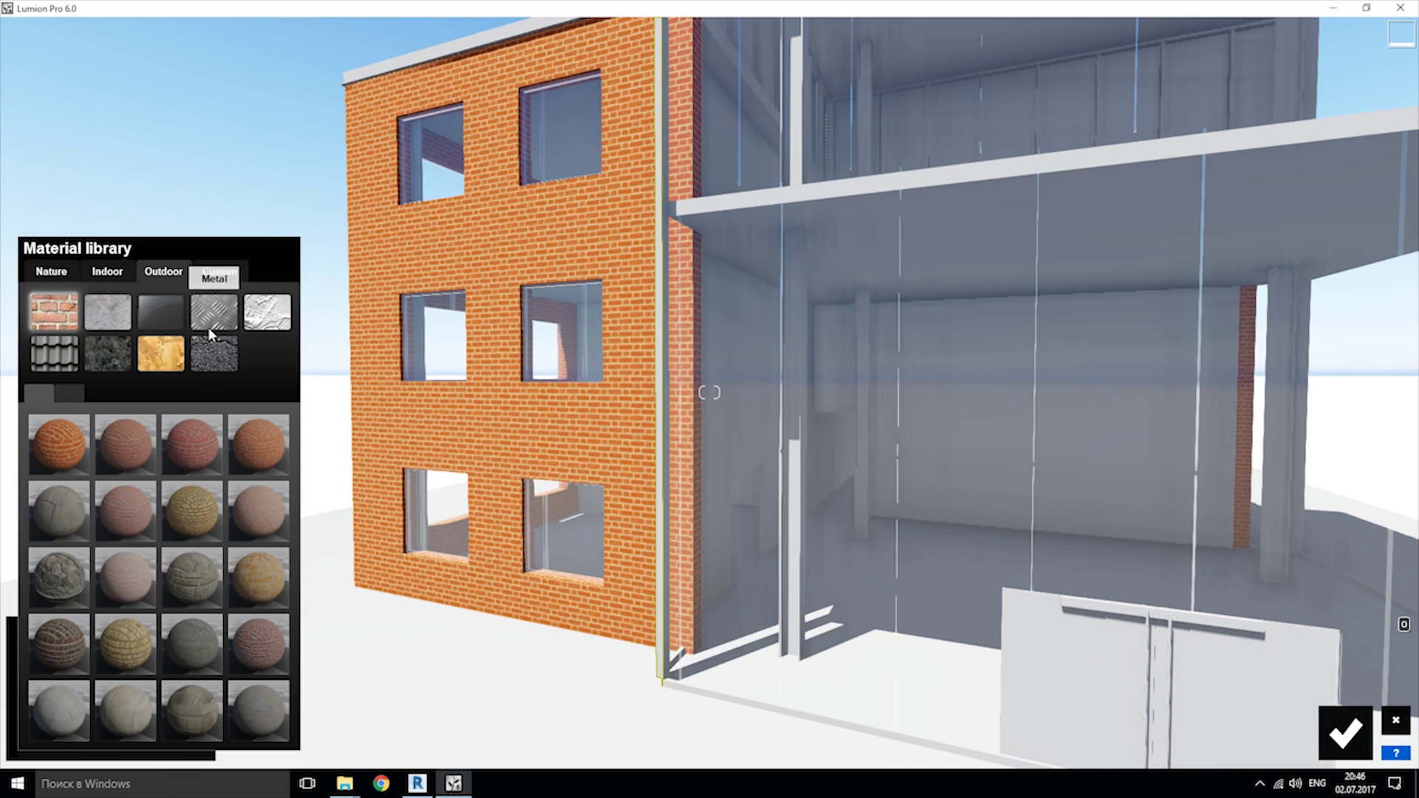
pyautogui.click(210, 319)
pyautogui.click(200, 515)
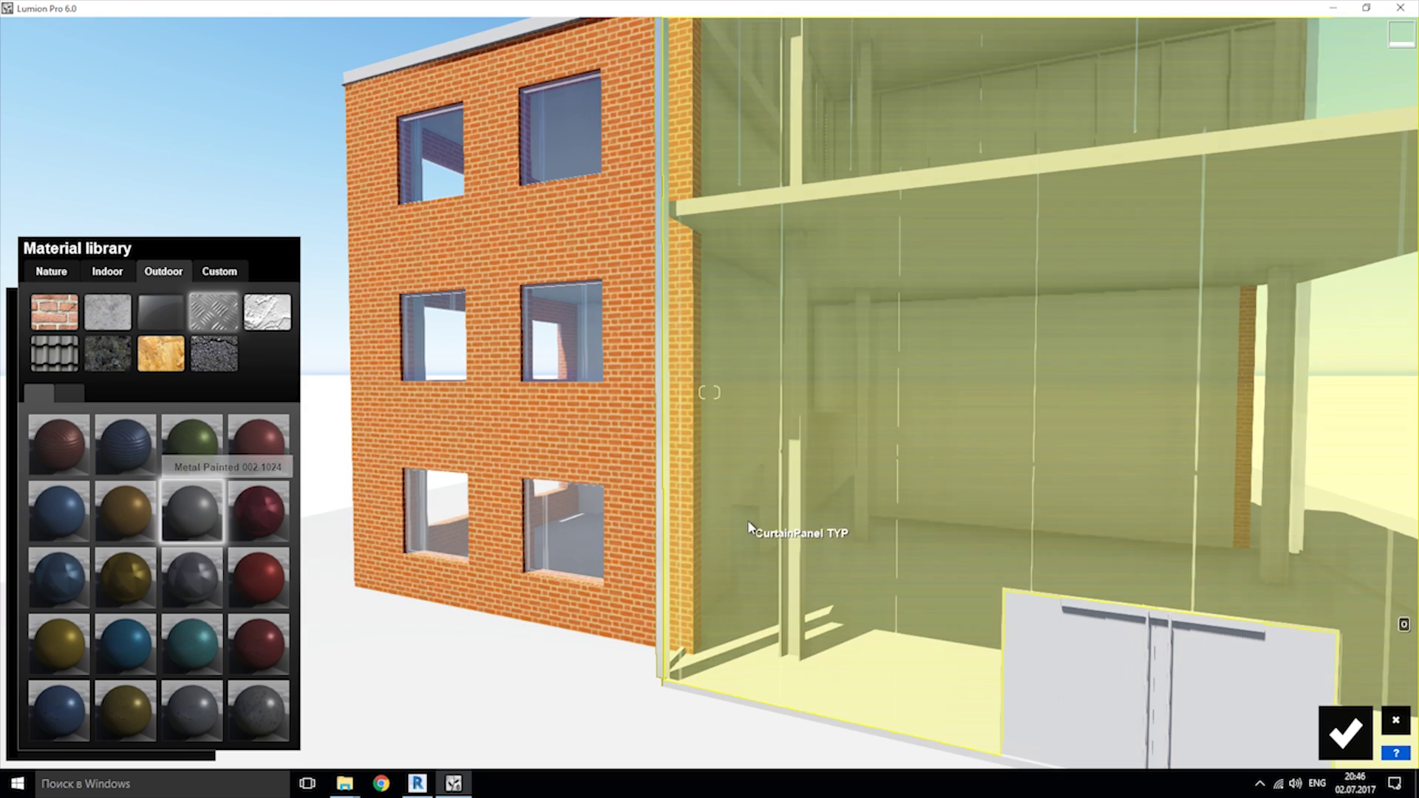
# Step: Apply Glass Advanced to the storefront's glazed system panels
pyautogui.press('w')
pyautogui.scroll(-3, 544, 208)
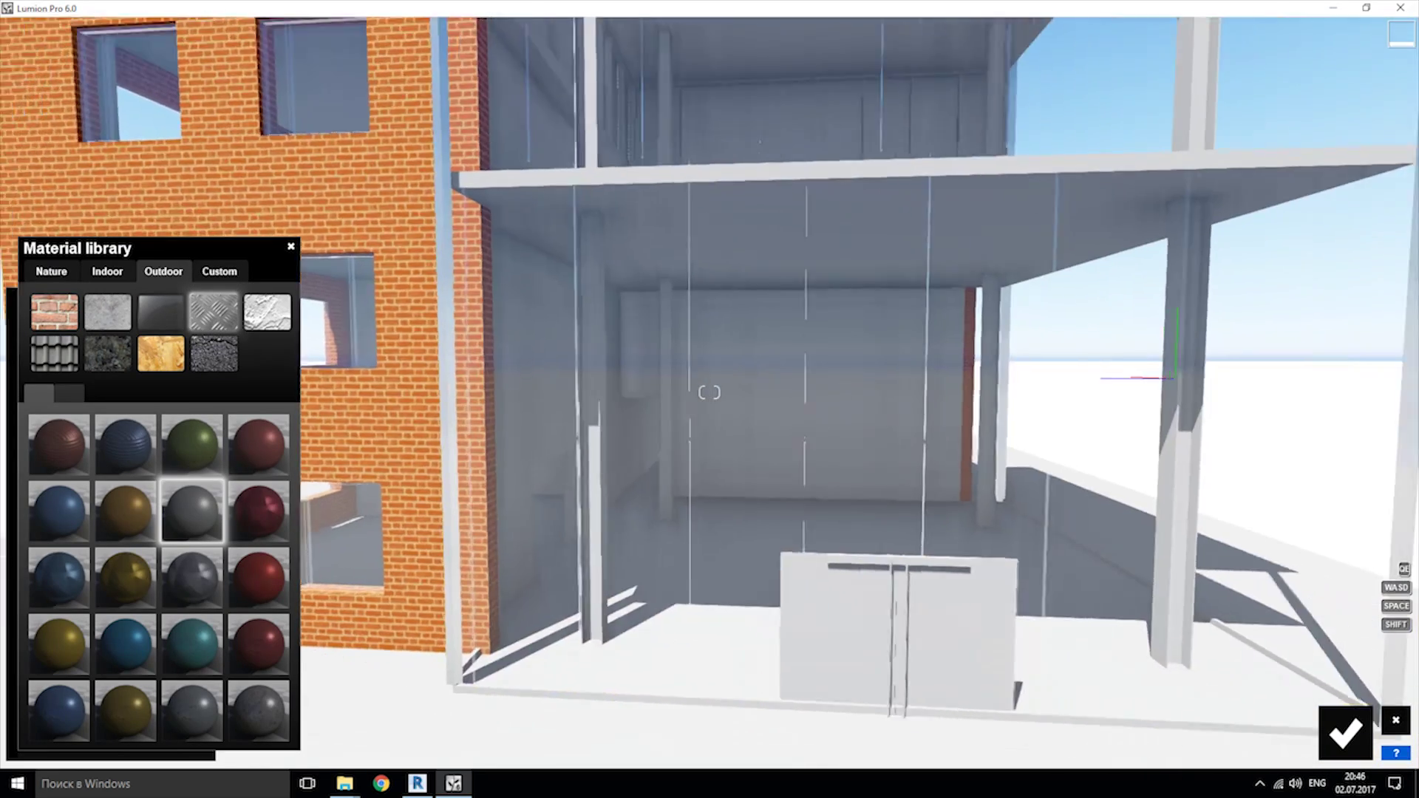
pyautogui.moveTo(545, 209); pyautogui.dragTo(866, 459, button='right')
pyautogui.click(866, 459)
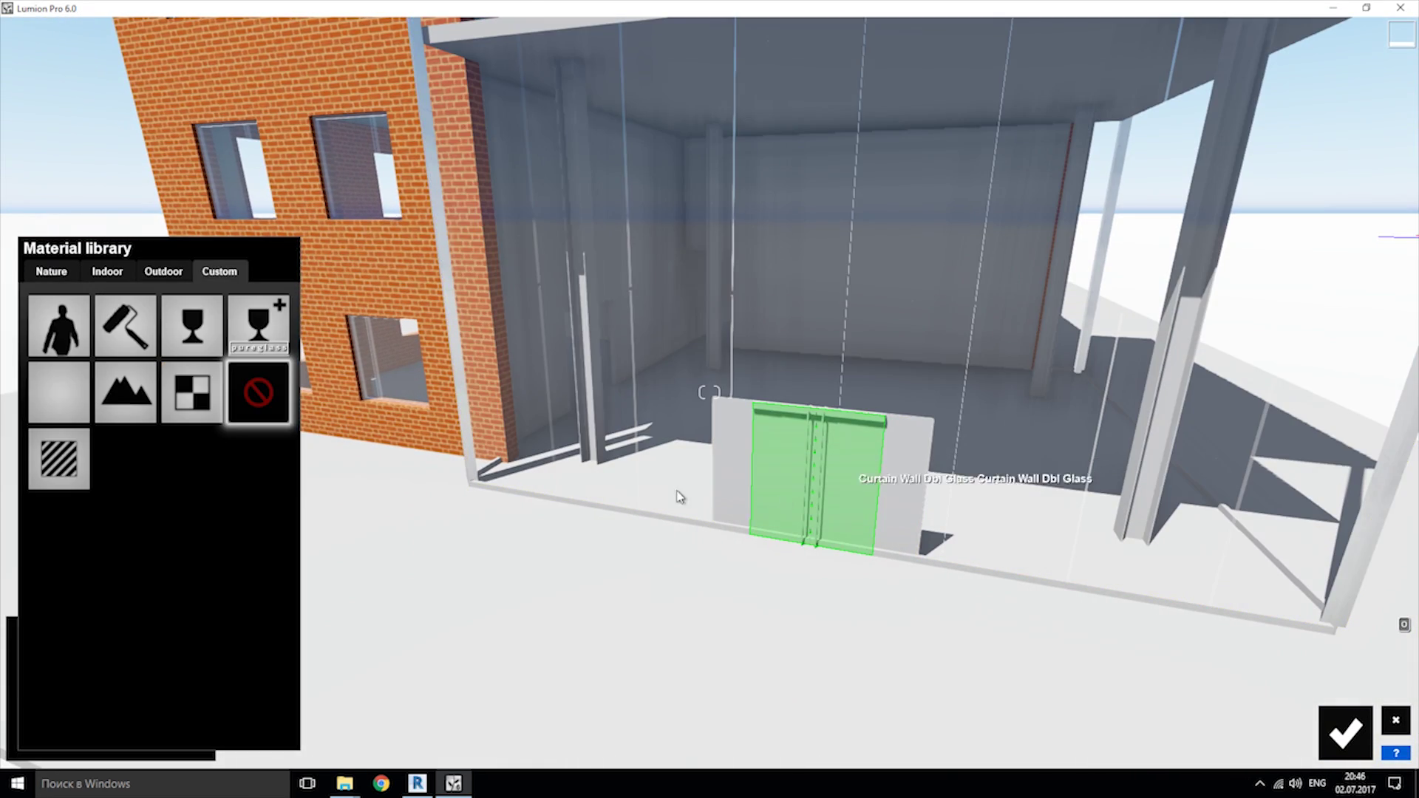
pyautogui.click(266, 324)
pyautogui.click(760, 455)
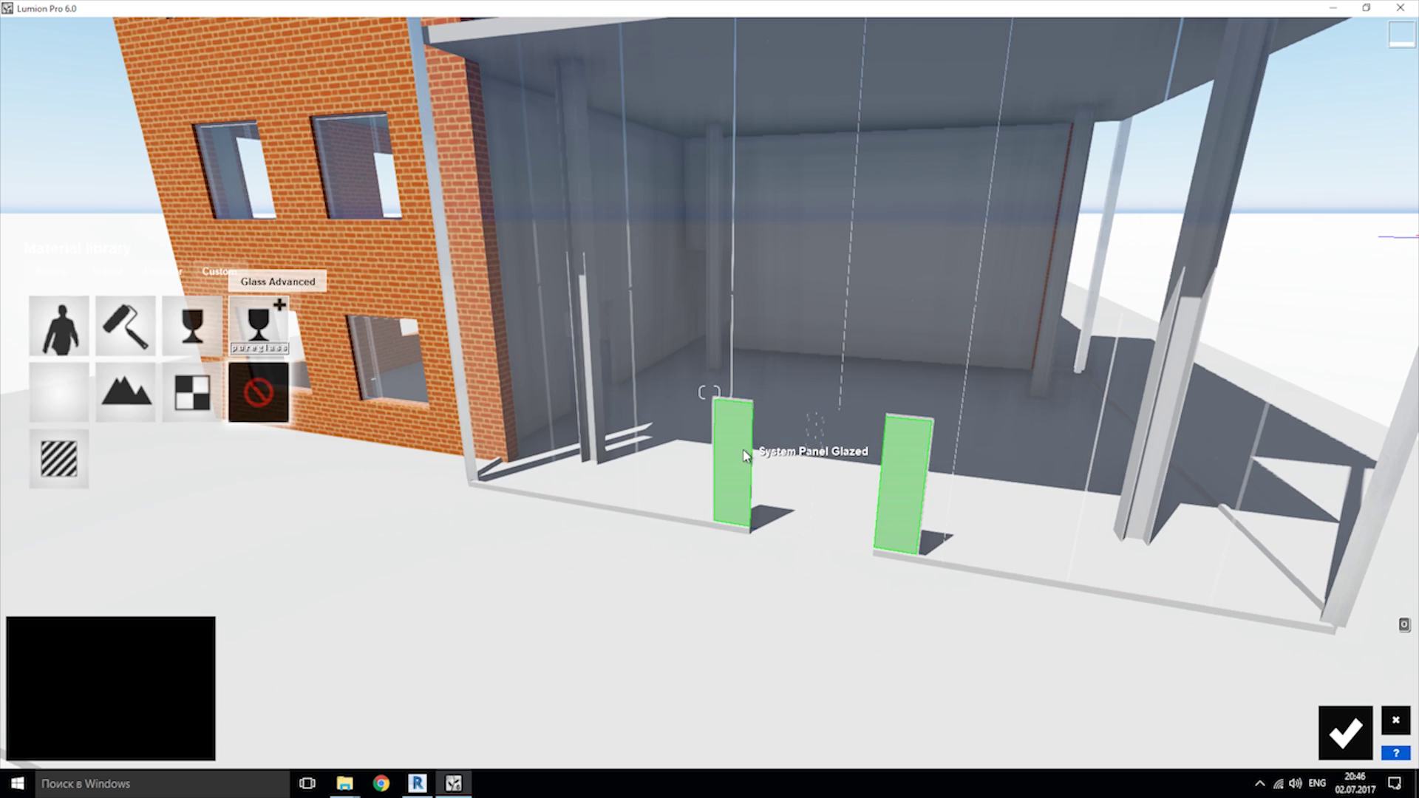
pyautogui.click(266, 324)
# Step: Inspect the painted metal and the interior through the glass, then accept the material changes
pyautogui.press('w')
pyautogui.moveTo(705, 567); pyautogui.dragTo(673, 629, button='right')
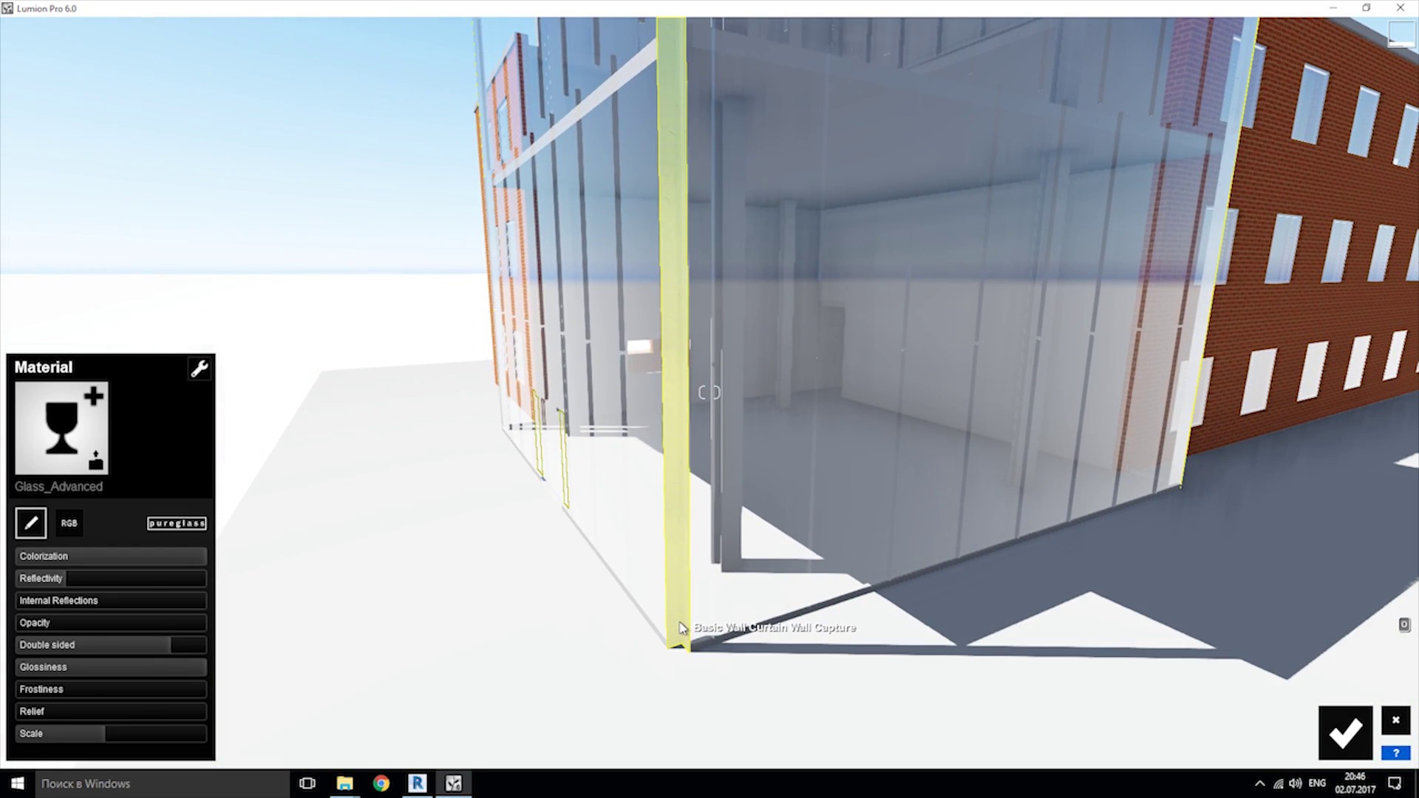
pyautogui.click(570, 532)
pyautogui.press('w')
pyautogui.press('w')
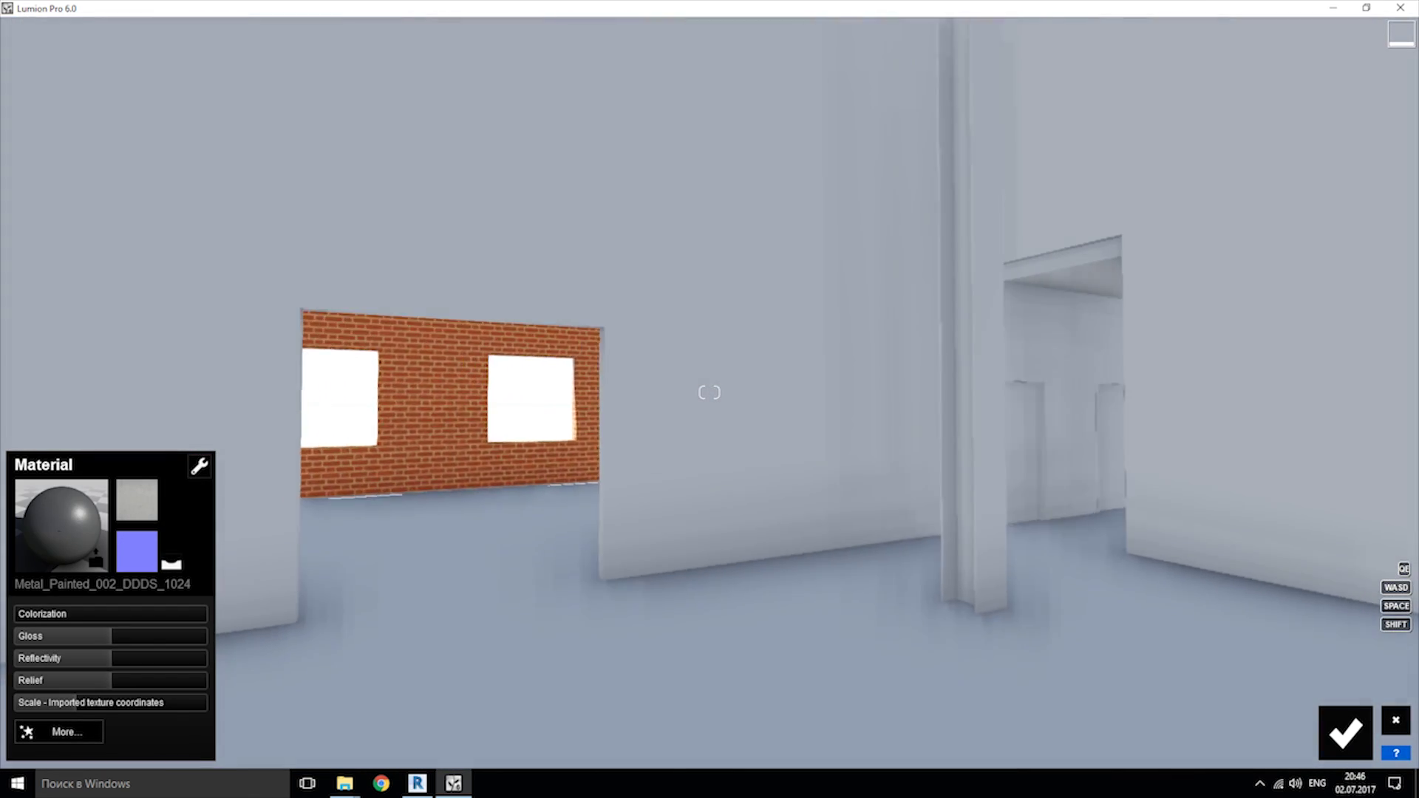
pyautogui.moveTo(706, 391); pyautogui.dragTo(845, 296, button='right')
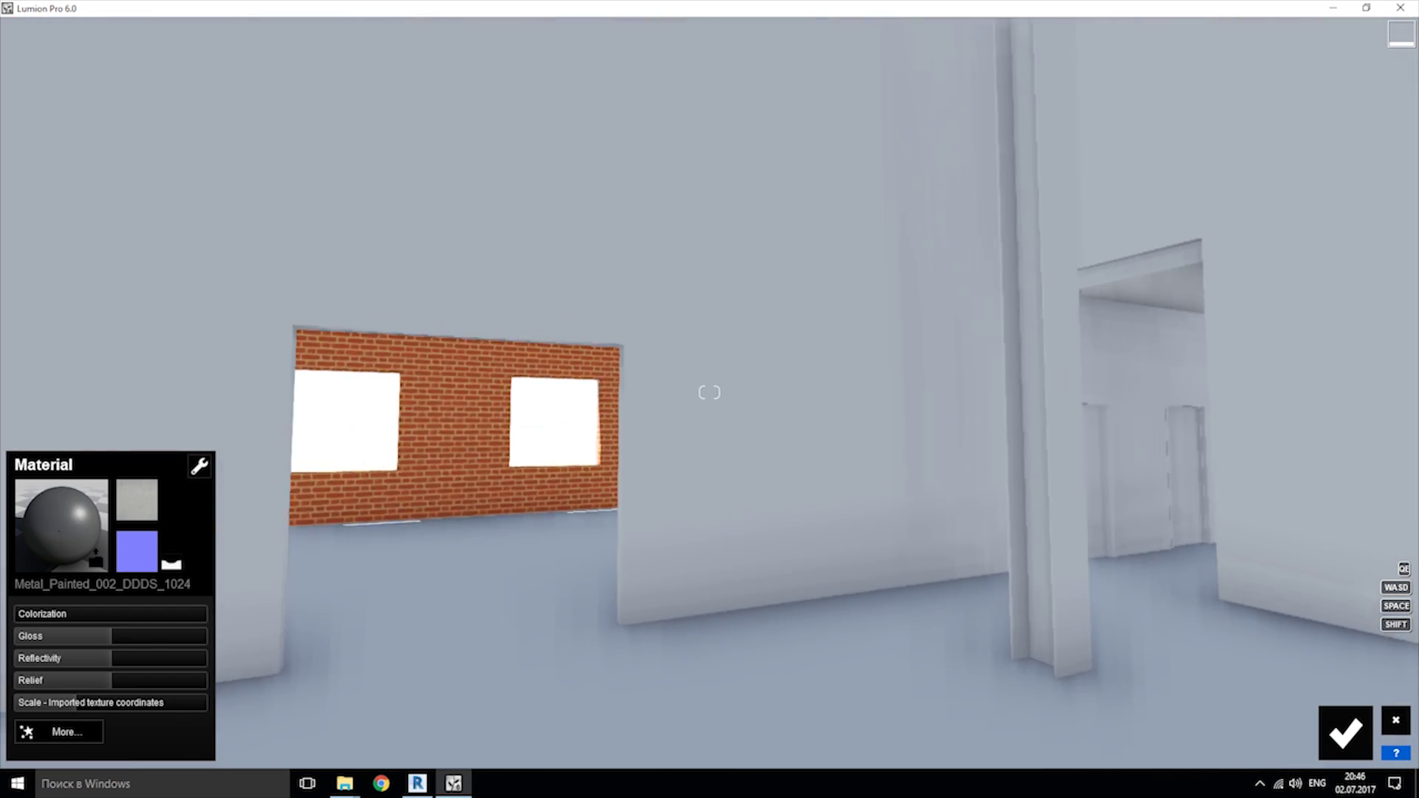
pyautogui.moveTo(709, 391); pyautogui.dragTo(710, 391, button='right')
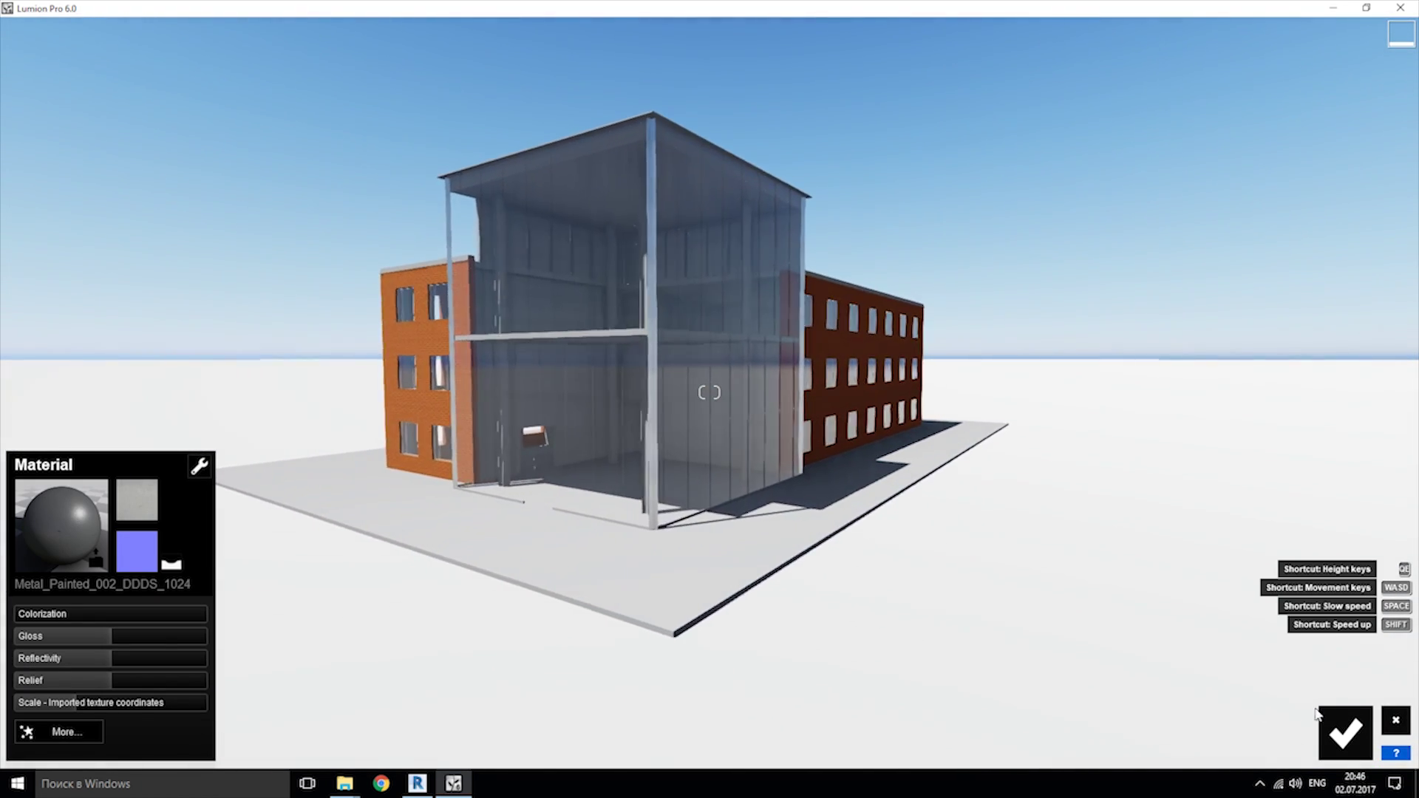
pyautogui.click(1344, 732)
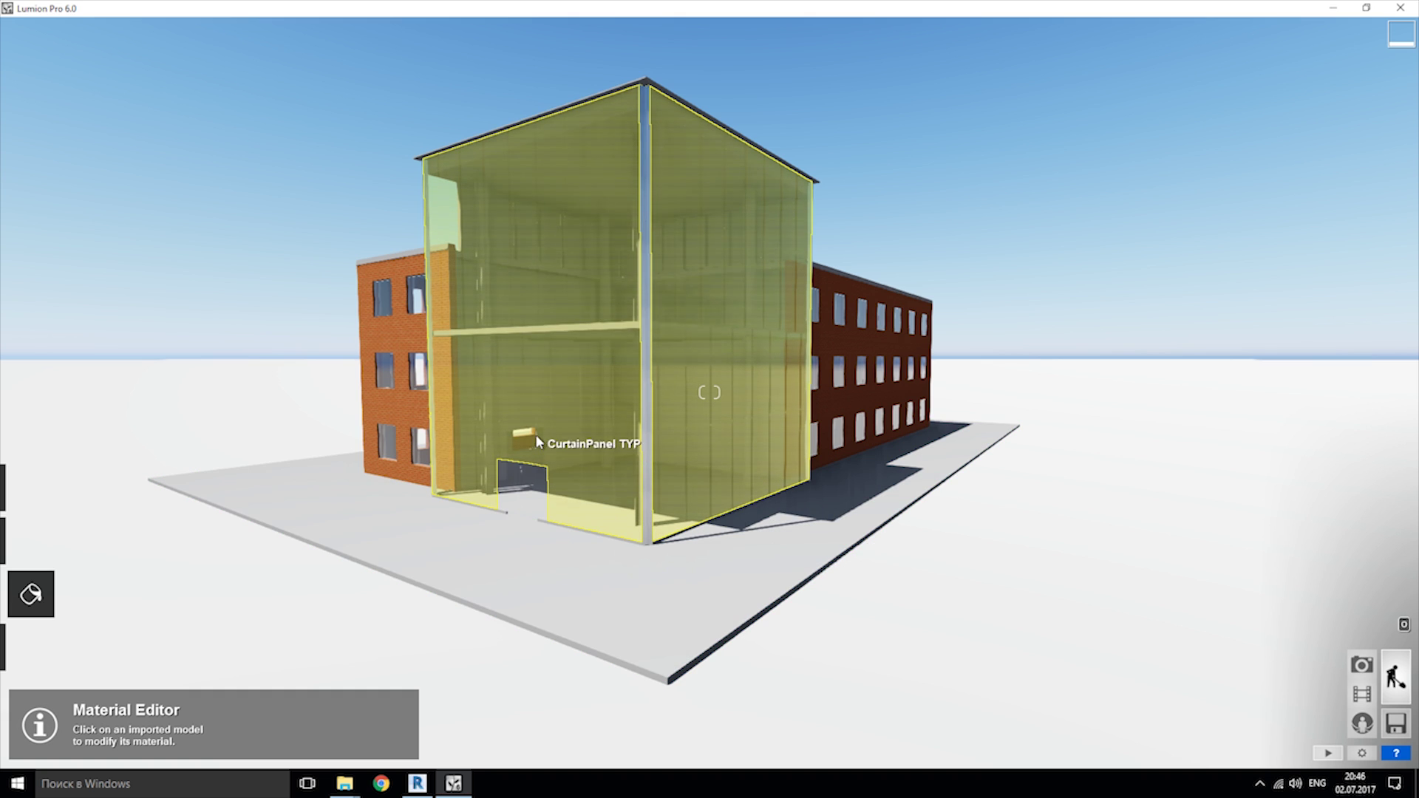
# Step: Back in Revit, change a curtain panel on the glass facade to the Exterior - Knee Wall type
pyautogui.click(418, 782)
pyautogui.scroll(2, 644, 547)
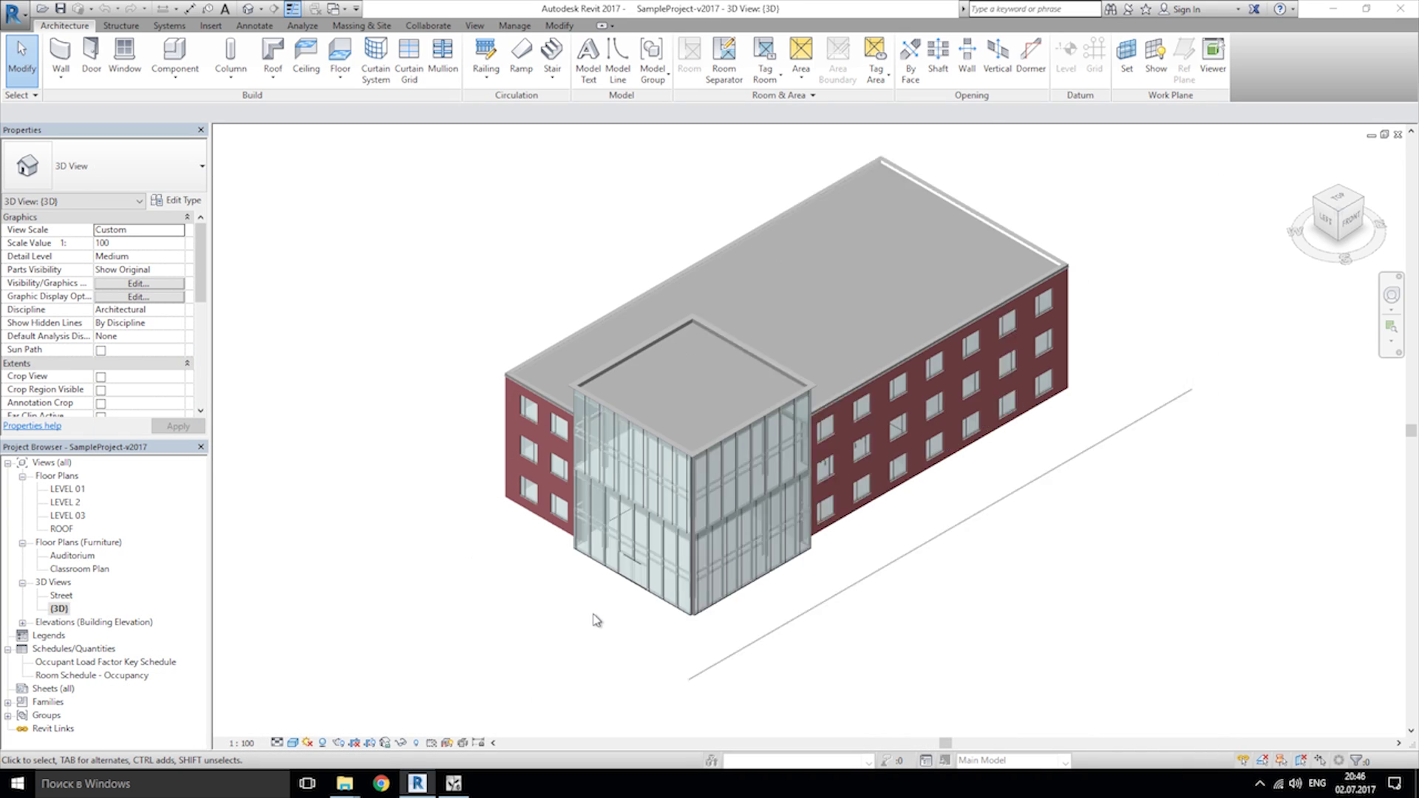
pyautogui.scroll(3, 615, 583)
pyautogui.scroll(1, 779, 300)
pyautogui.click(453, 783)
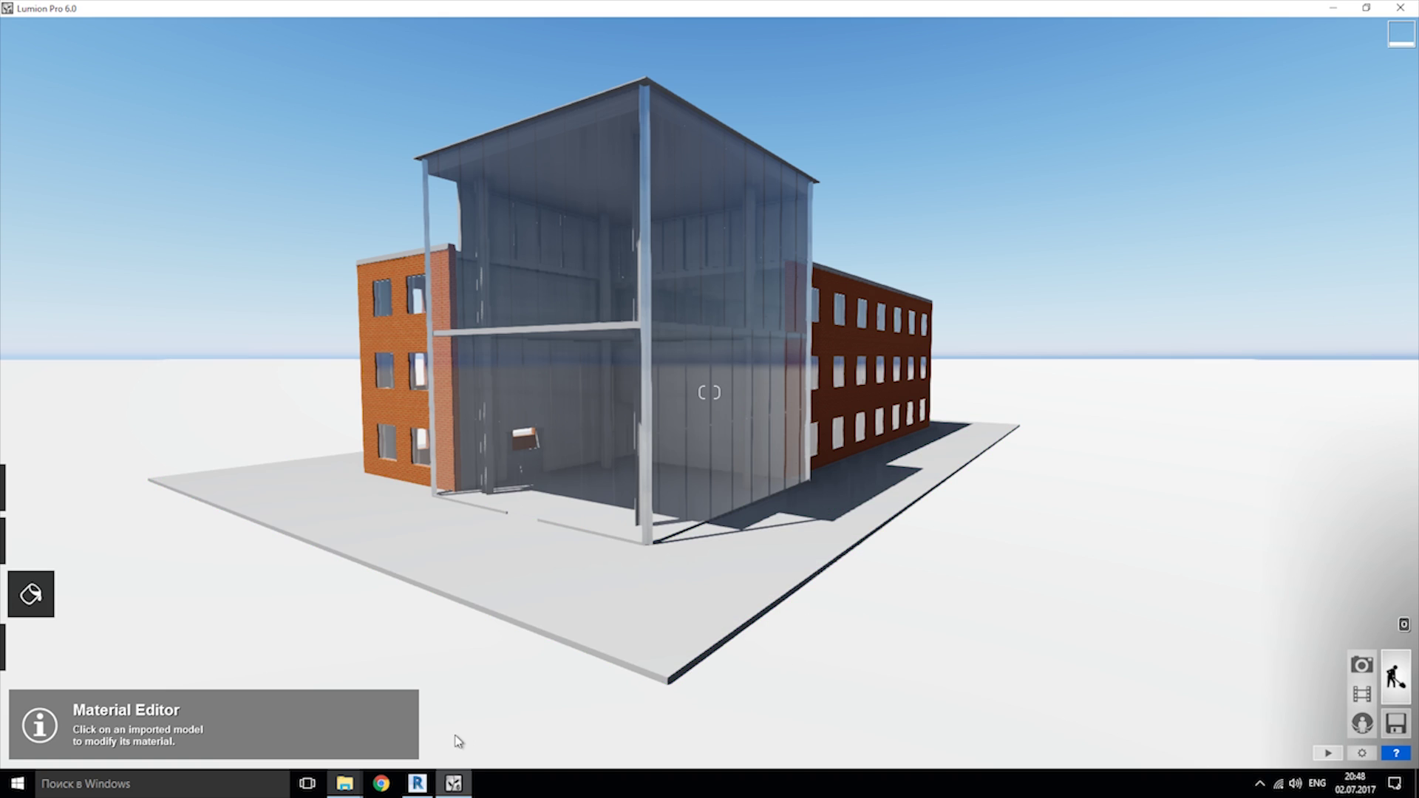
pyautogui.click(417, 783)
pyautogui.scroll(3, 688, 492)
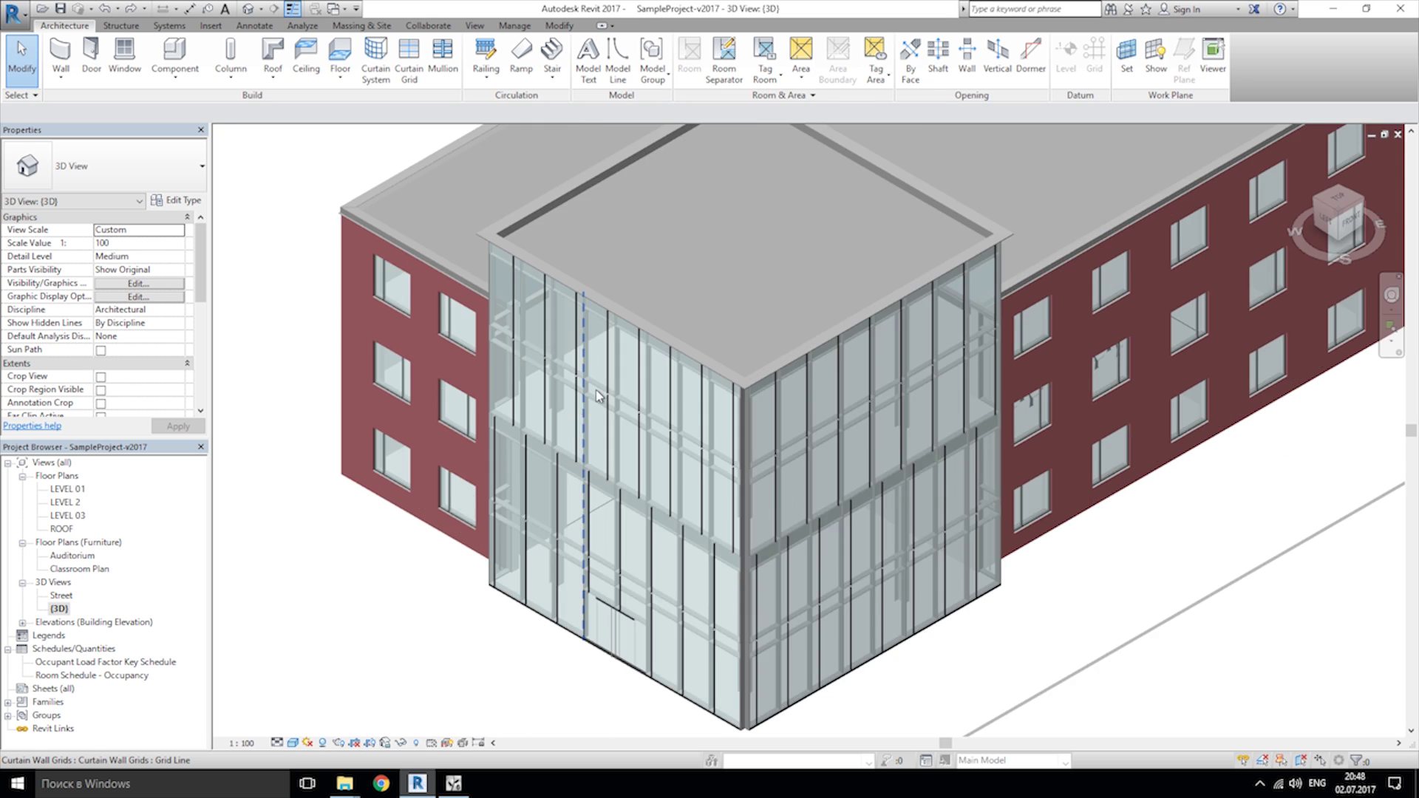
pyautogui.scroll(3, 620, 399)
pyautogui.scroll(2, 626, 417)
pyautogui.scroll(2, 626, 417)
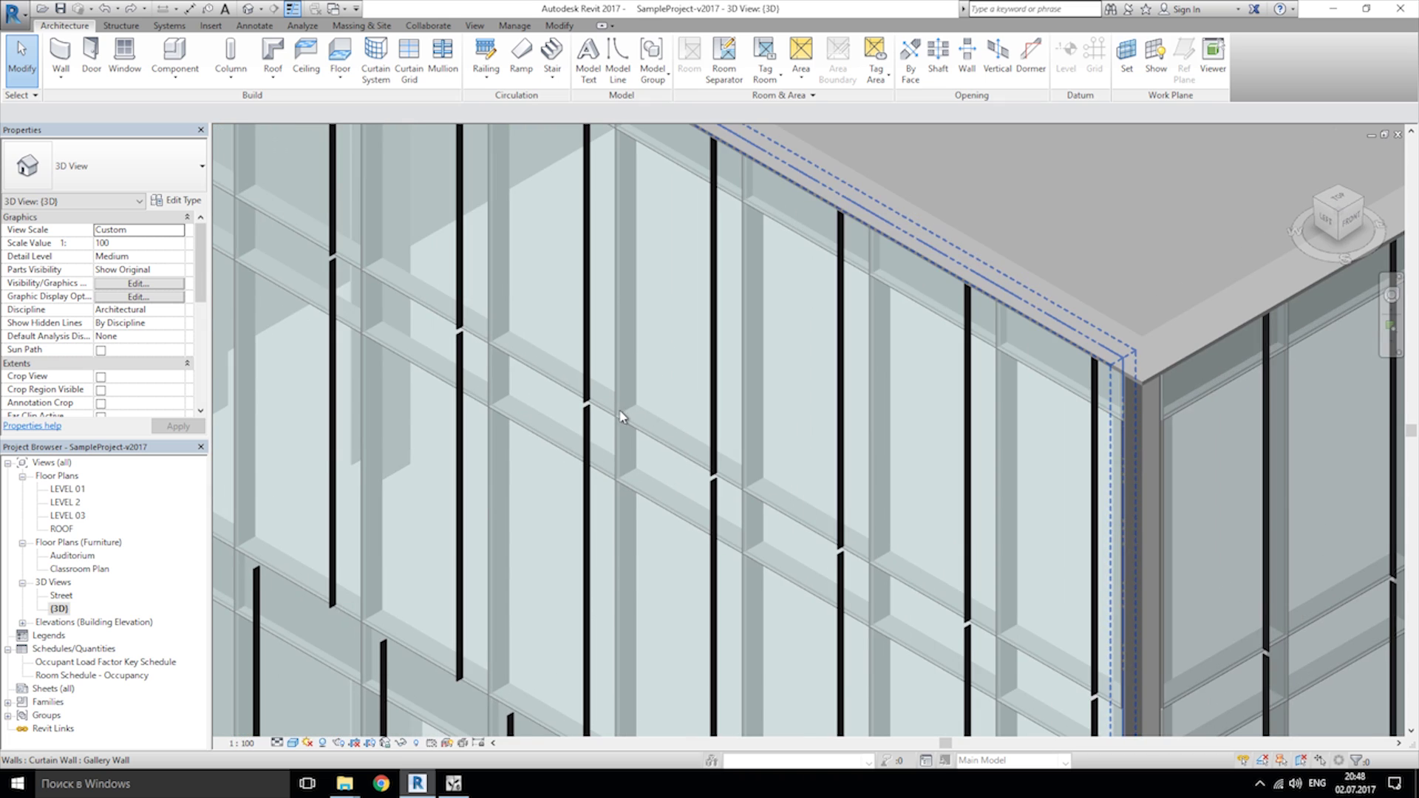
pyautogui.click(621, 419)
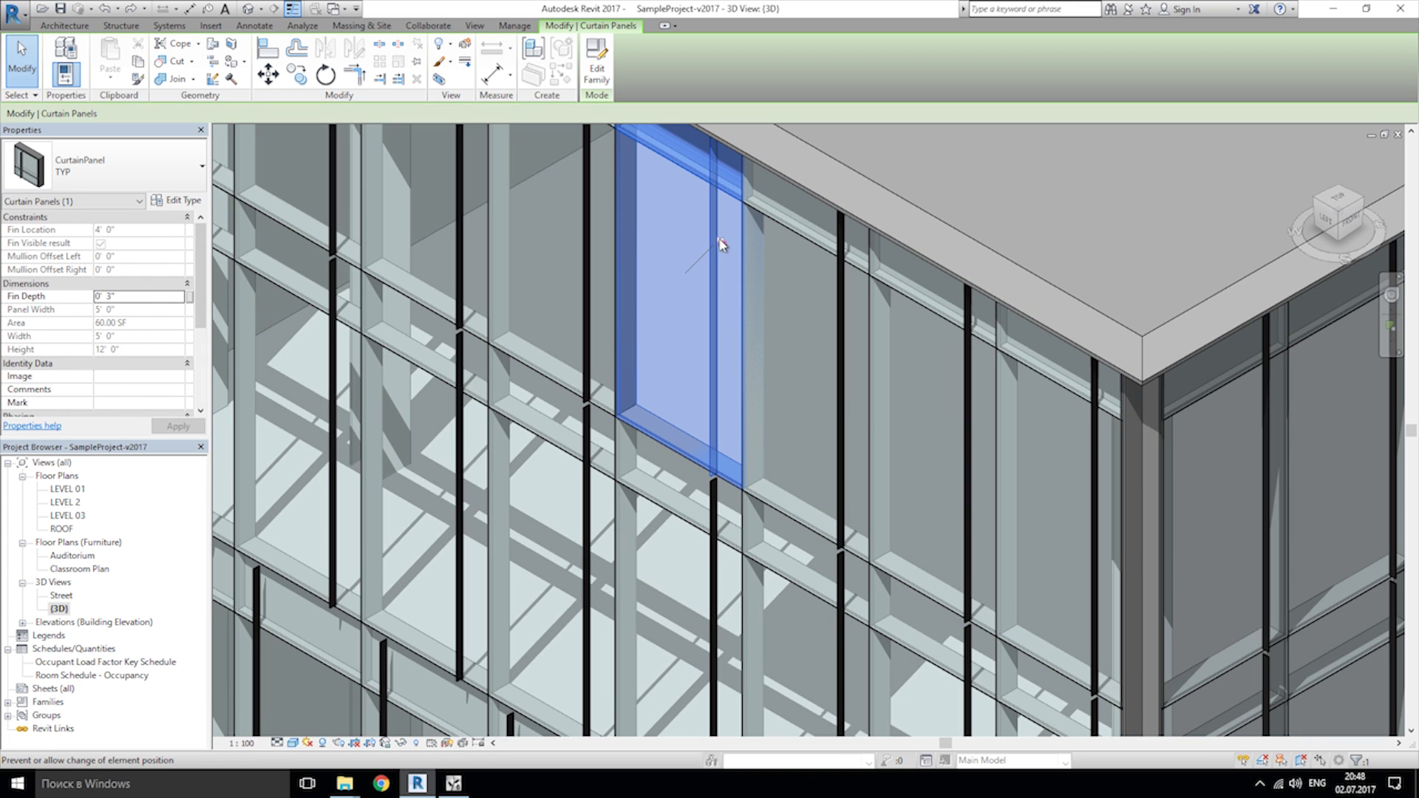
pyautogui.click(128, 166)
pyautogui.scroll(1, 144, 329)
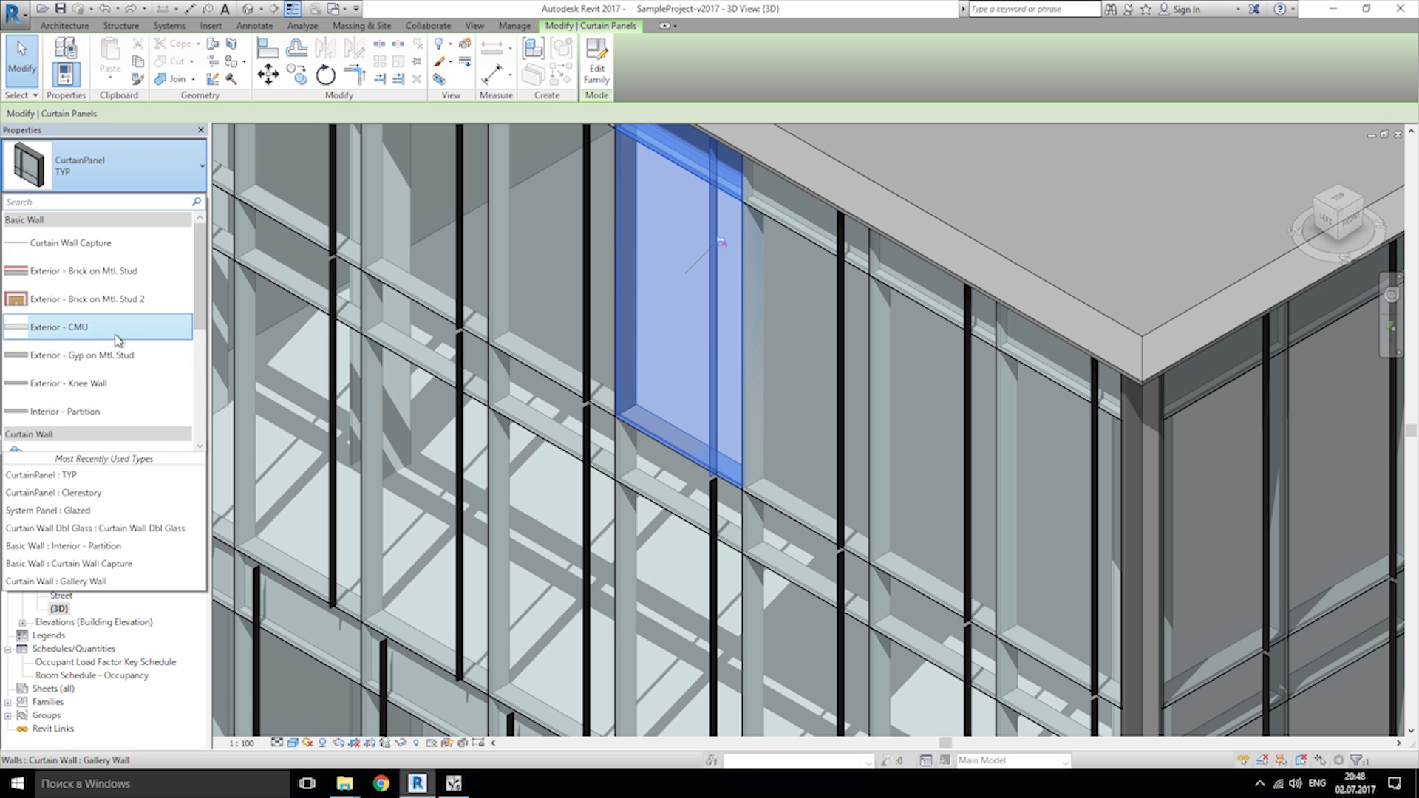
pyautogui.click(119, 386)
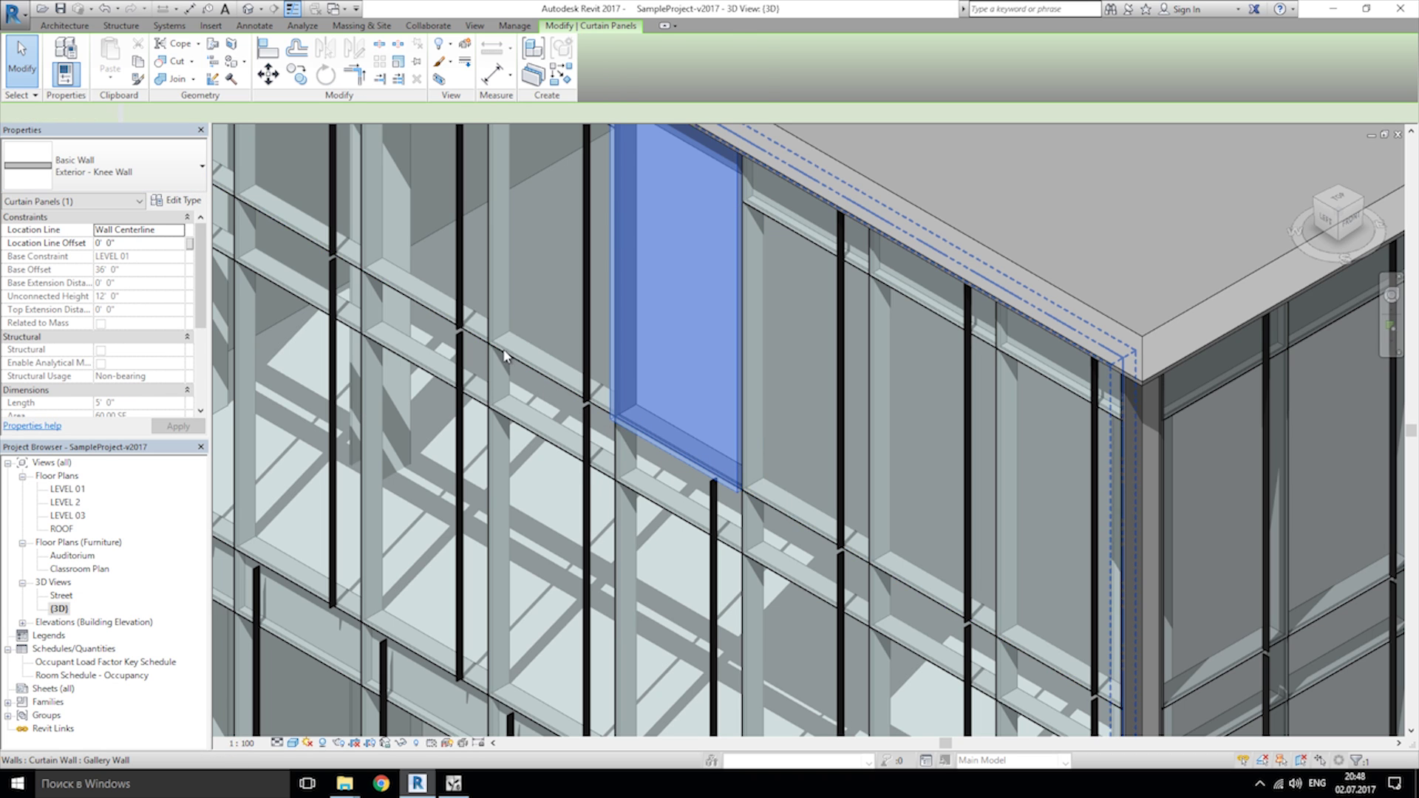
# Step: Make the neighbouring gallery curtain panel a Basic Wall: Interior - Partition and clear the selection
pyautogui.click(484, 347)
pyautogui.moveTo(498, 341); pyautogui.dragTo(588, 511, button='middle')
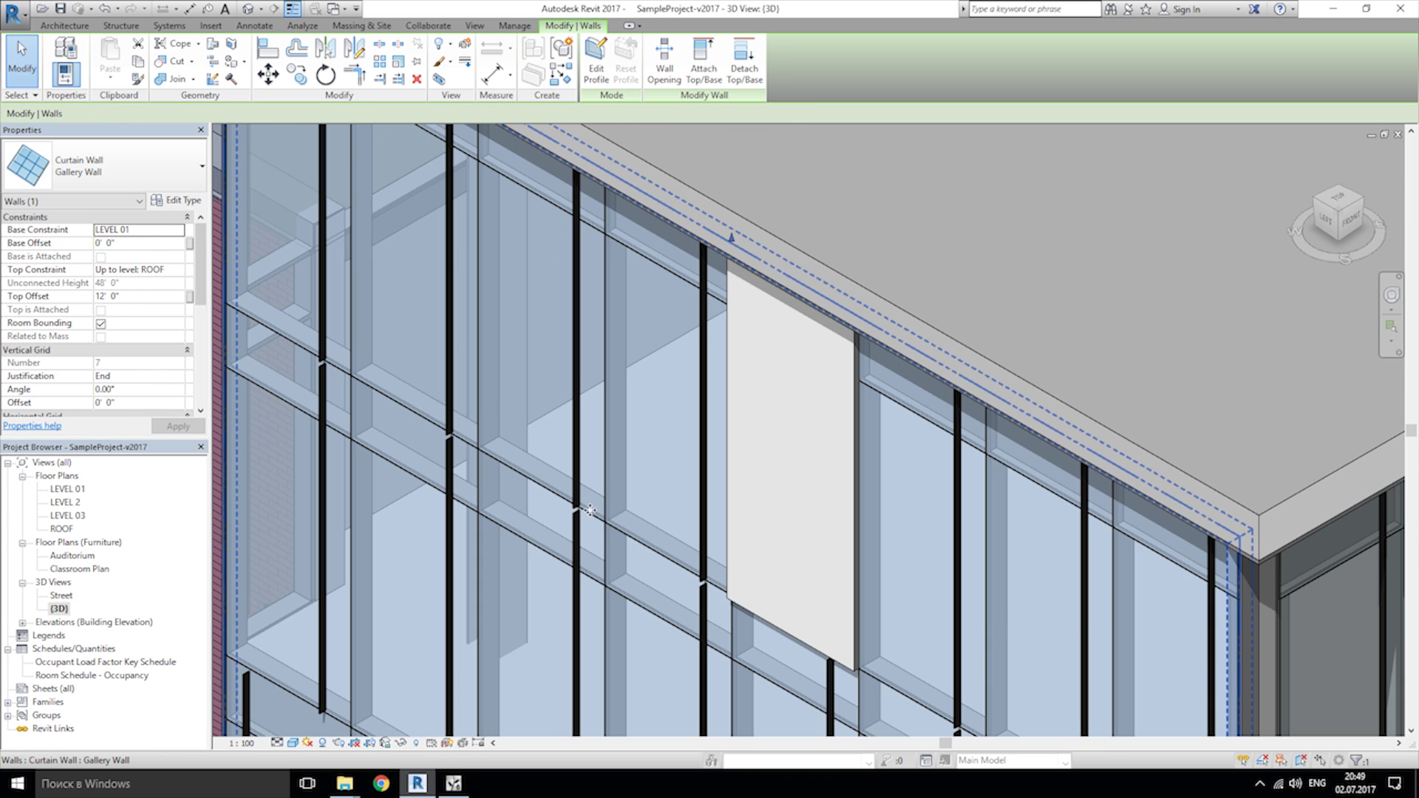
pyautogui.click(676, 443)
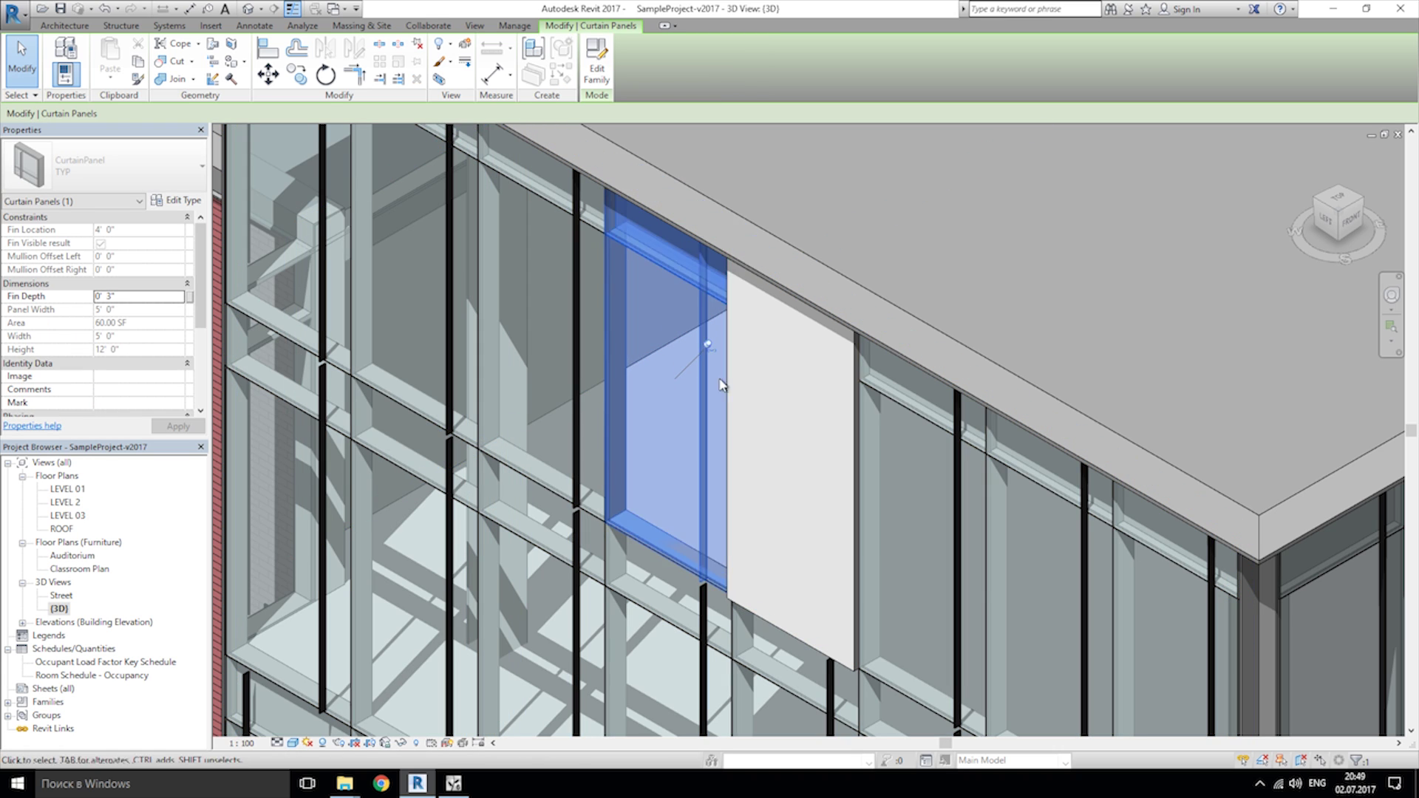
pyautogui.click(112, 167)
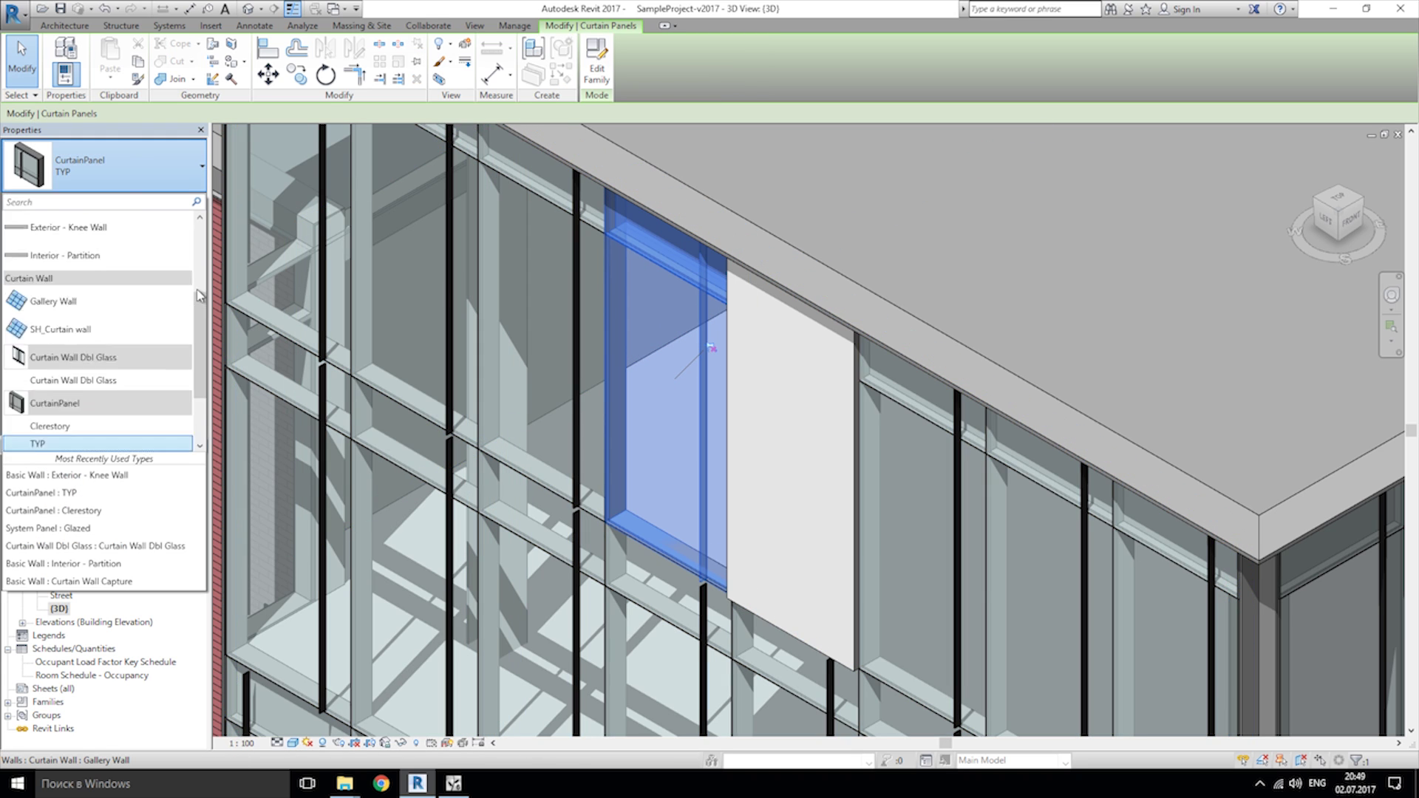
pyautogui.scroll(2, 142, 328)
pyautogui.click(133, 410)
pyautogui.scroll(-3, 624, 392)
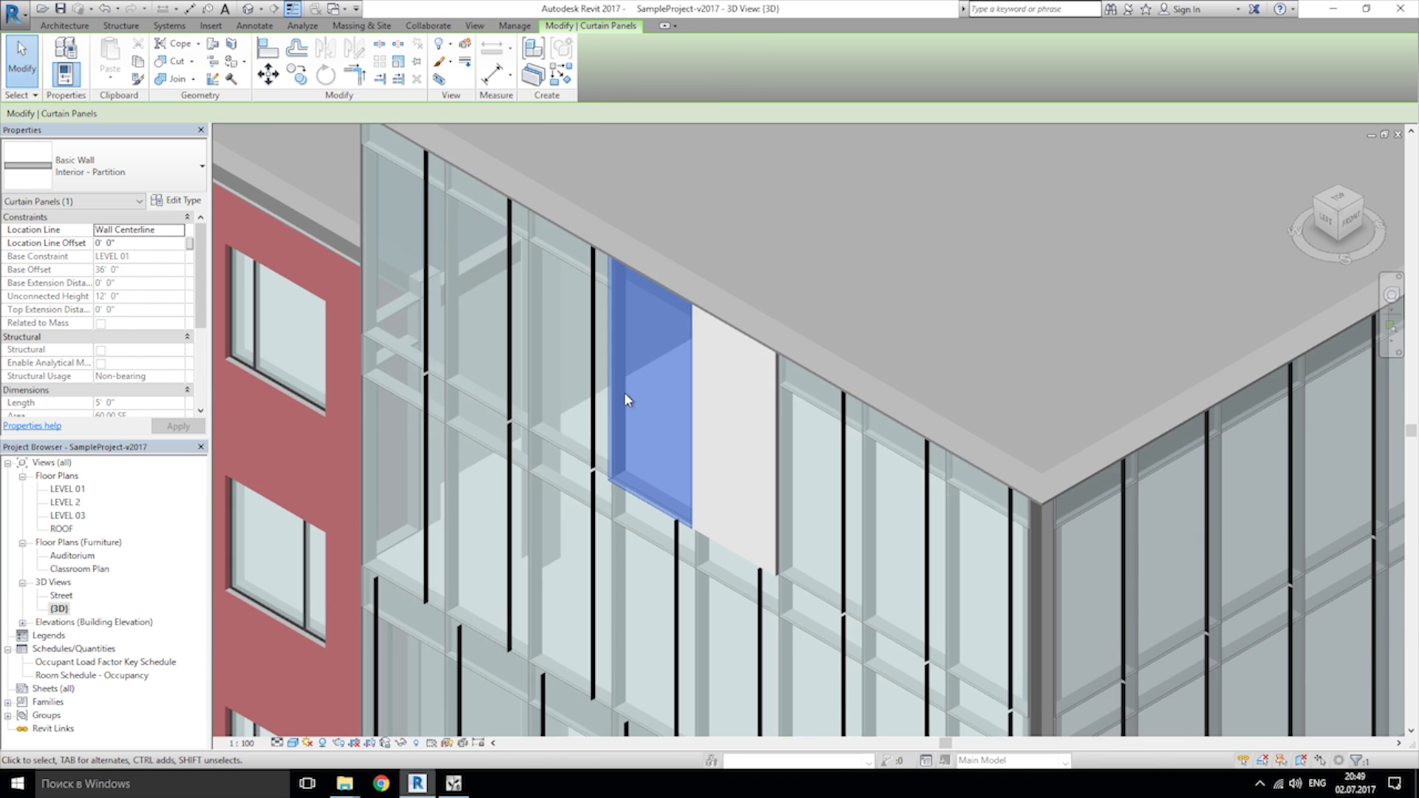
pyautogui.scroll(-3, 585, 401)
pyautogui.press('Escape')
pyautogui.scroll(-2, 583, 401)
pyautogui.scroll(3, 666, 367)
pyautogui.scroll(-3, 714, 333)
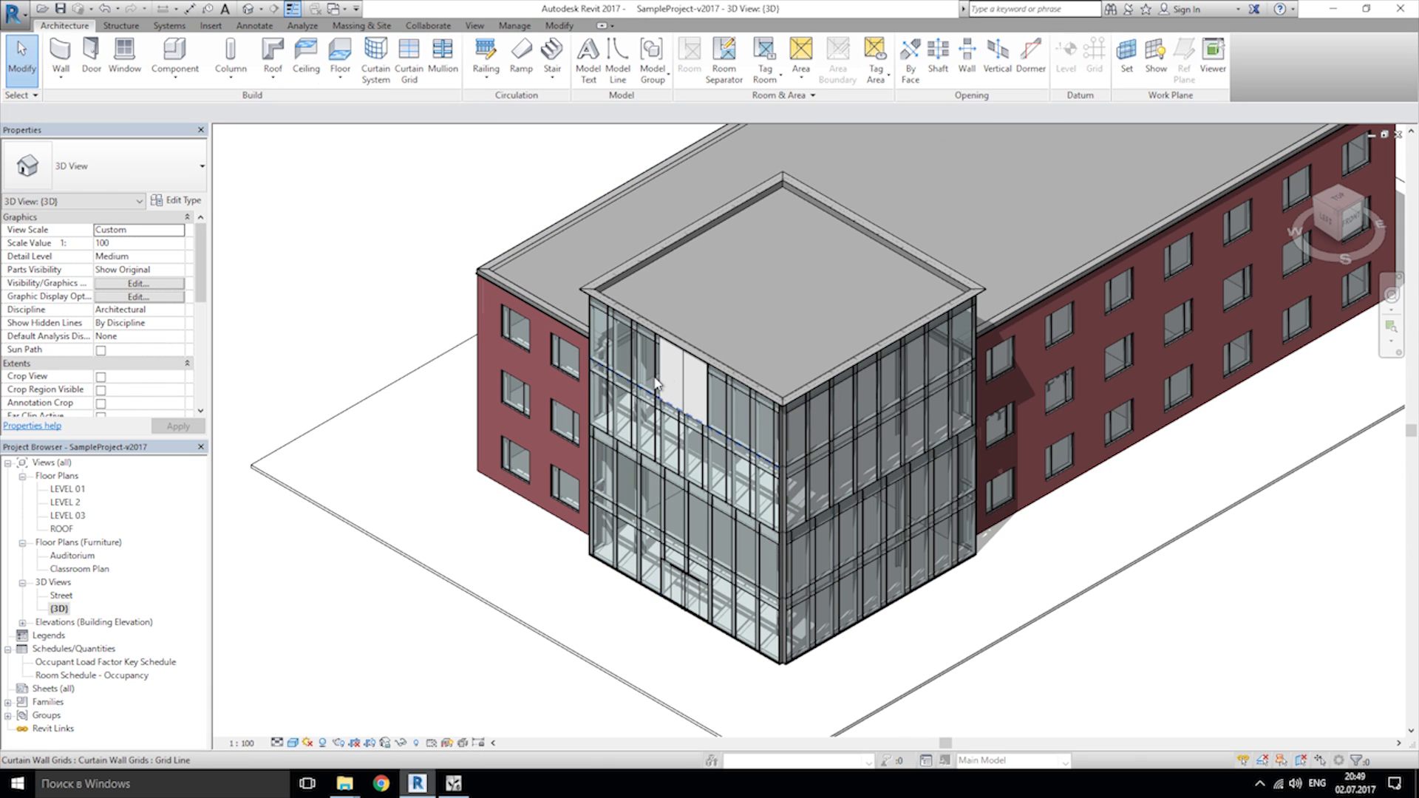
# Step: Export the updated 3D view as FBX file 13 into the Building_1 folder
pyautogui.click(16, 14)
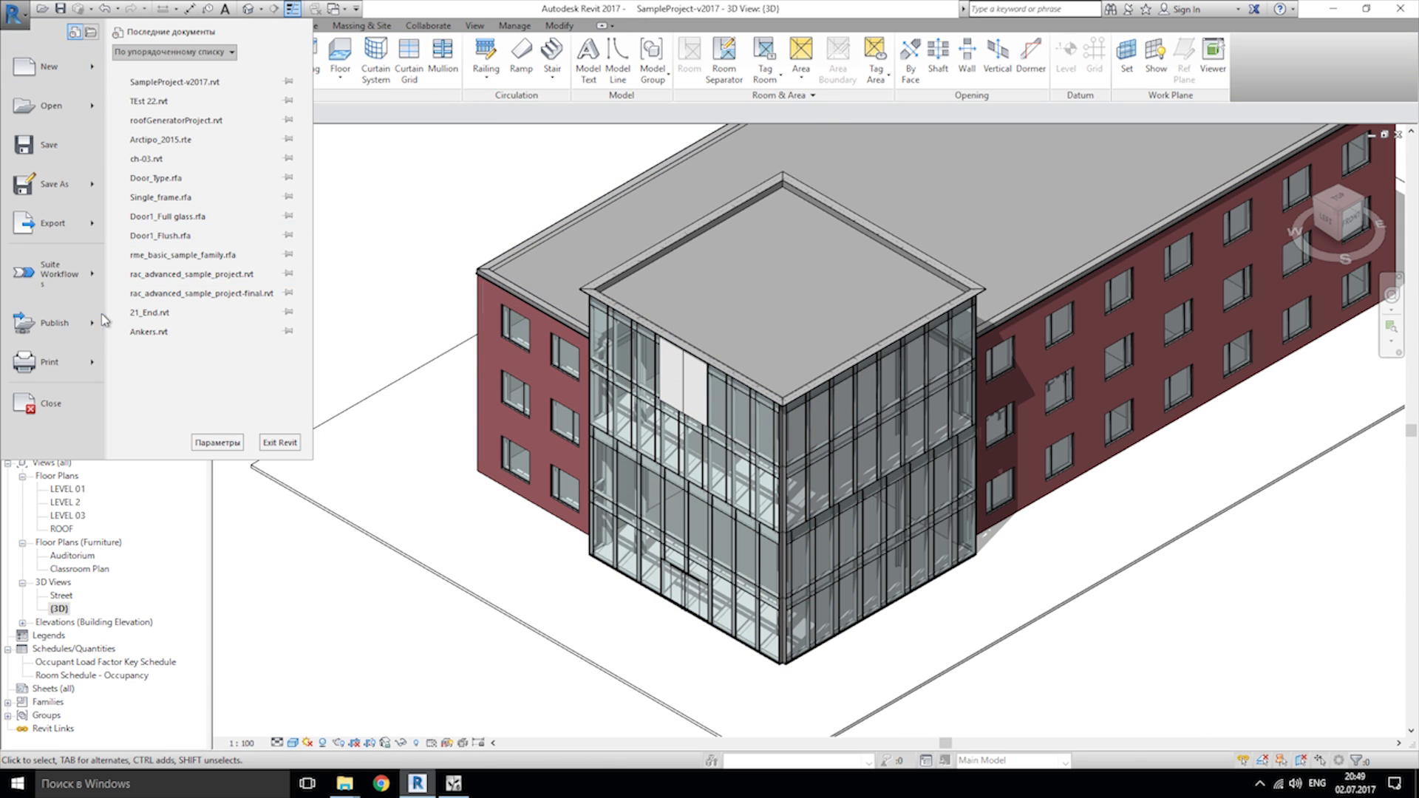
pyautogui.moveTo(53, 223)
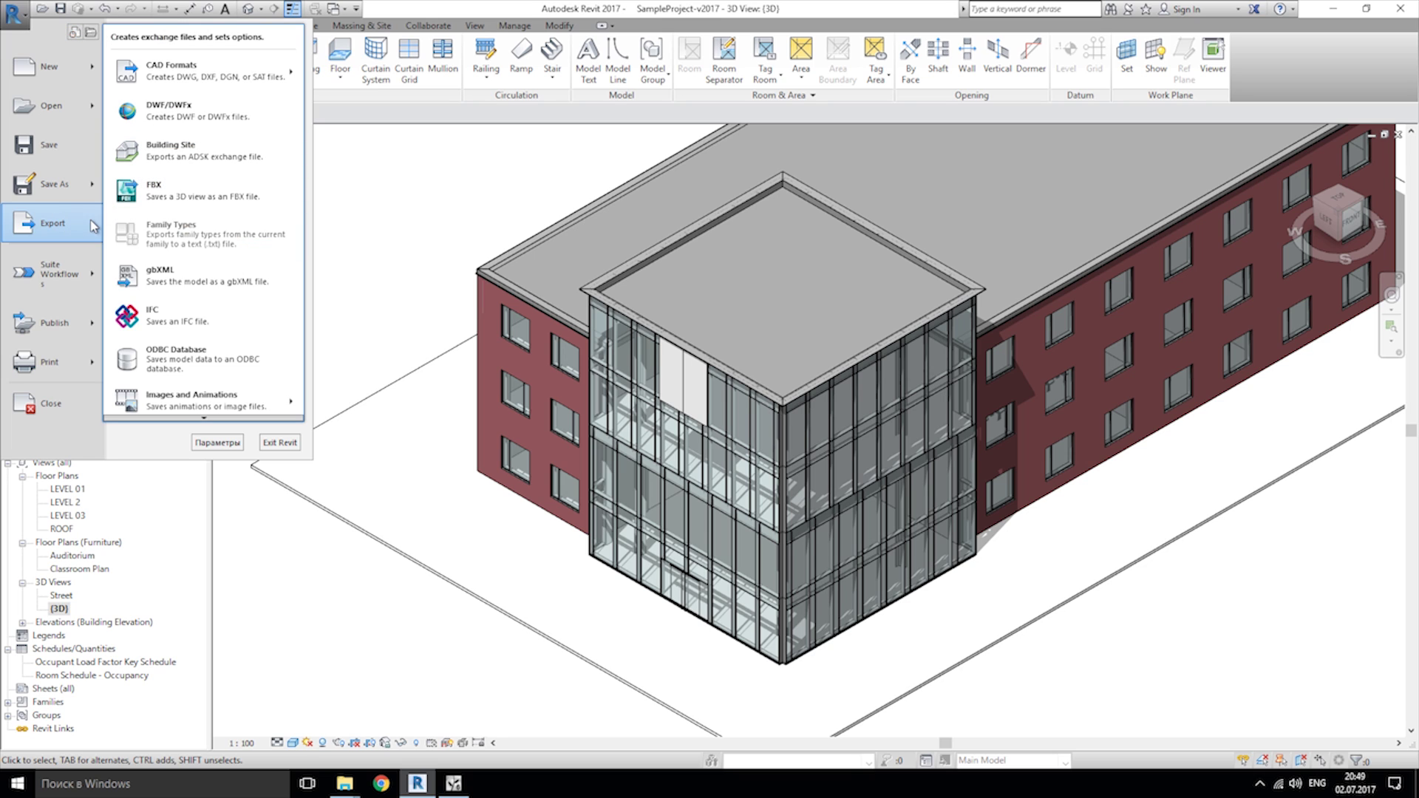
pyautogui.click(191, 200)
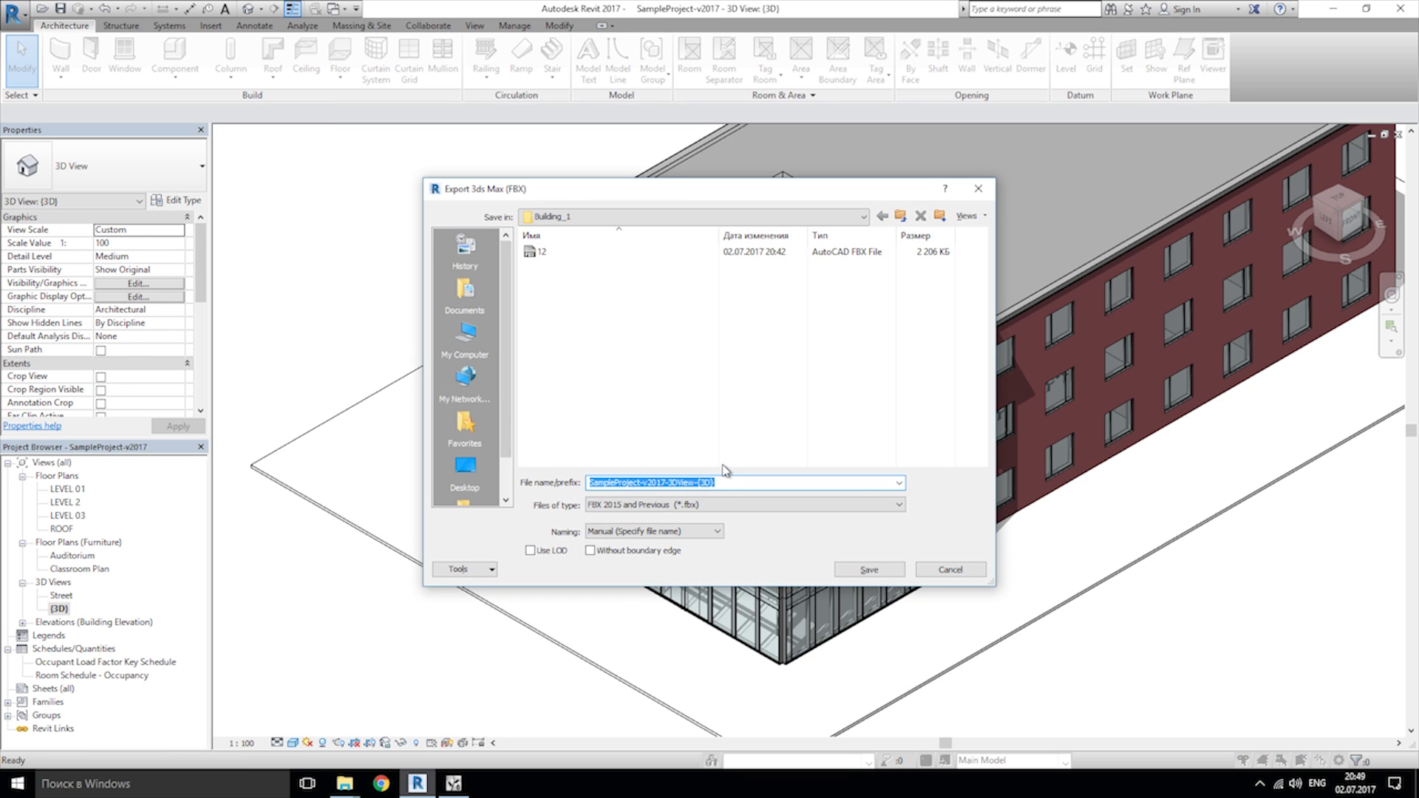
pyautogui.write('13')
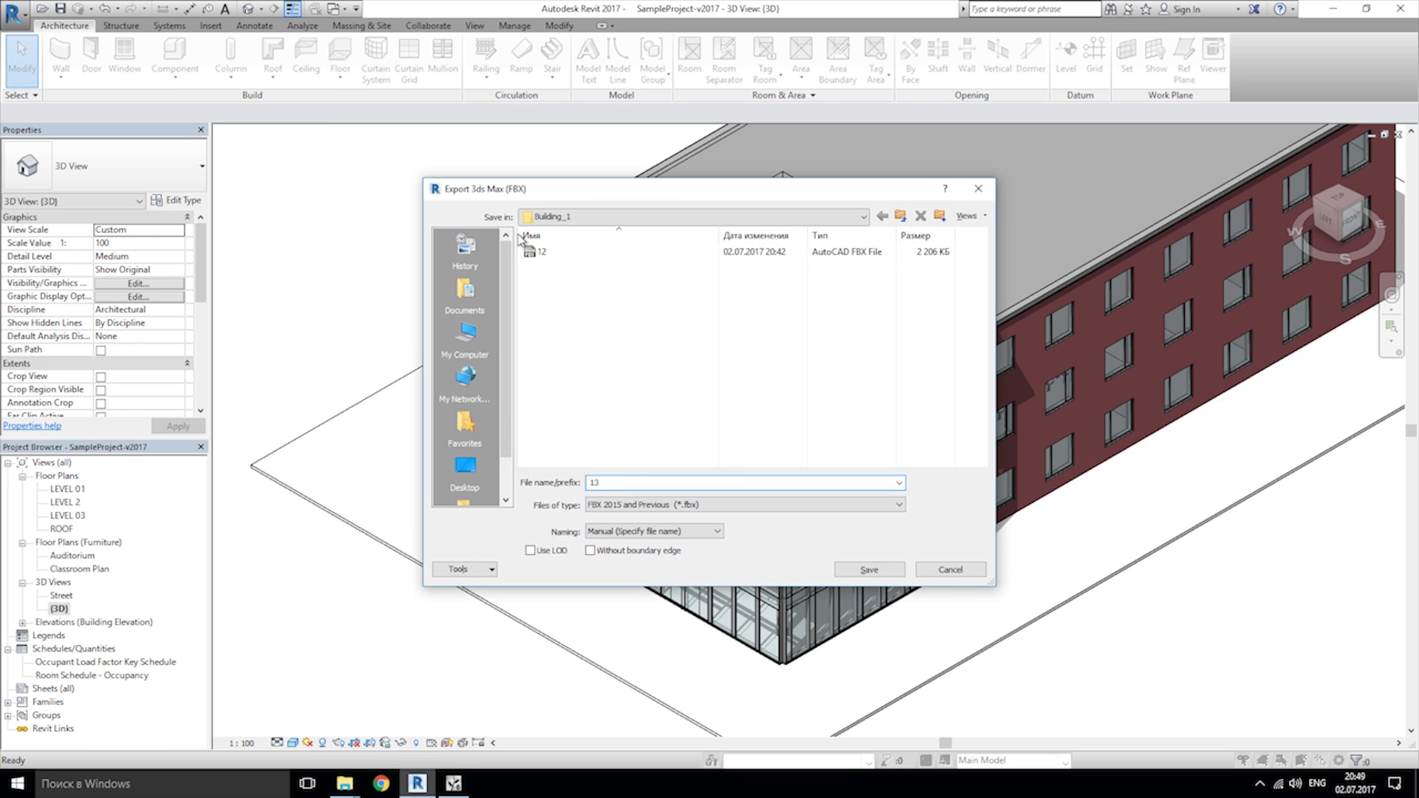
pyautogui.click(877, 568)
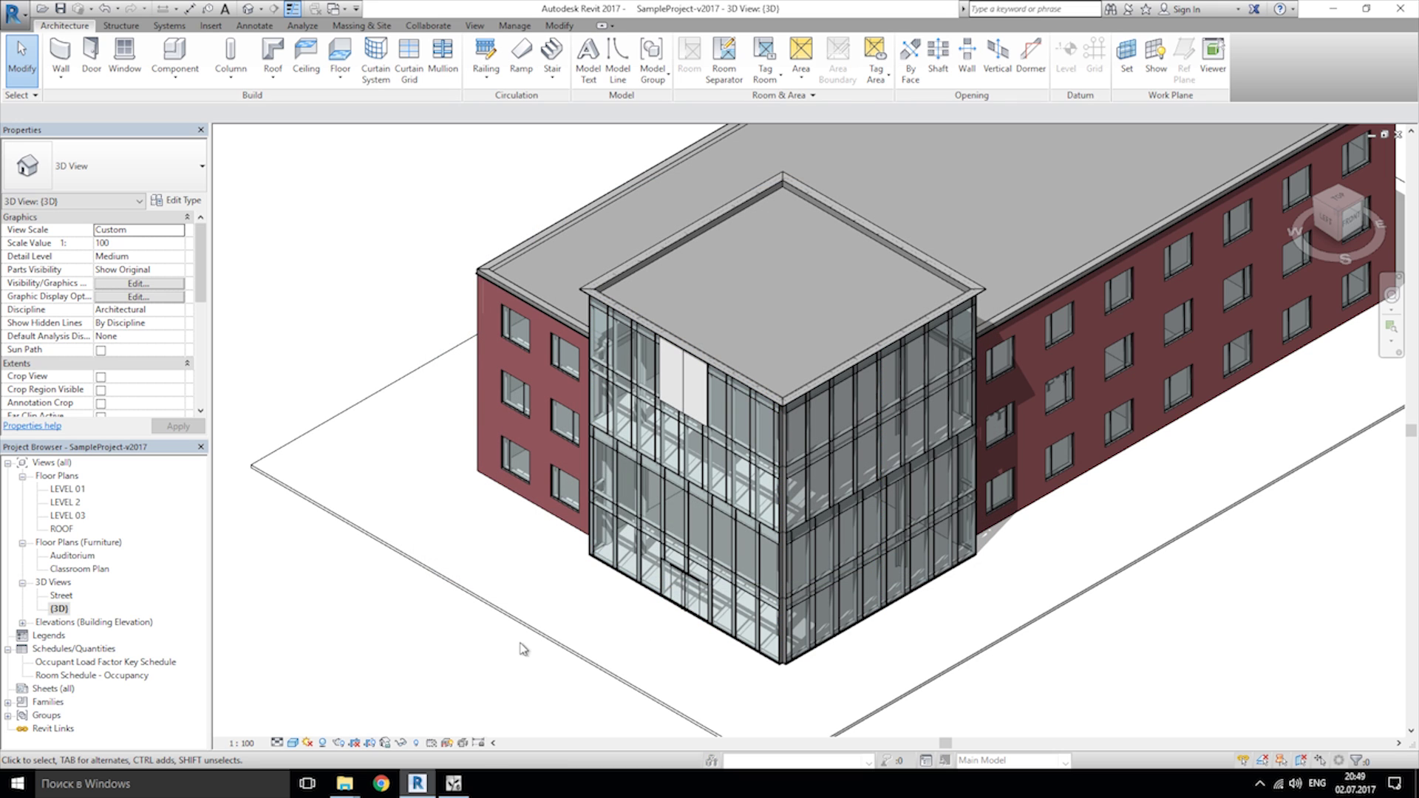
# Step: In Lumion's Objects mode, select the imported building with Edit properties
pyautogui.click(458, 780)
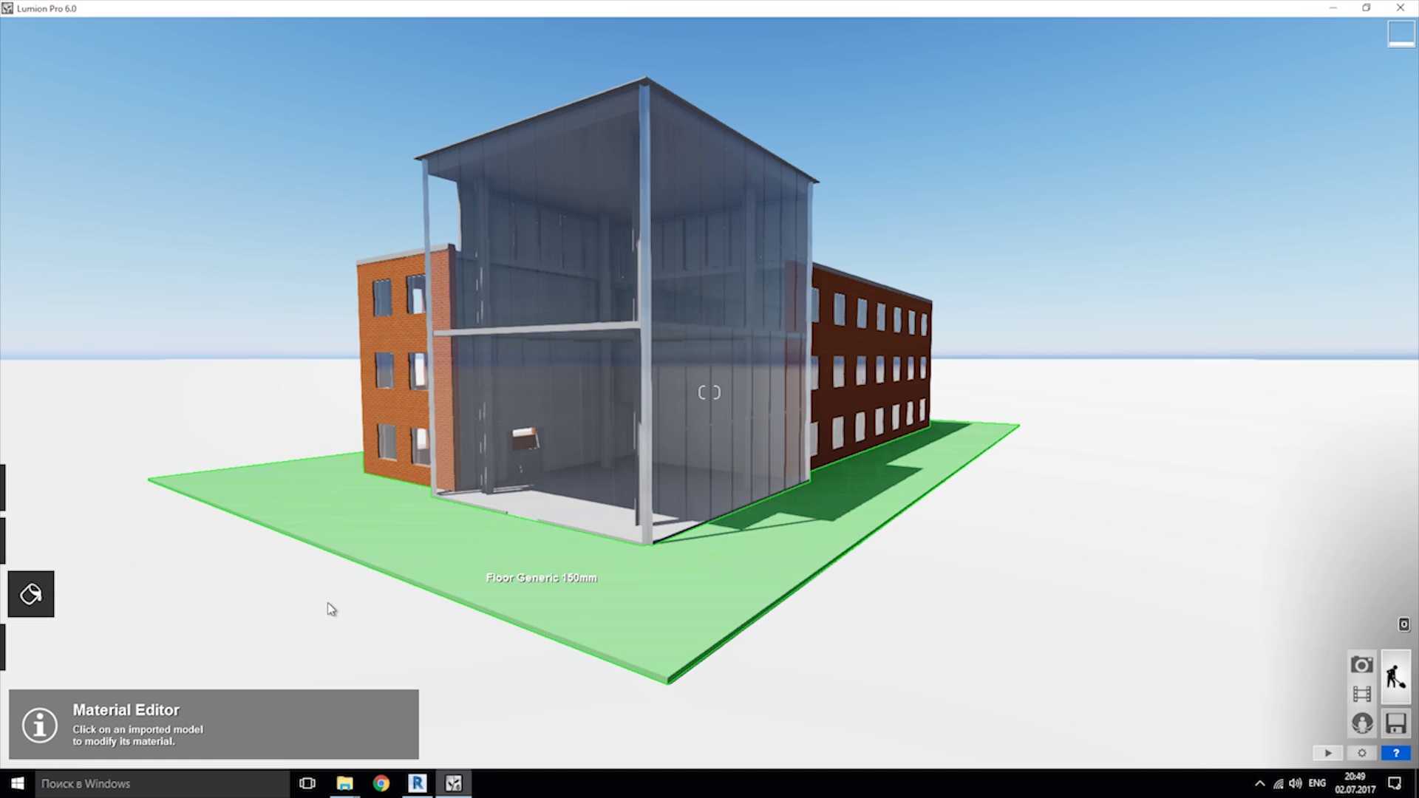
pyautogui.click(31, 648)
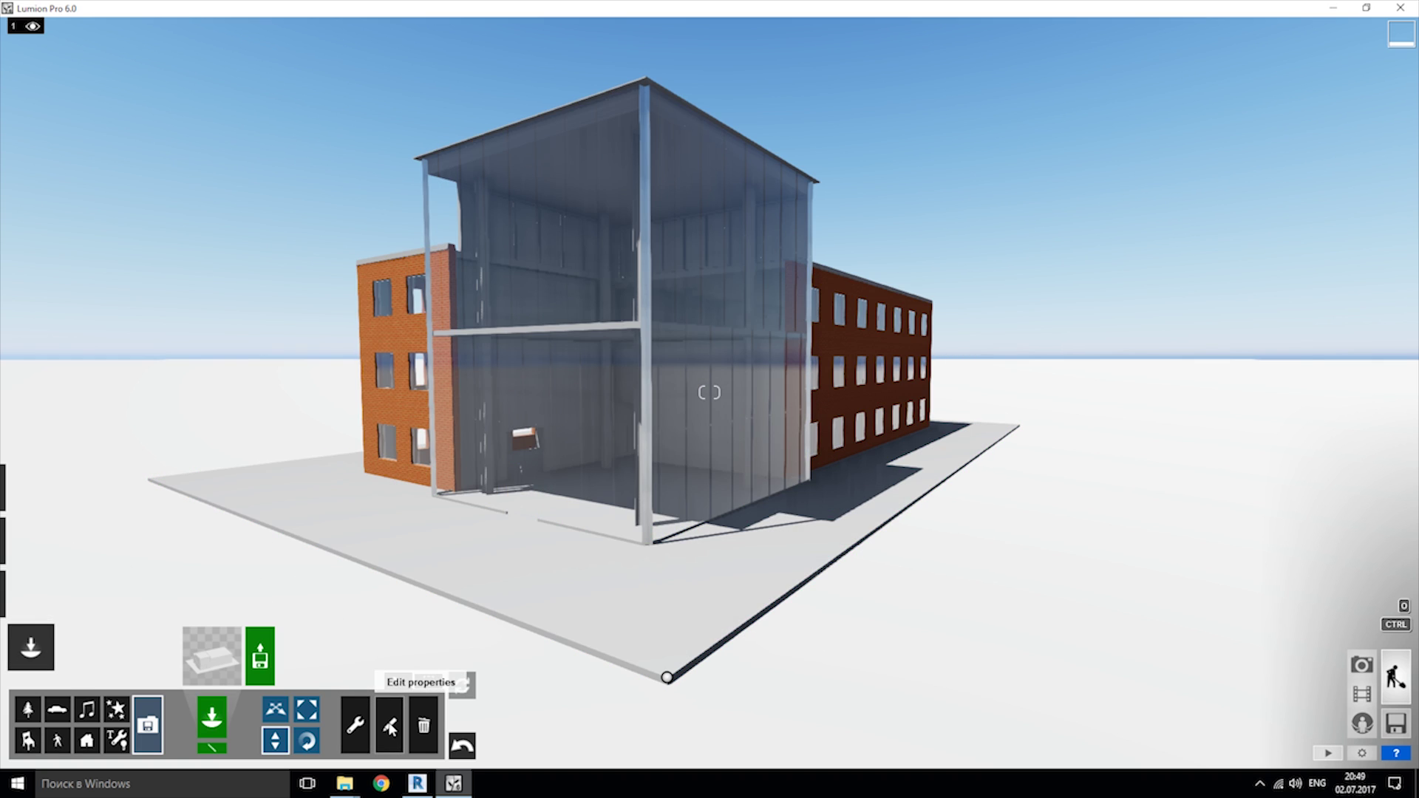
pyautogui.click(391, 726)
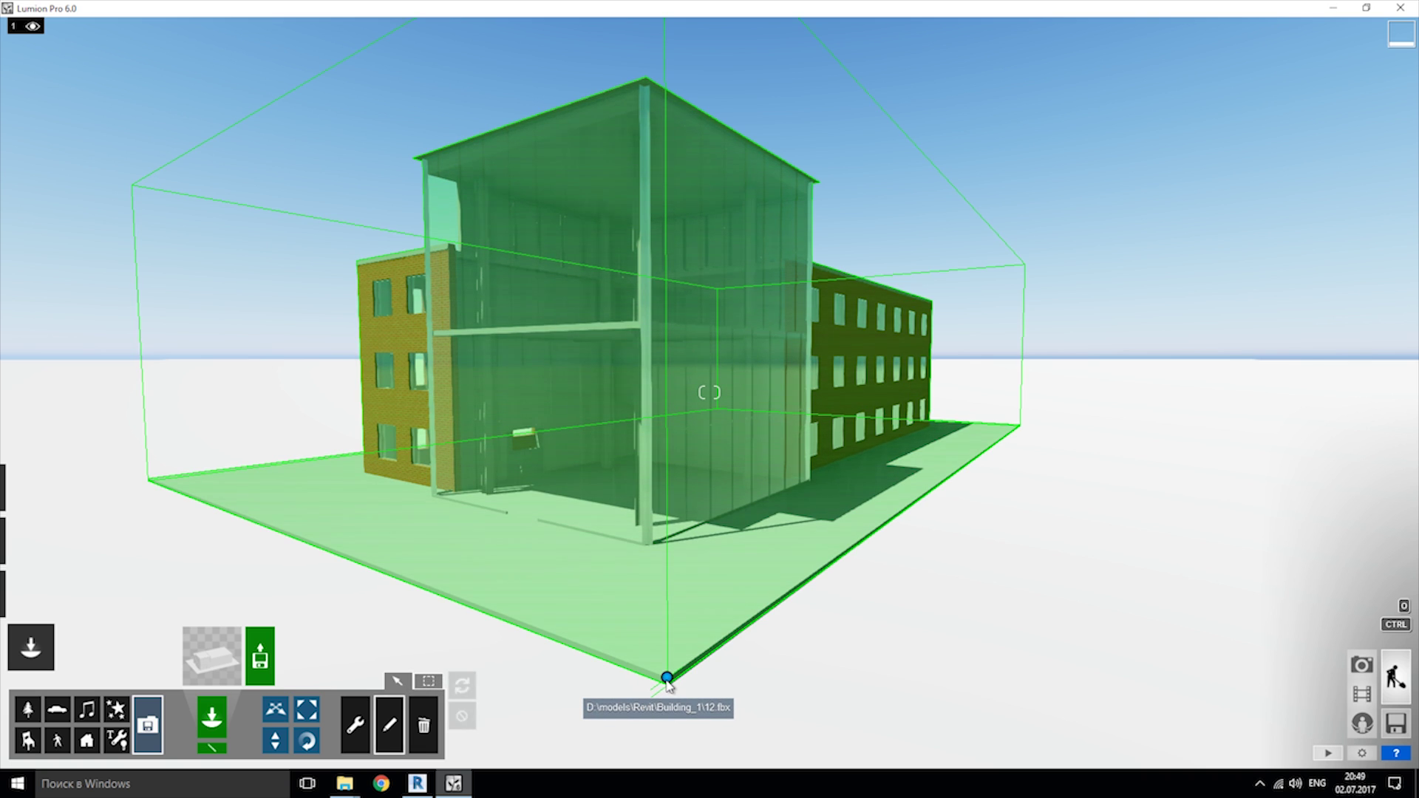
pyautogui.click(667, 679)
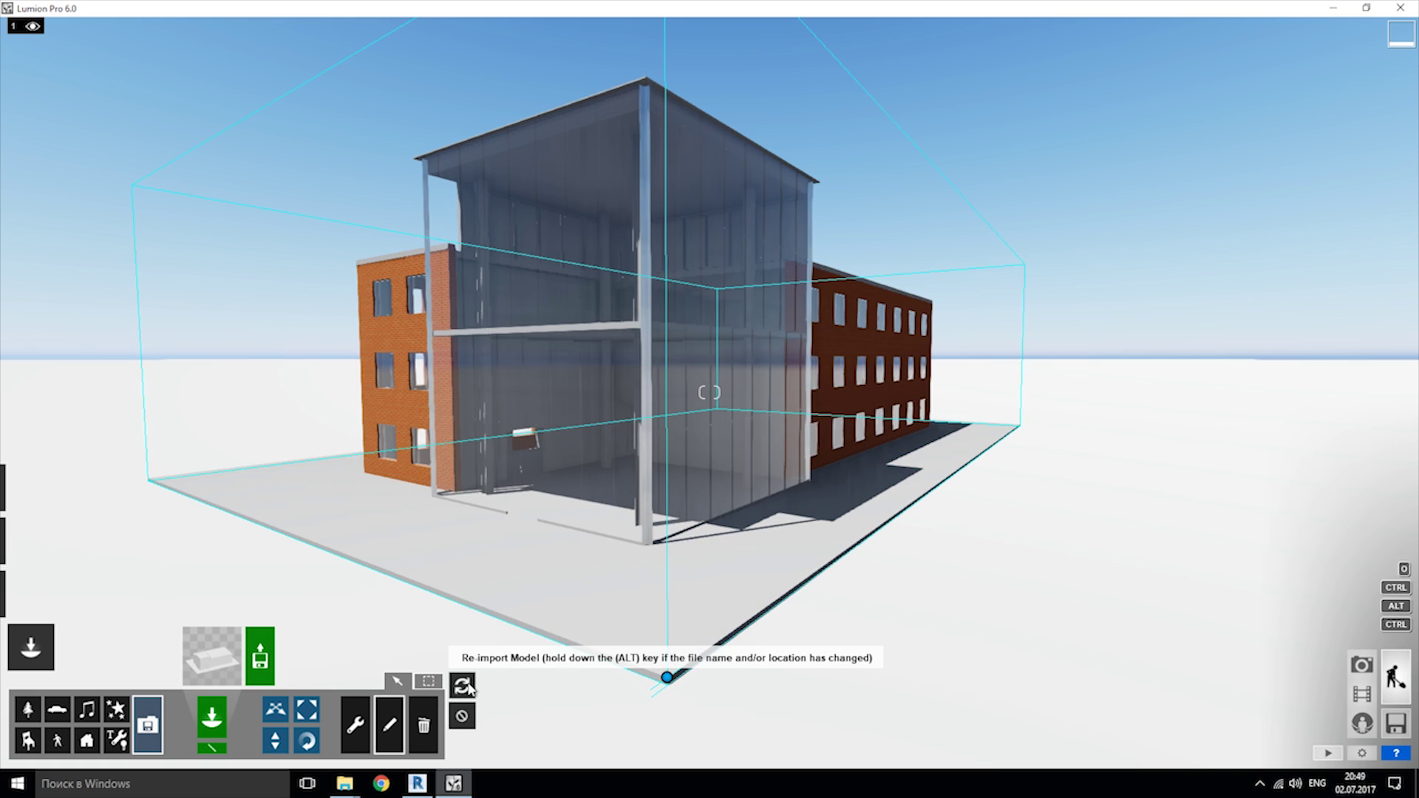
# Step: Alt-click Re-import and load the newer FBX file 13 into the scene
pyautogui.press('alt')
pyautogui.keyDown('alt'); pyautogui.click(463, 685); pyautogui.keyUp('alt')
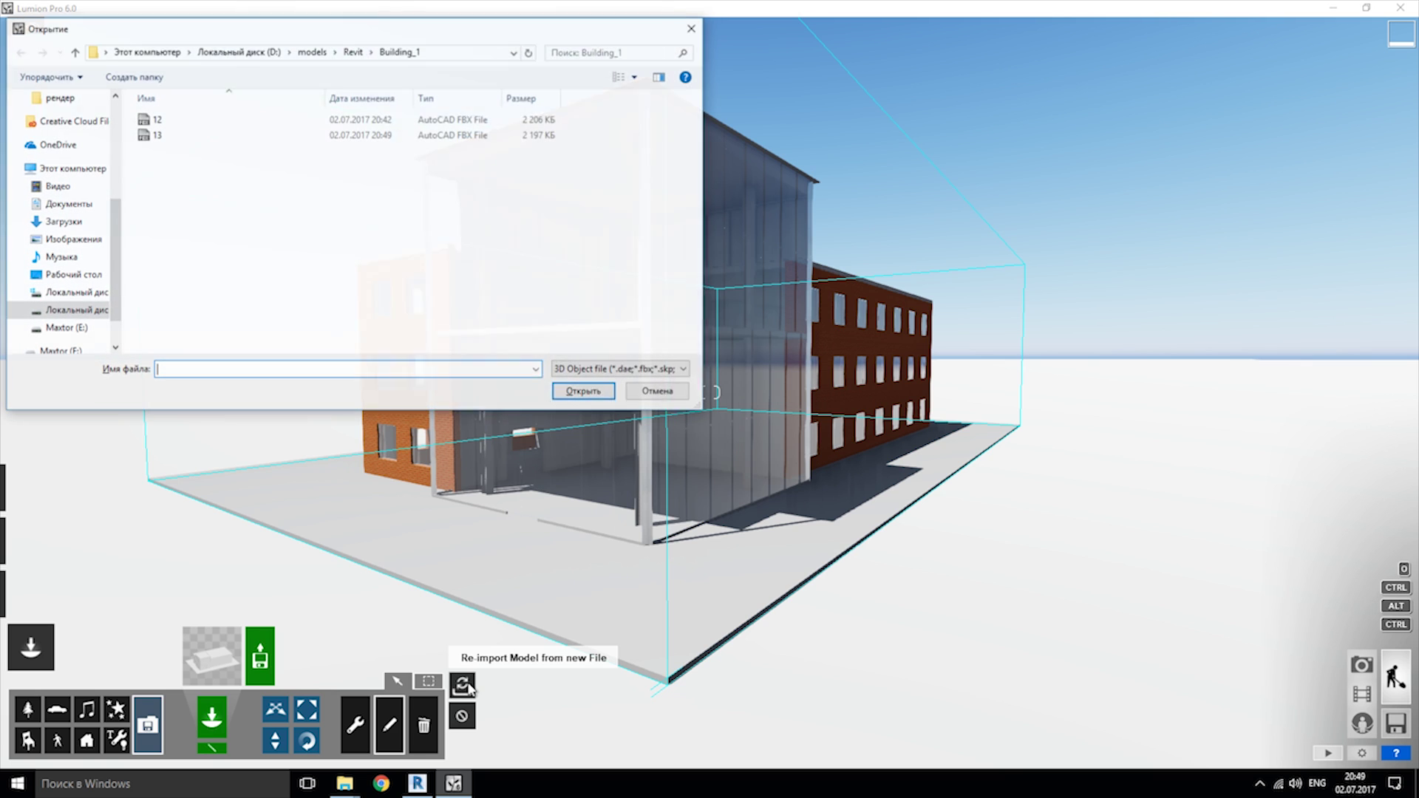
pyautogui.click(156, 137)
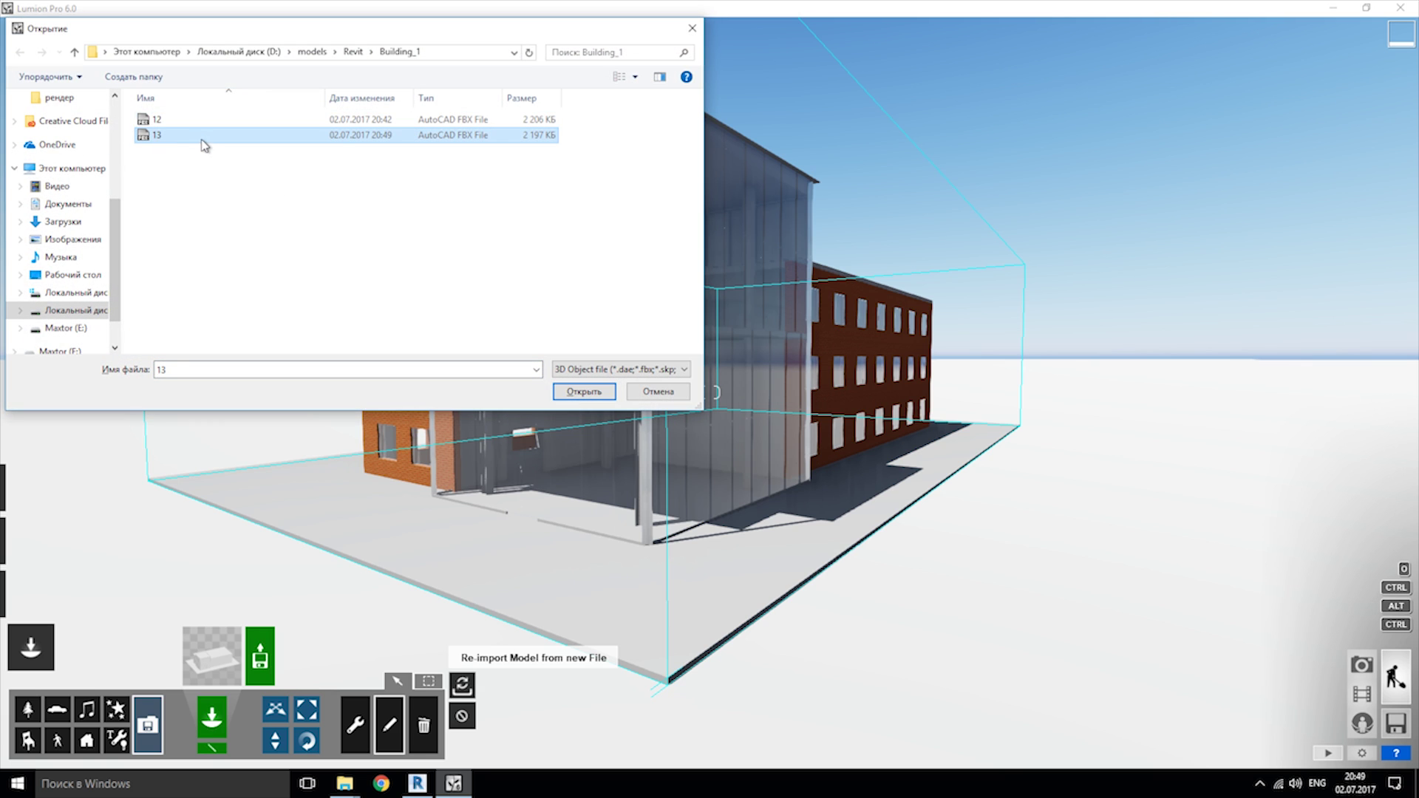
pyautogui.click(563, 391)
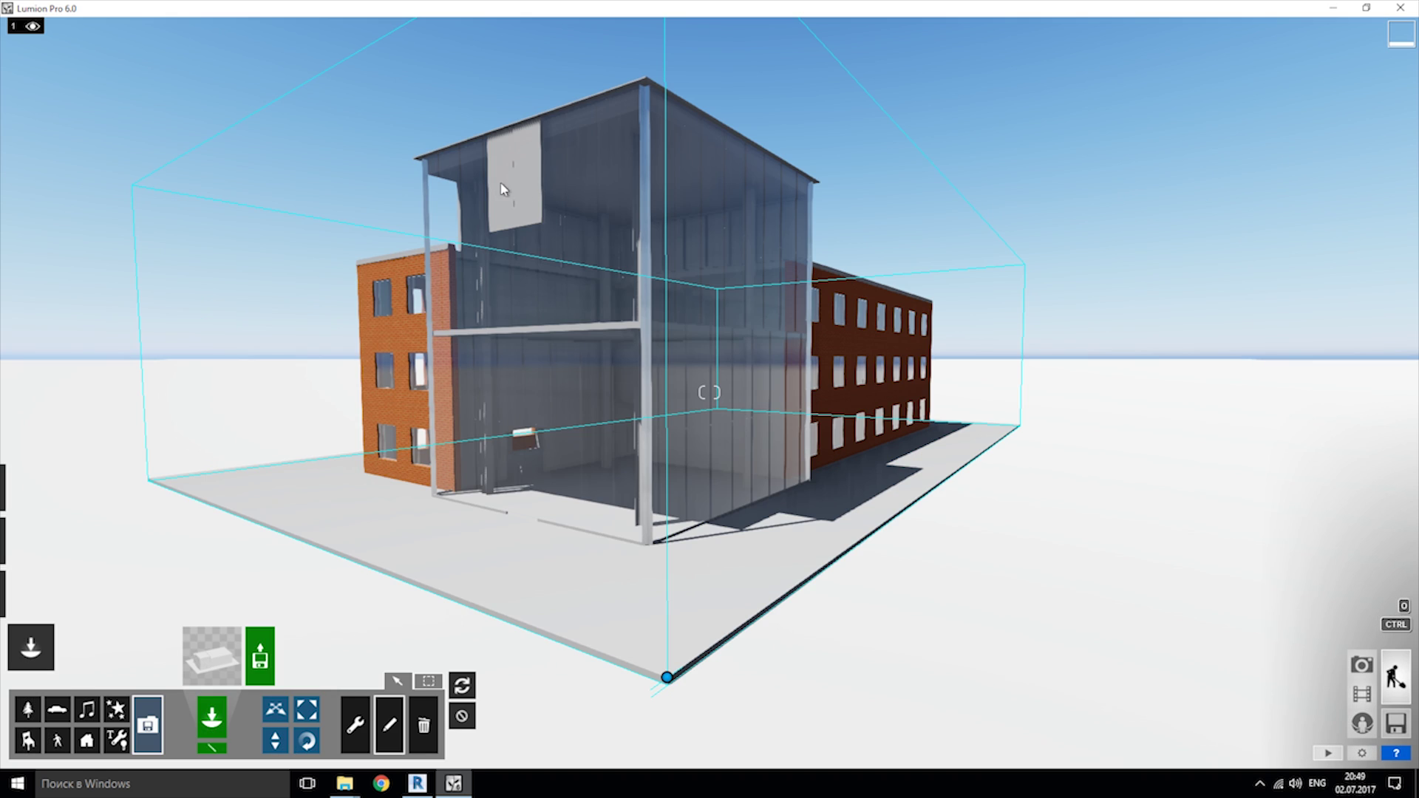
# Step: Apply the Outdoor Bricks 003 1024 material to the new roof-level wall panel and accept
pyautogui.click(28, 592)
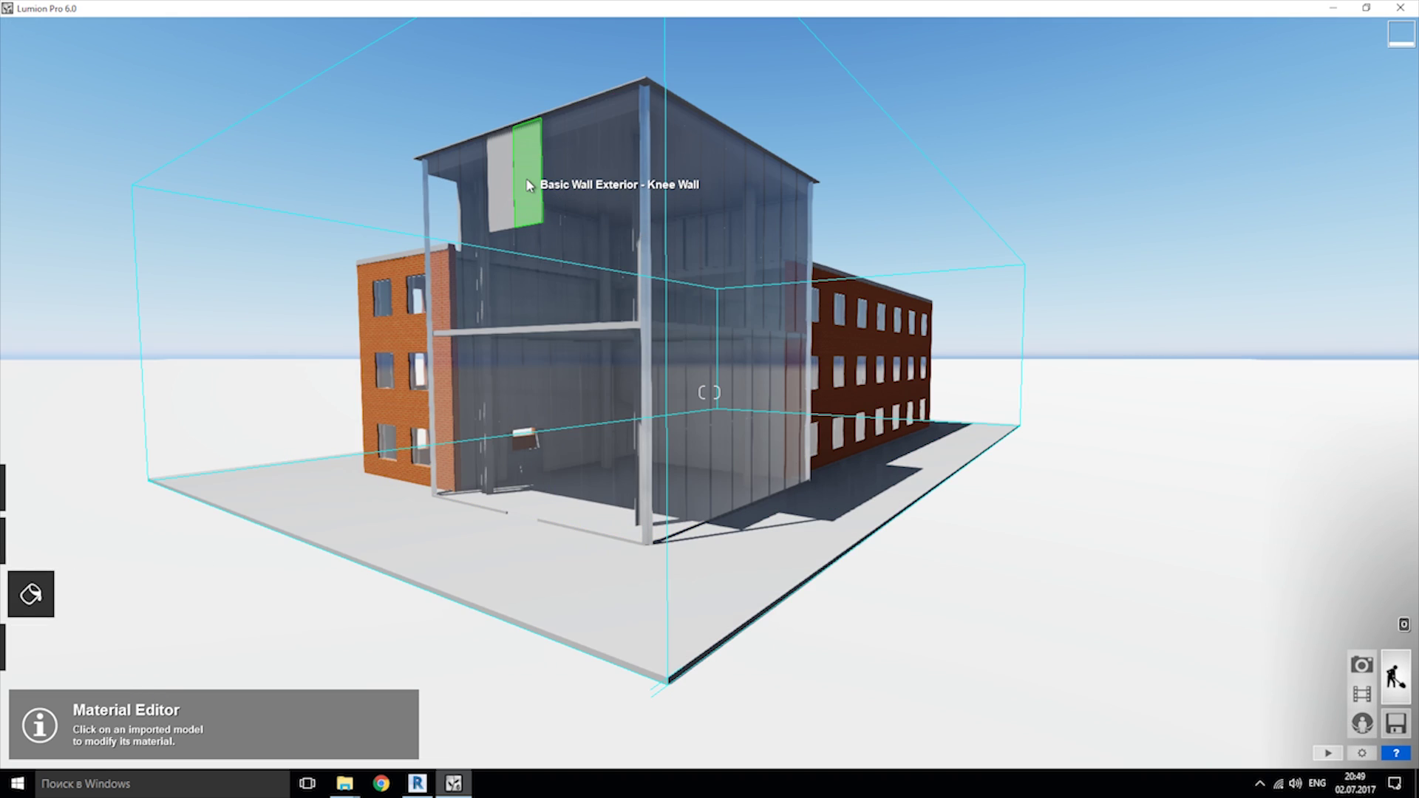
pyautogui.click(393, 355)
pyautogui.click(165, 274)
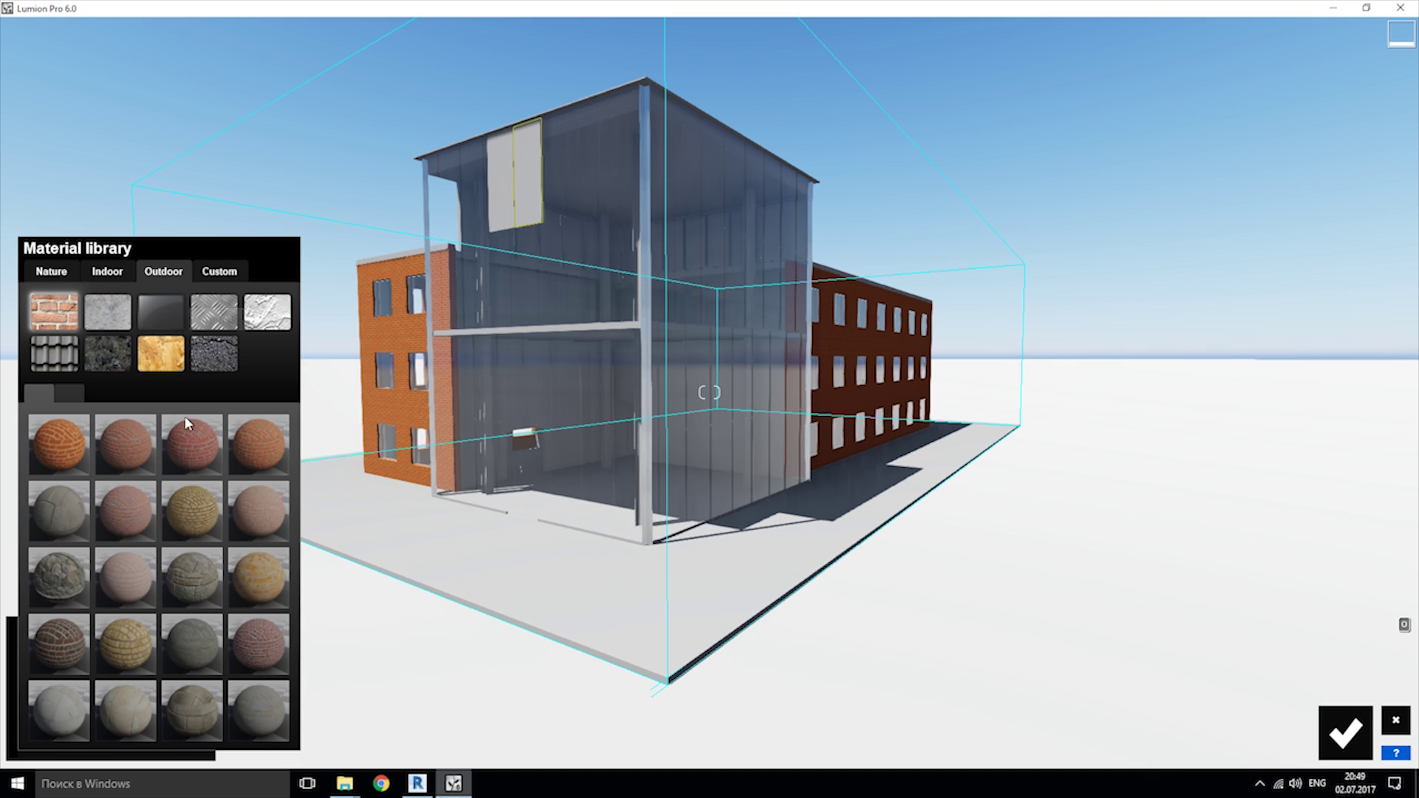
pyautogui.click(499, 200)
pyautogui.click(164, 271)
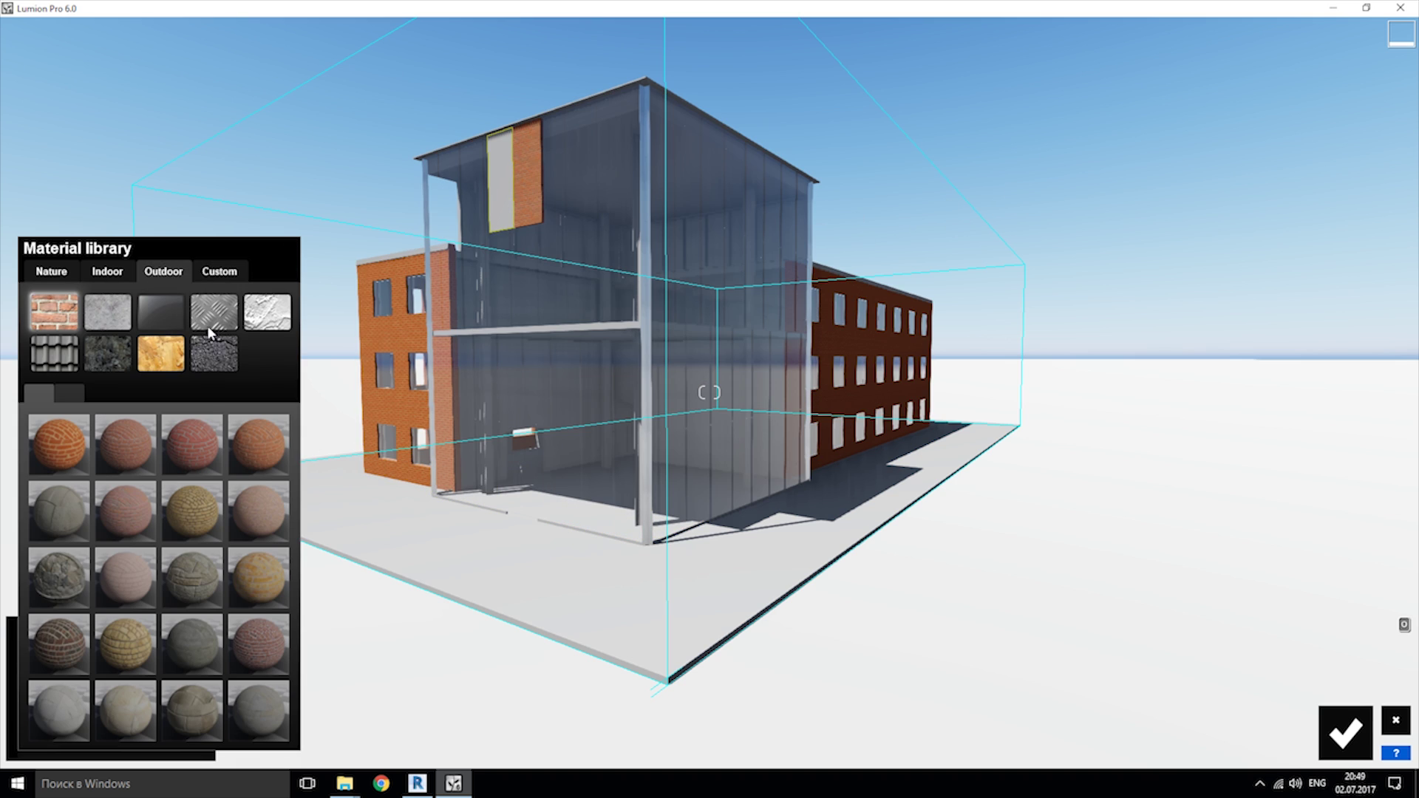
pyautogui.click(194, 442)
pyautogui.click(1346, 729)
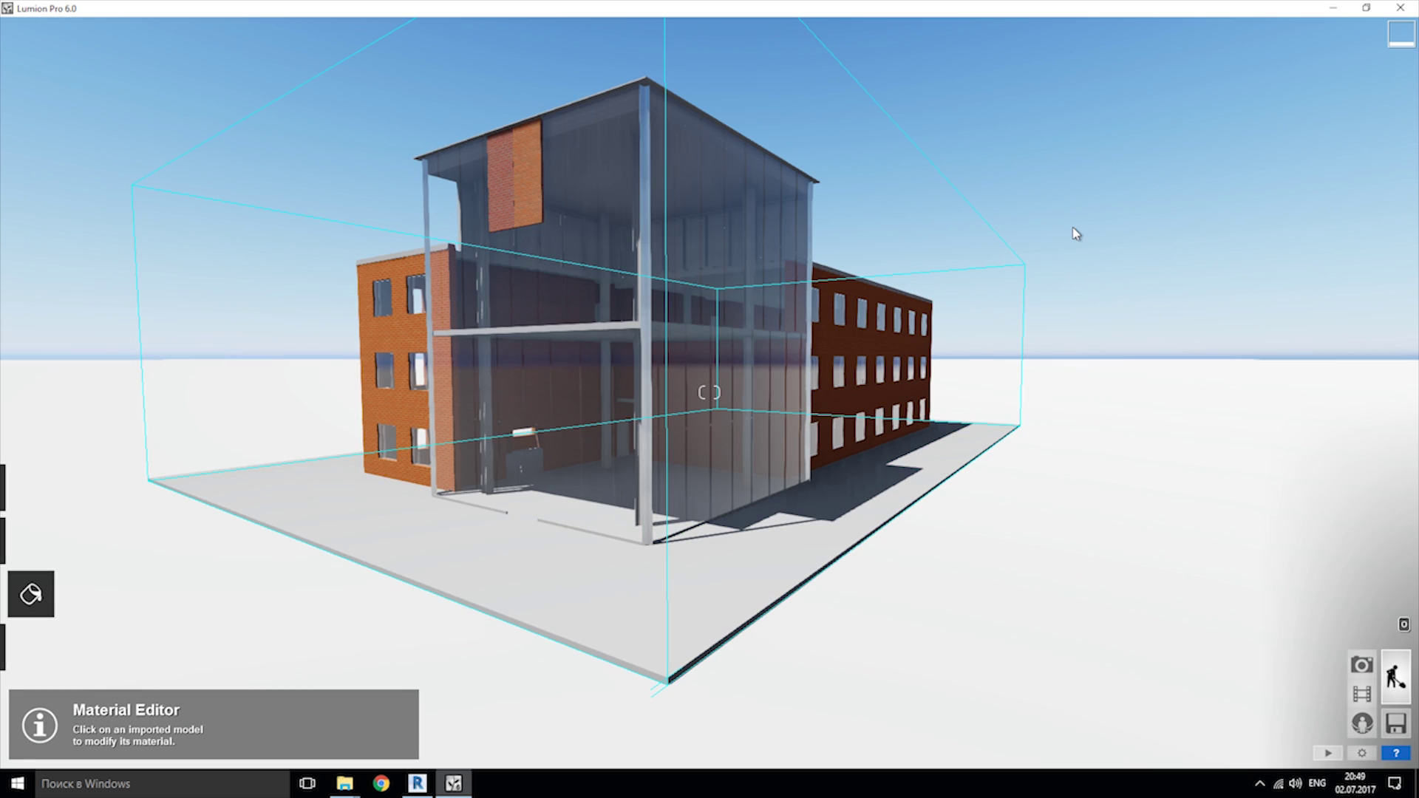
# Step: Reframe the camera closer to the building to view the brick panel
pyautogui.moveTo(922, 417); pyautogui.dragTo(876, 422, button='right')
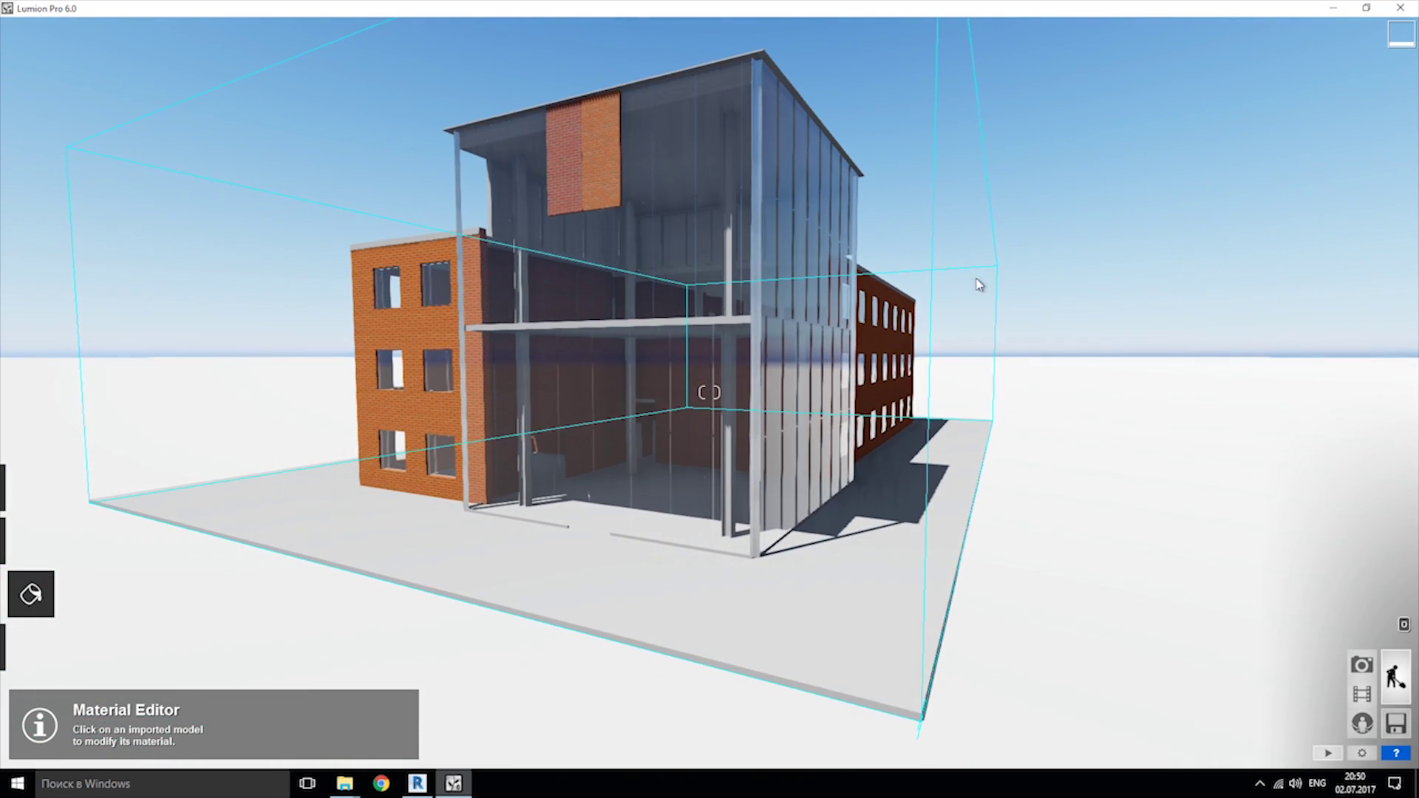
pyautogui.press('d')
pyautogui.moveTo(972, 289); pyautogui.dragTo(890, 286, button='right')
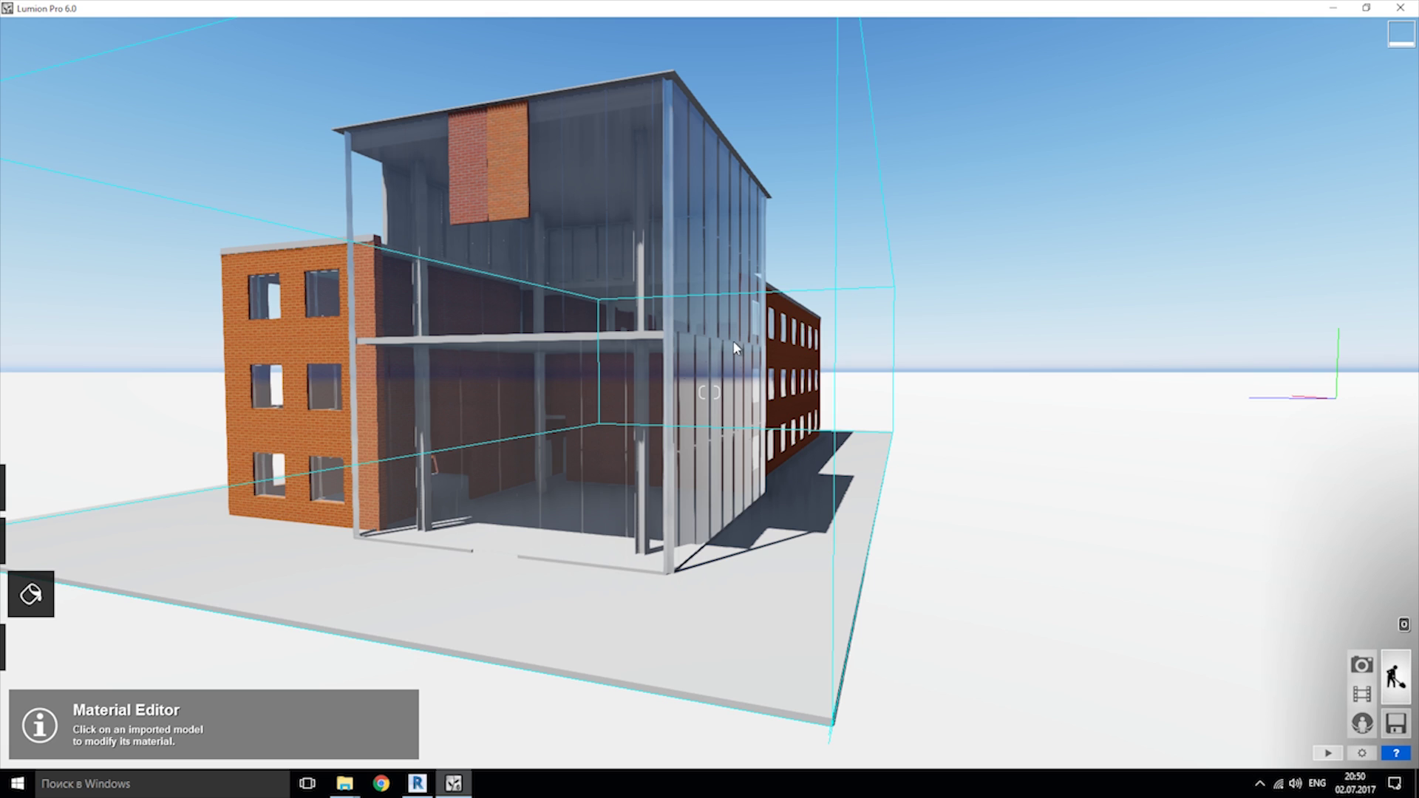
# Step: Choose the small rowing boat from the Transport model library in Objects mode
pyautogui.click(30, 646)
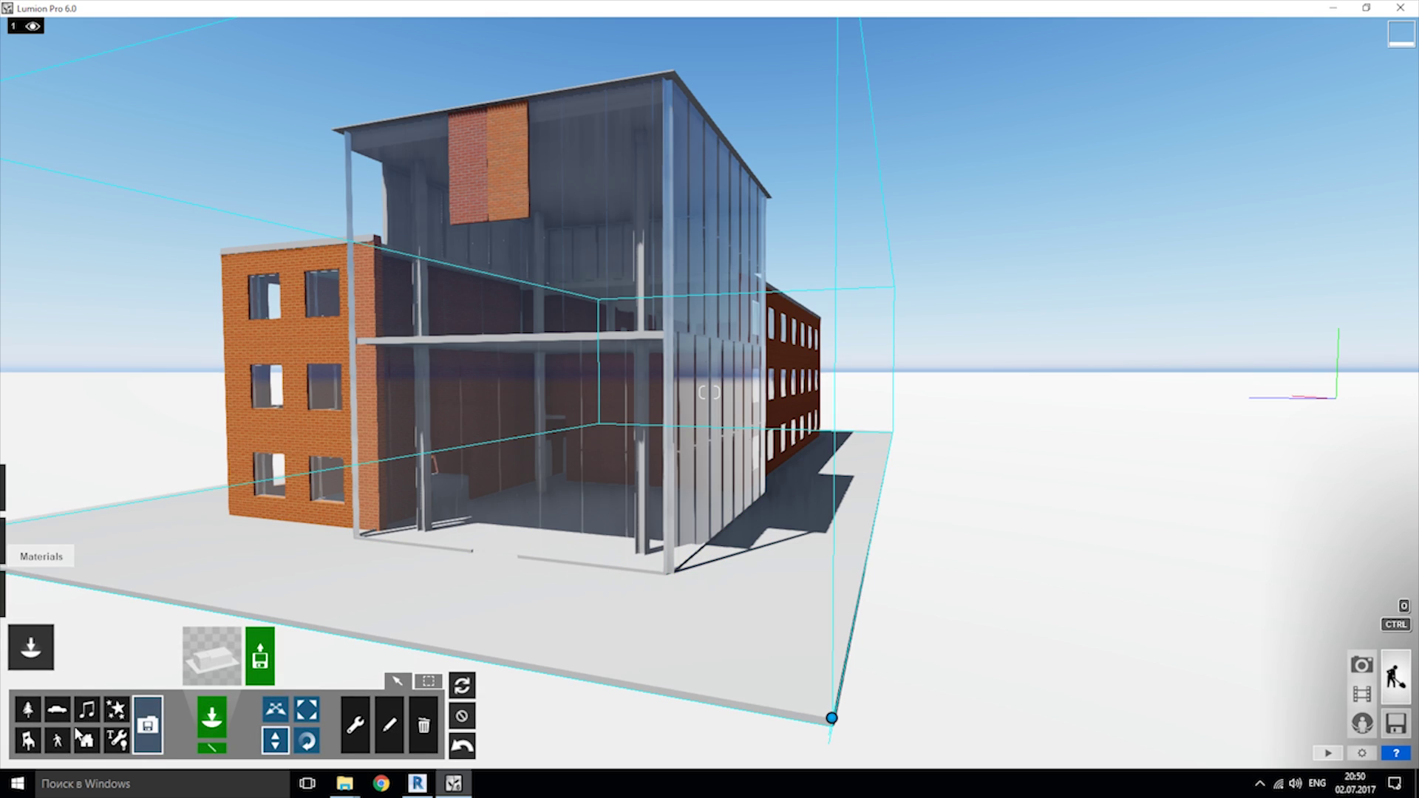
pyautogui.click(57, 710)
pyautogui.click(212, 654)
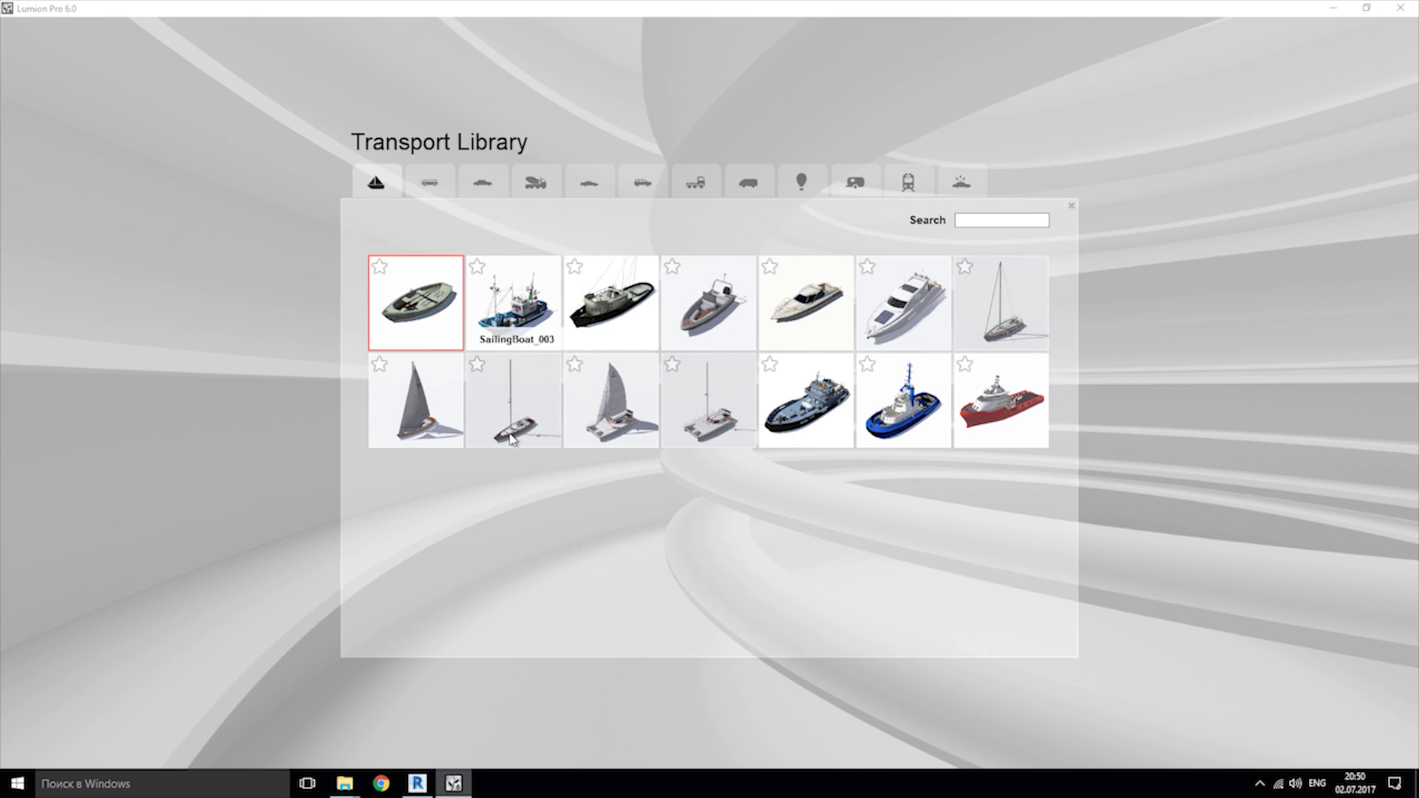
pyautogui.click(415, 302)
# Step: Place the rowing boat on the roof of the glass block and pull back to view it
pyautogui.moveTo(586, 411)
pyautogui.mouseDown(button='right')
pyautogui.moveTo(710, 393)
pyautogui.moveTo(485, 270)
pyautogui.mouseUp(button='right')
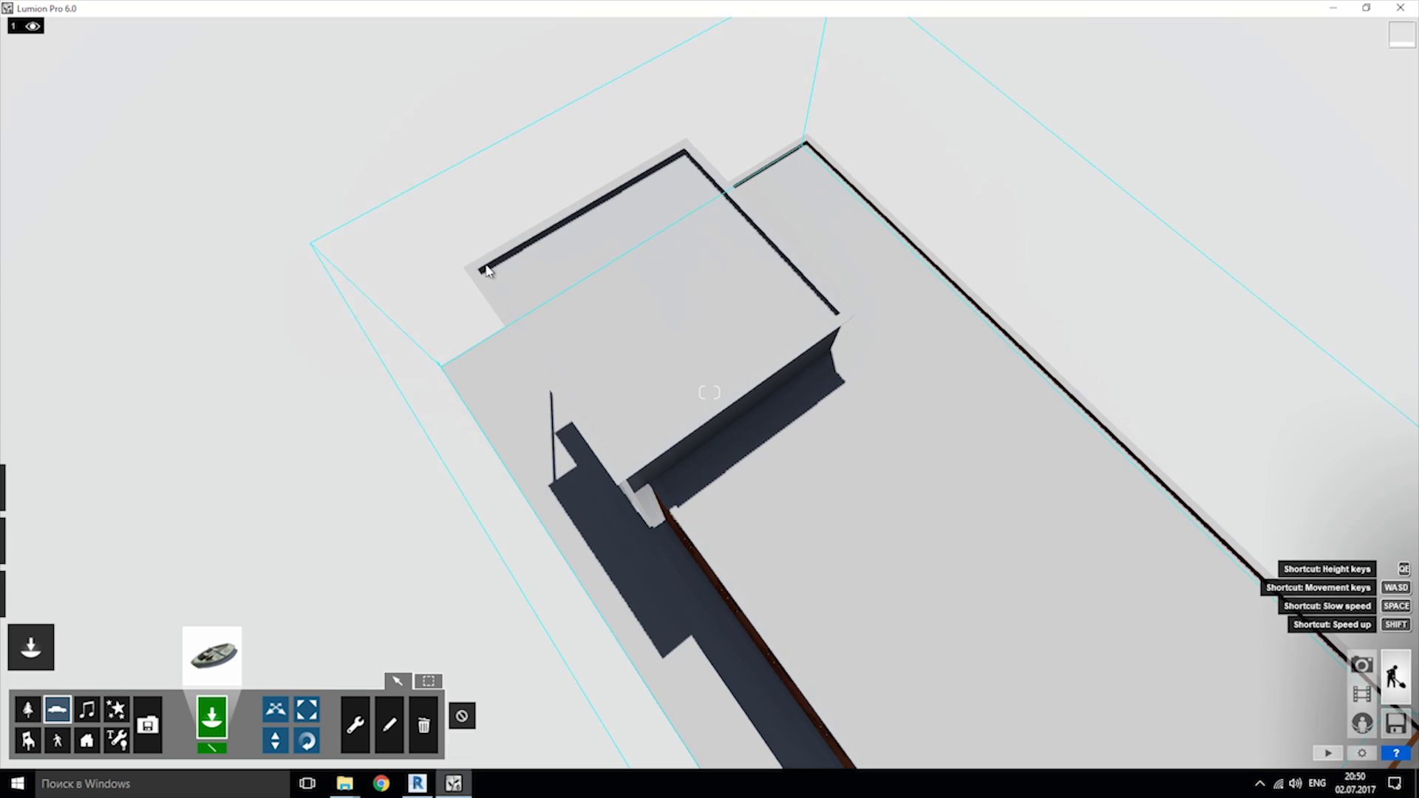
pyautogui.click(486, 270)
pyautogui.scroll(5, 486, 269)
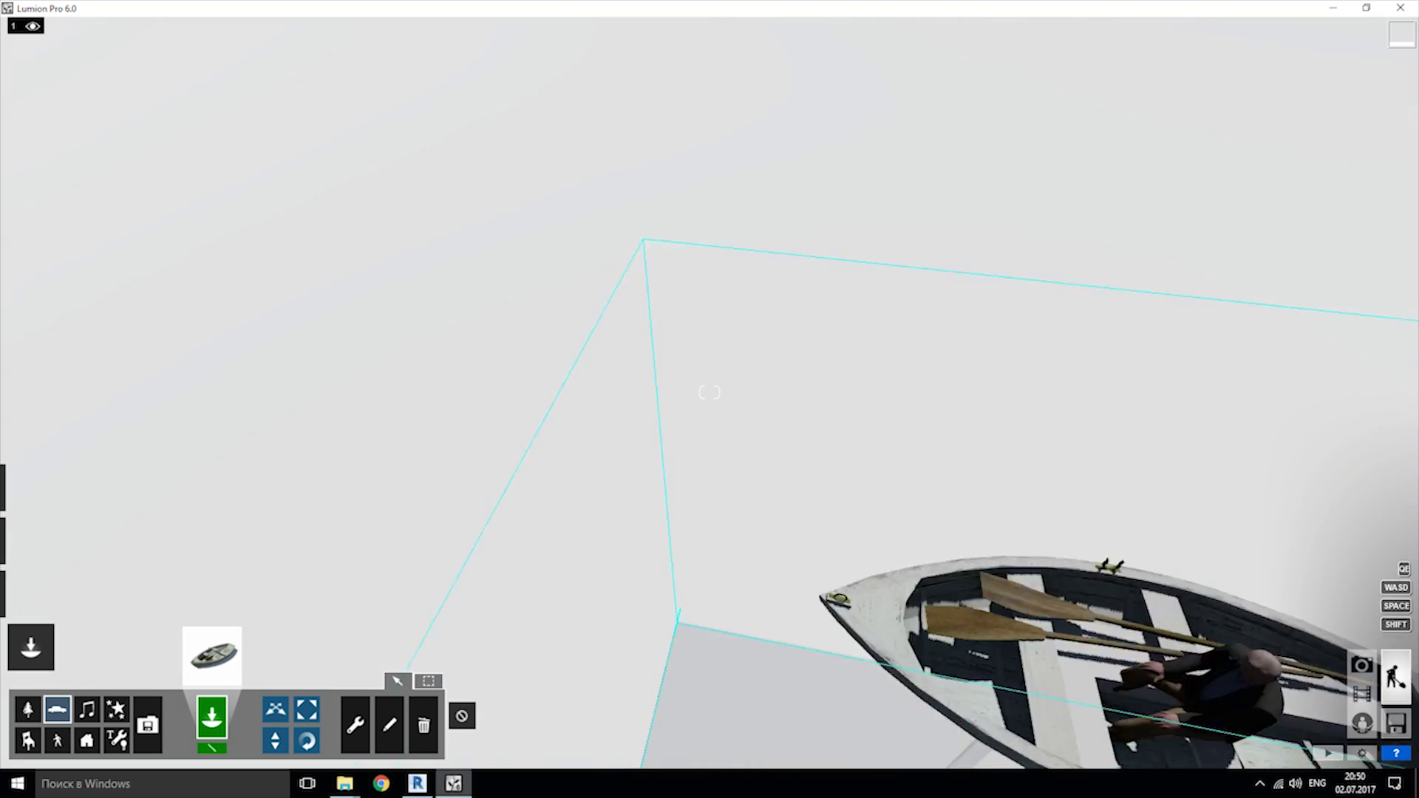
pyautogui.scroll(-10, 710, 392)
pyautogui.moveTo(710, 393); pyautogui.dragTo(142, 496, button='right')
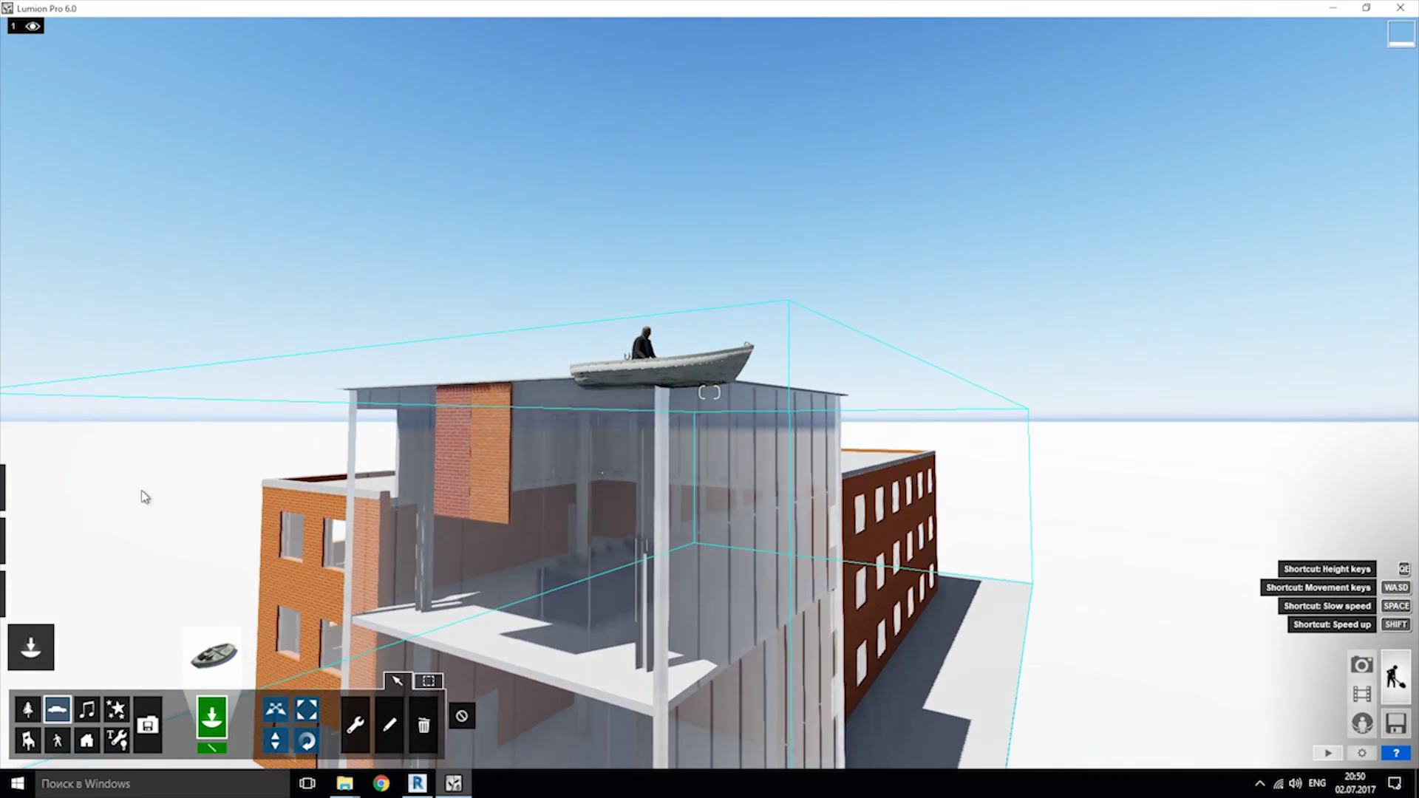
# Step: Select the imported building model for property editing
pyautogui.click(147, 724)
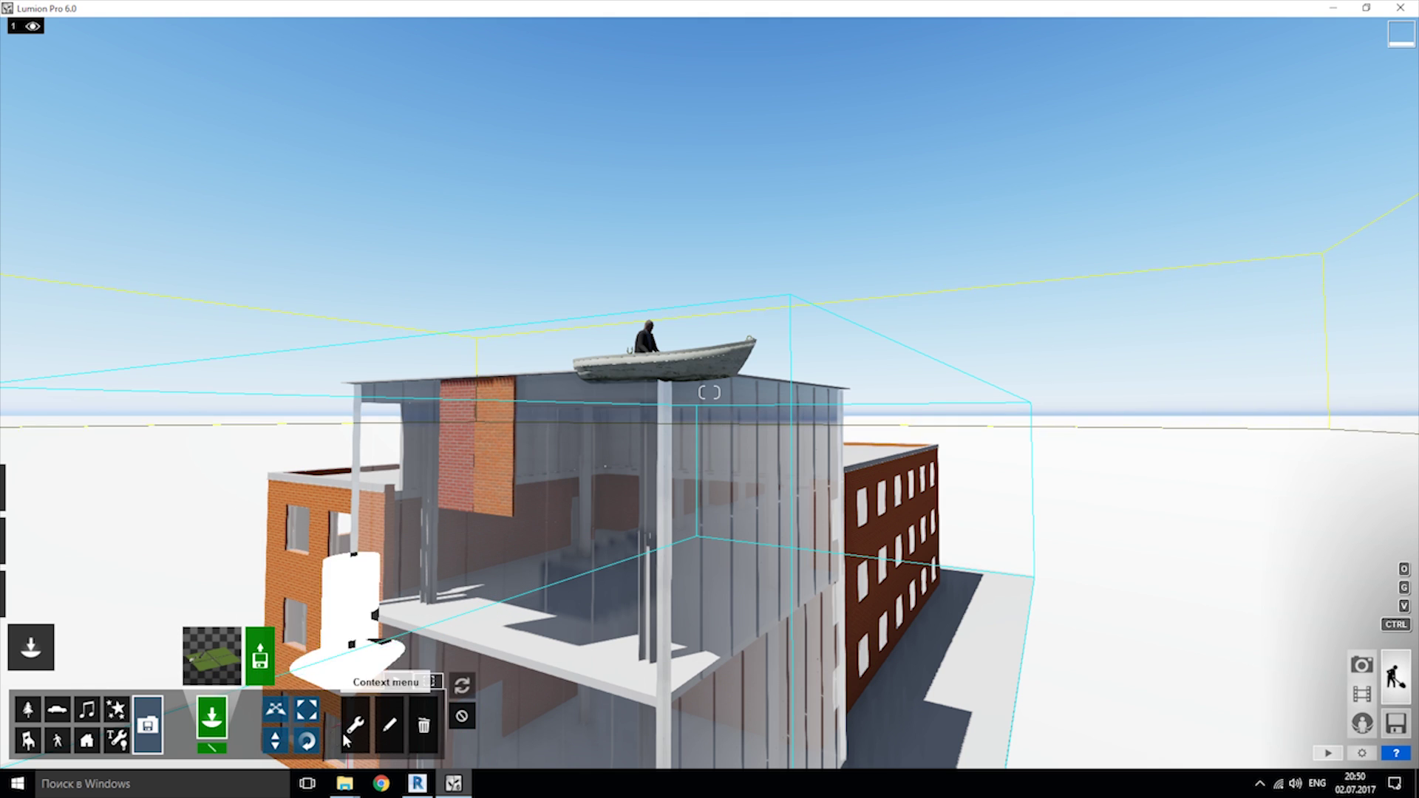
pyautogui.click(389, 725)
pyautogui.moveTo(389, 726); pyautogui.dragTo(389, 776, button='right')
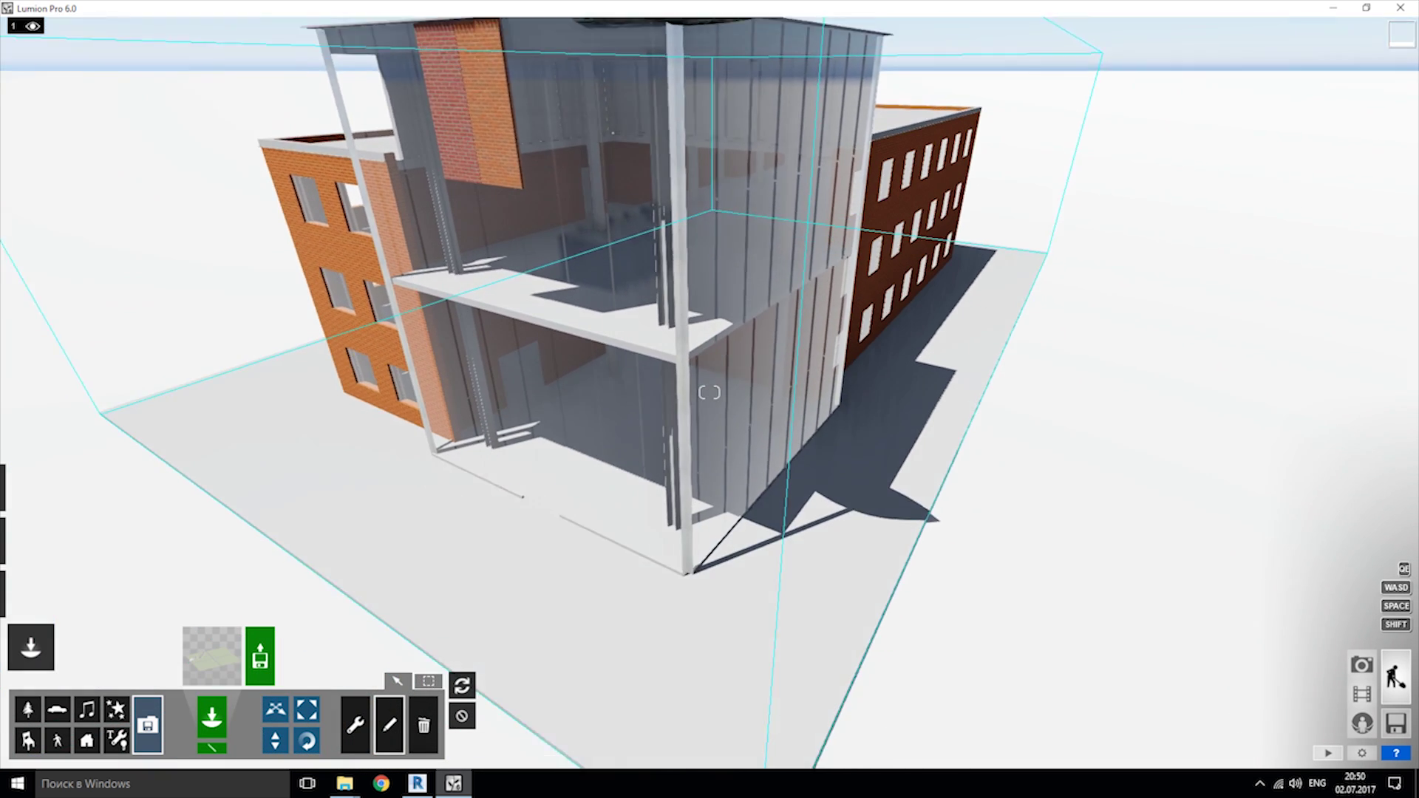
pyautogui.moveTo(710, 393)
pyautogui.mouseDown(button='right')
pyautogui.moveTo(738, 665)
pyautogui.moveTo(707, 631)
pyautogui.mouseUp(button='right')
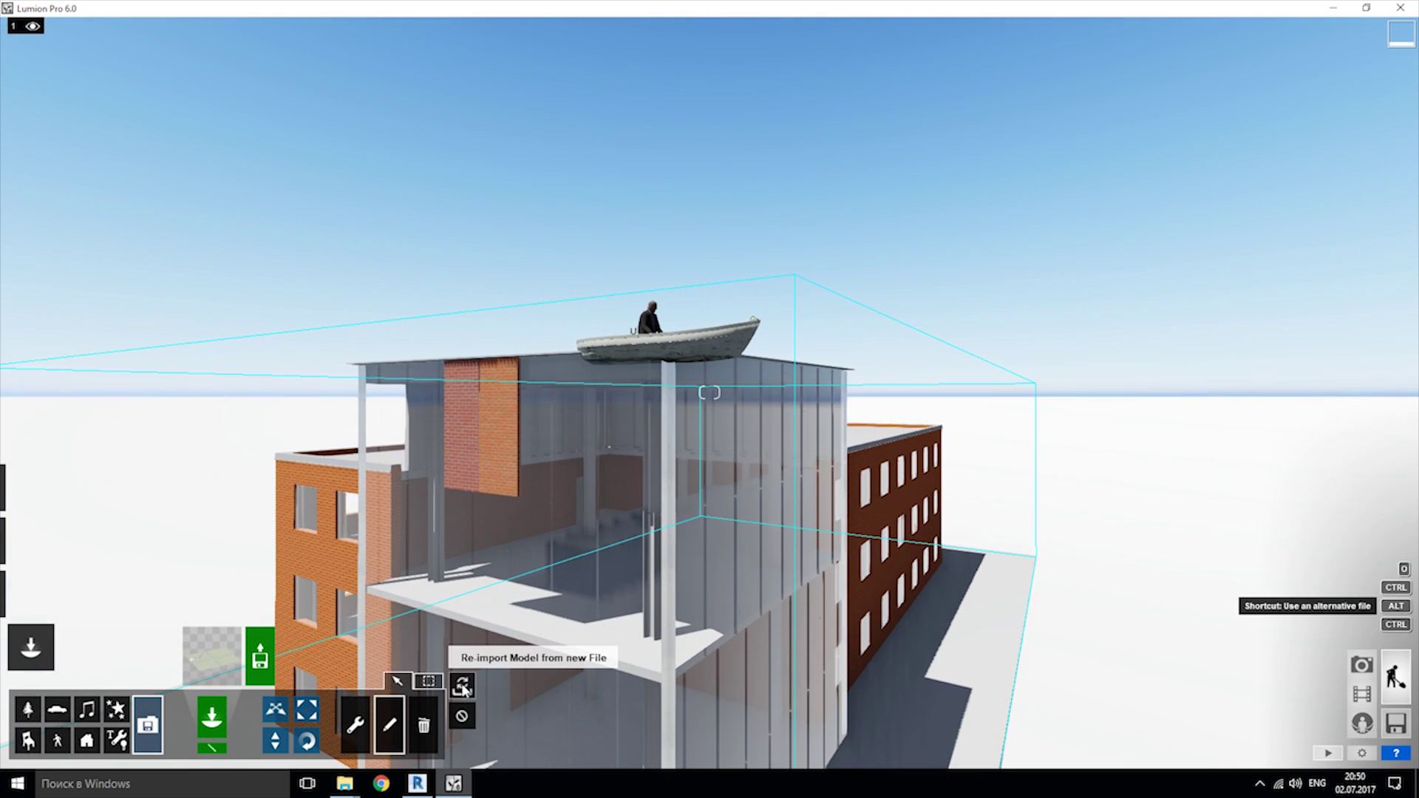
# Step: Re-import the building from the older FBX file 12, removing the brick panel
pyautogui.click(462, 686)
pyautogui.click(156, 119)
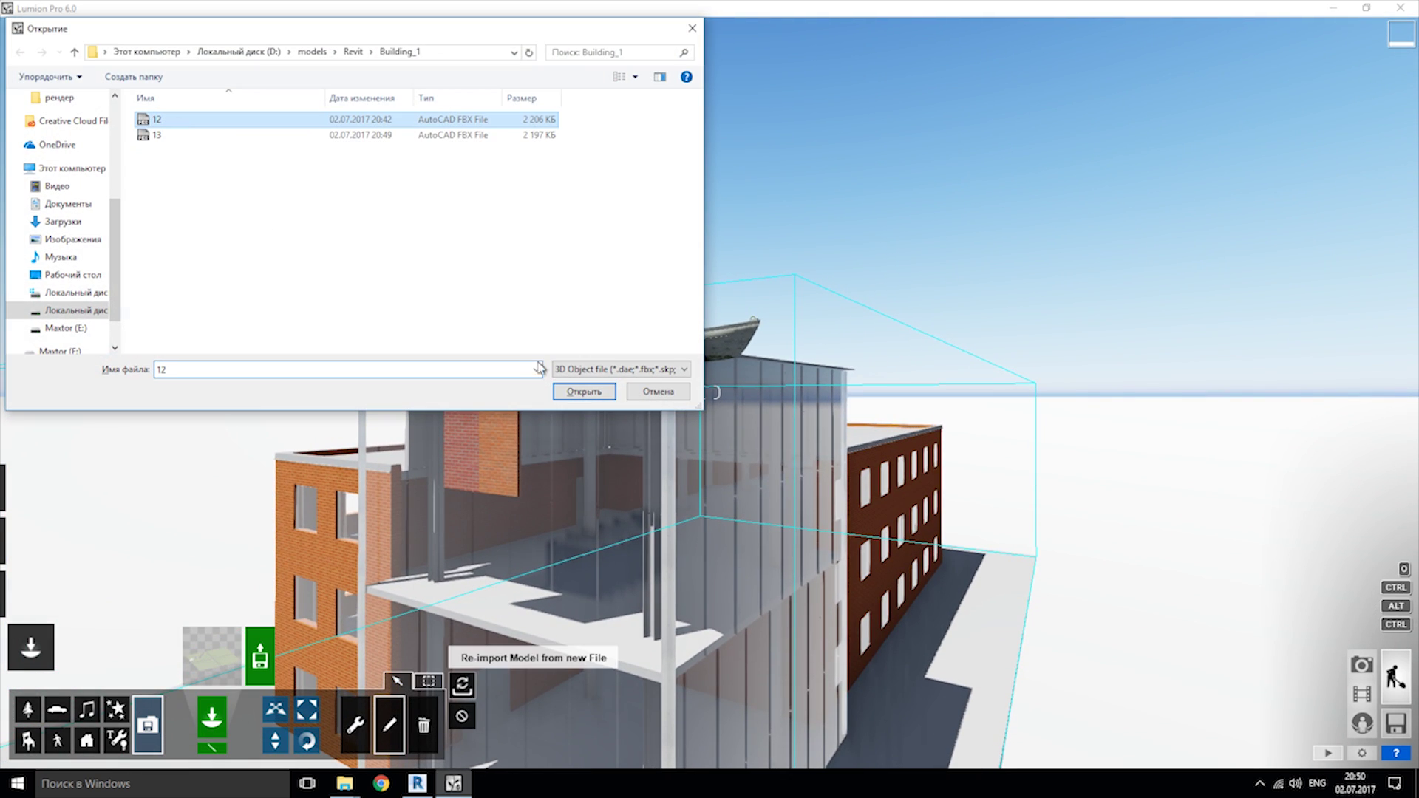
pyautogui.click(582, 395)
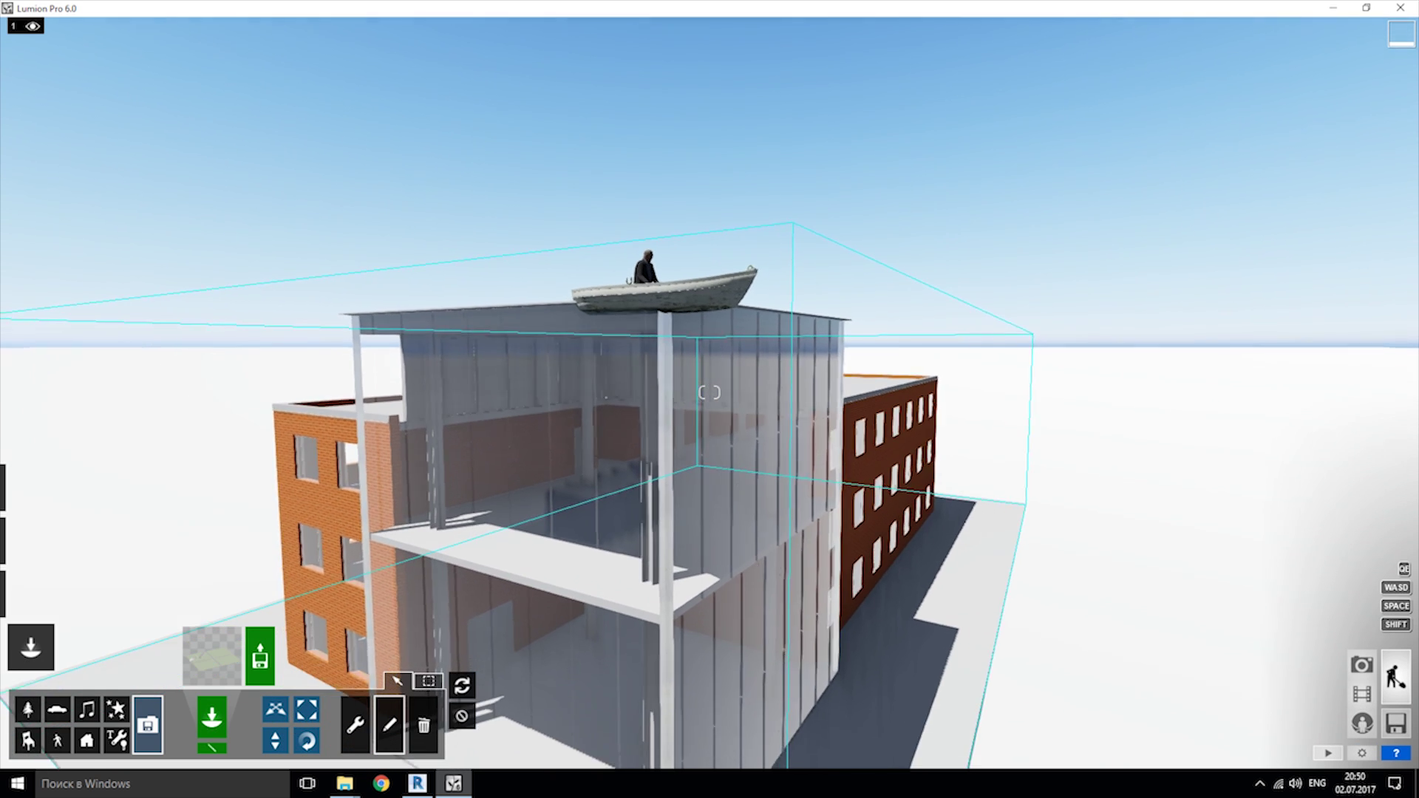
pyautogui.moveTo(588, 386); pyautogui.dragTo(887, 382, button='right')
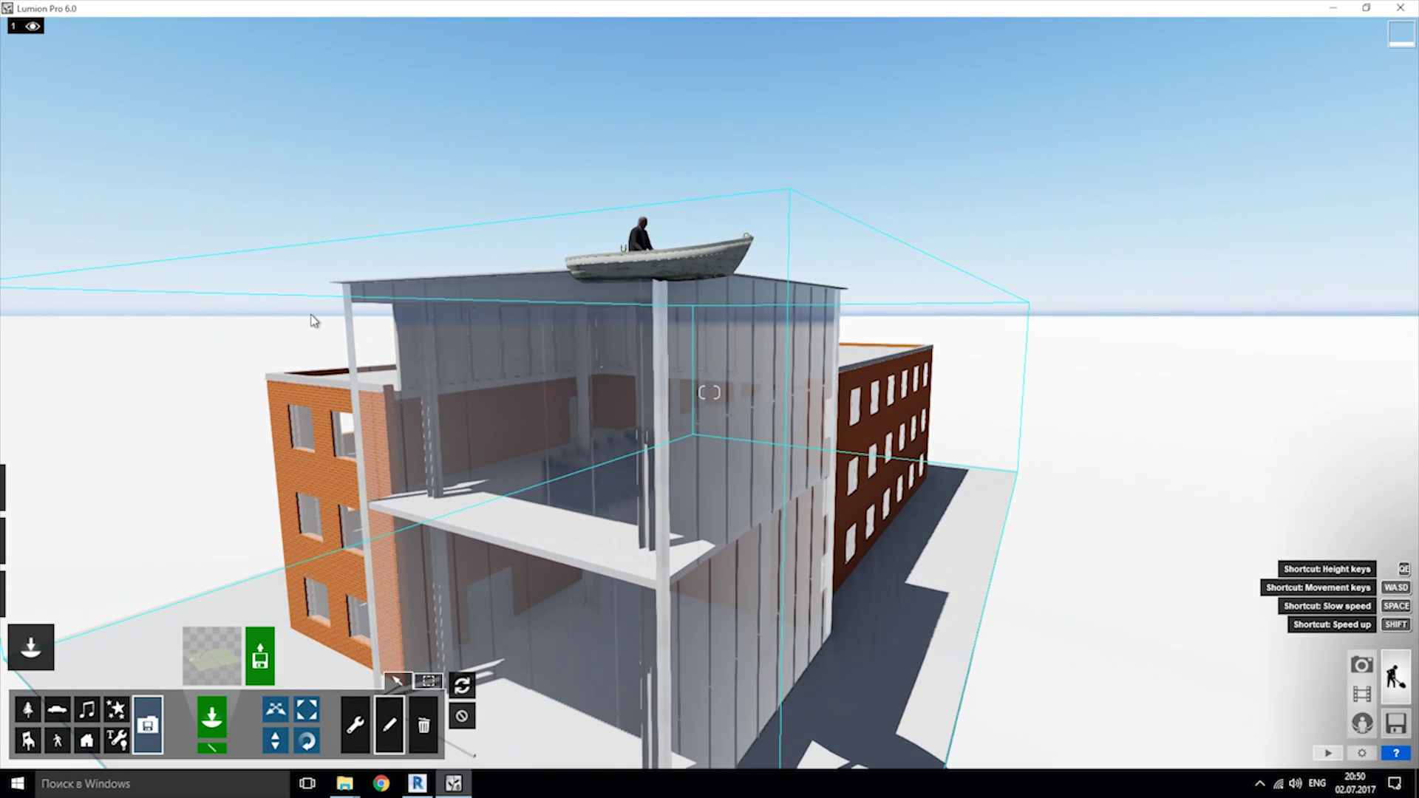